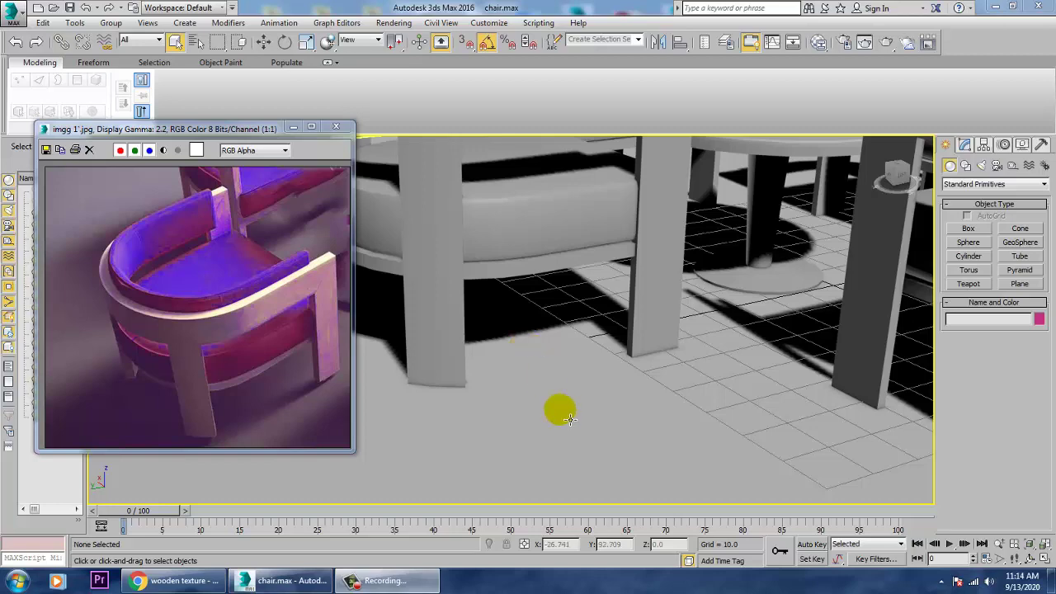
# Zoom out to frame the four chairs and table, orbit the view, and select Plane001.
pyautogui.press('z')
pyautogui.scroll(2, 638, 376)
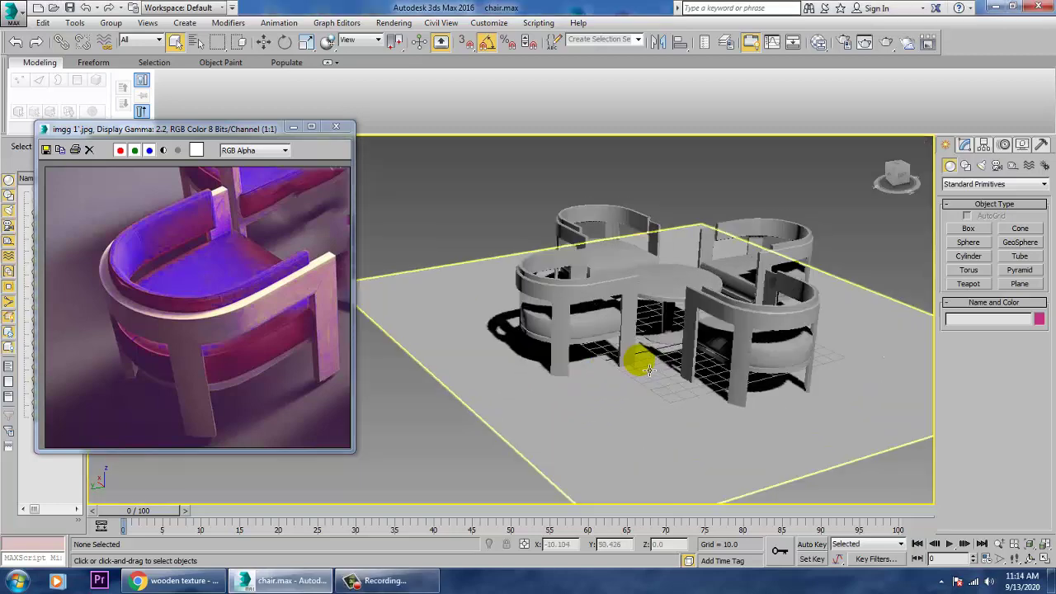
pyautogui.scroll(2, 636, 360)
pyautogui.scroll(2, 655, 353)
pyautogui.scroll(2, 670, 331)
pyautogui.keyDown('alt'); pyautogui.moveTo(669, 331); pyautogui.dragTo(618, 400, button='middle'); pyautogui.keyUp('alt')
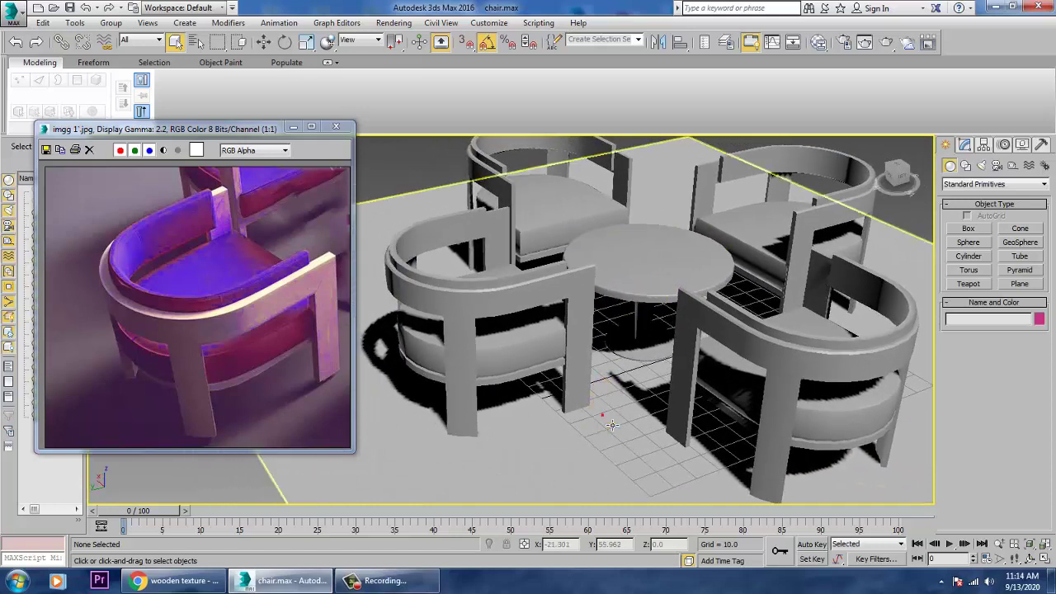
pyautogui.click(611, 424)
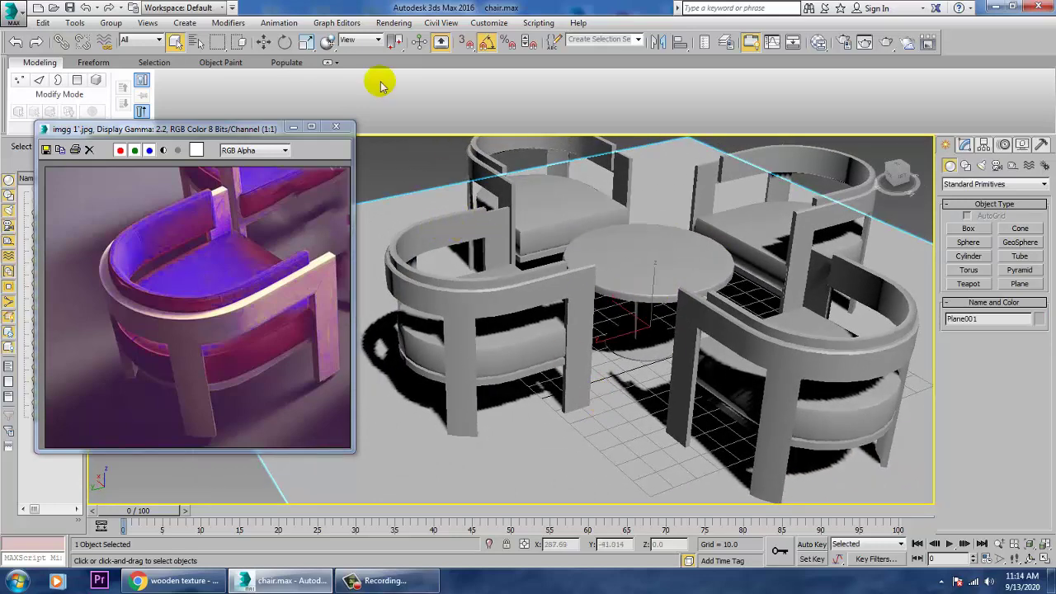
pyautogui.click(393, 23)
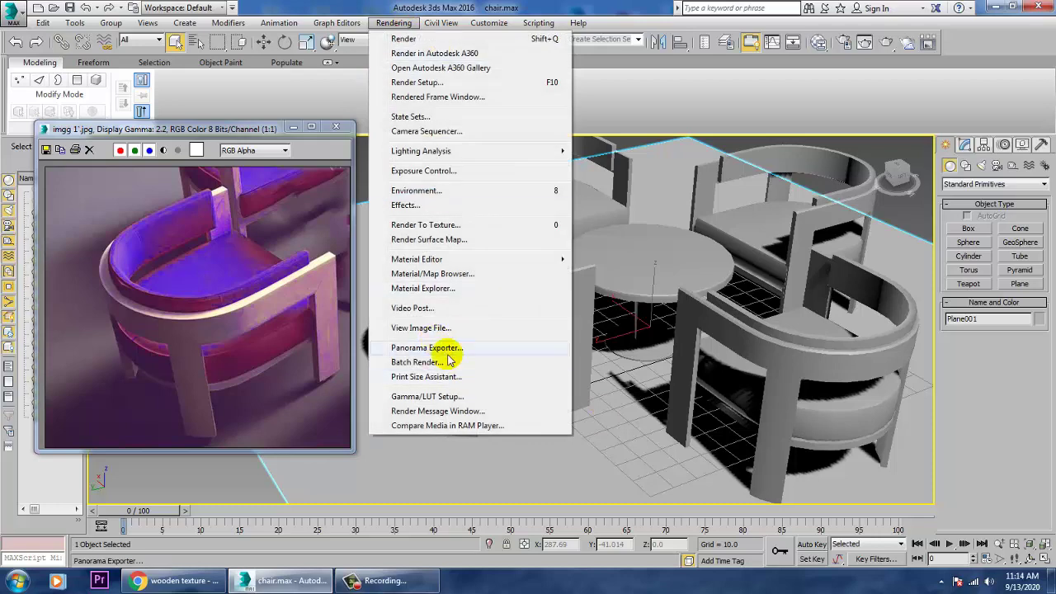
pyautogui.click(441, 86)
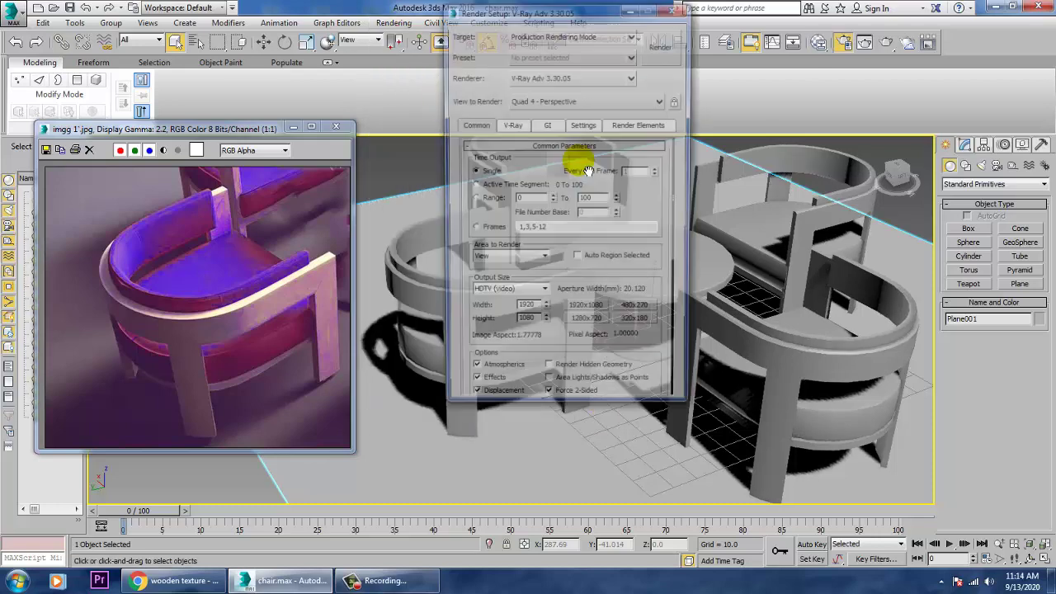
pyautogui.click(553, 76)
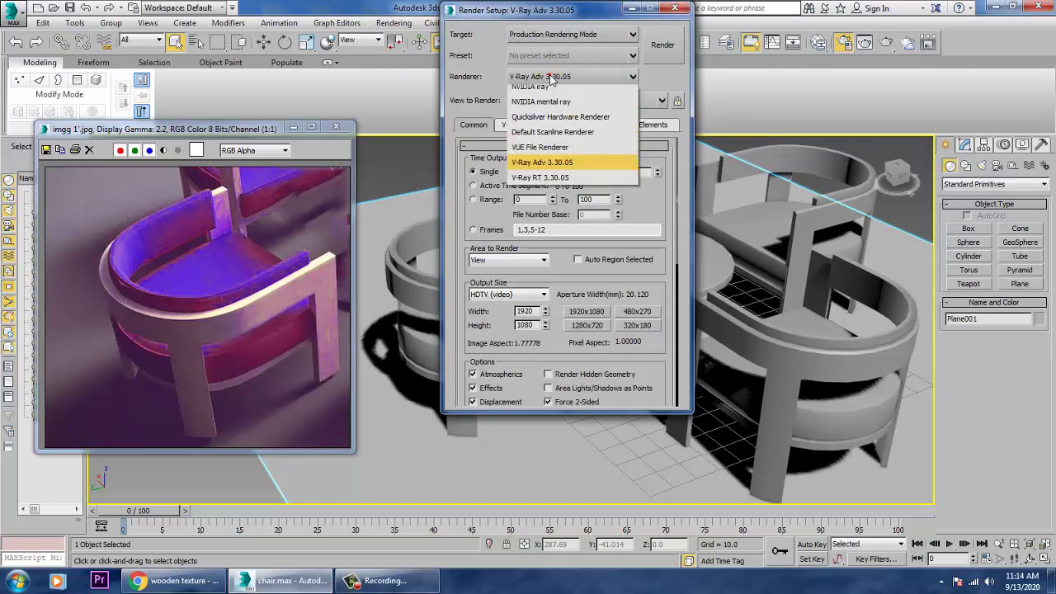
pyautogui.click(564, 170)
pyautogui.click(528, 294)
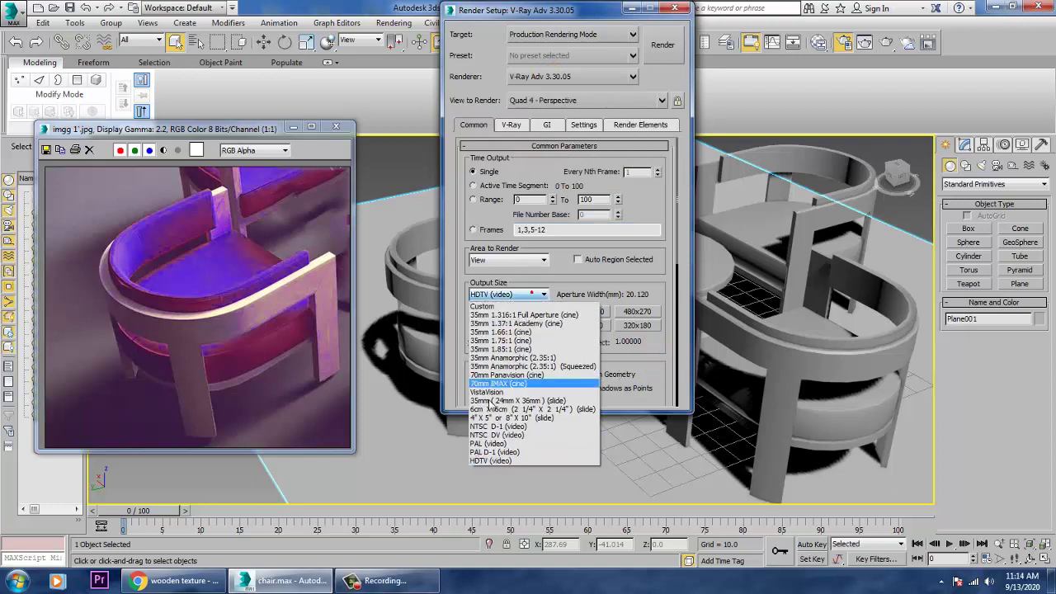
pyautogui.click(495, 462)
pyautogui.moveTo(652, 360); pyautogui.dragTo(662, 325)
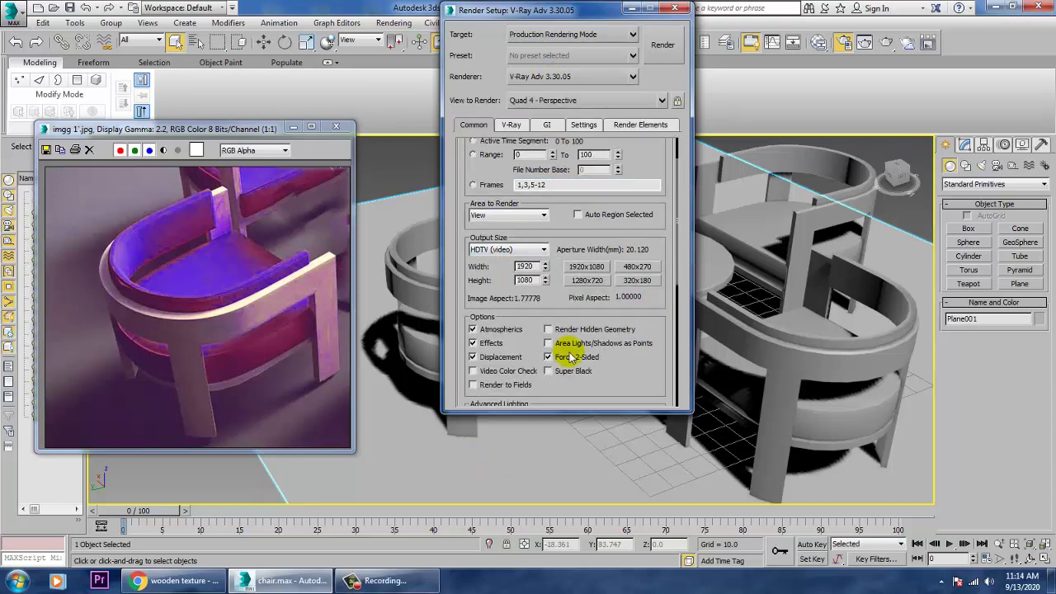
pyautogui.click(674, 10)
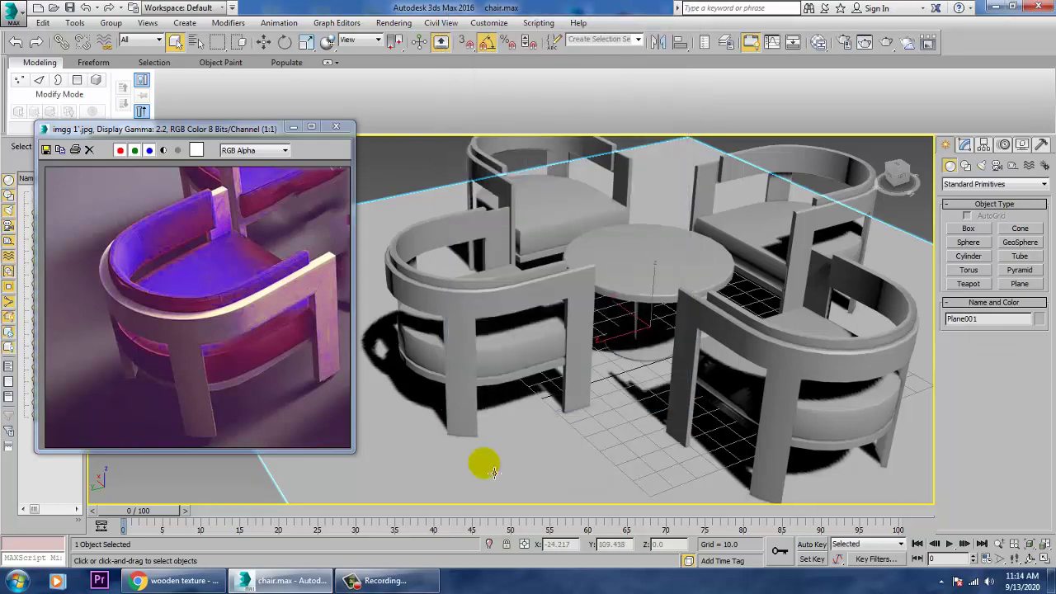
# In the Slate Material Editor, replace the default Material #1 node with a new VRayMtl named floor.
pyautogui.moveTo(714, 446); pyautogui.dragTo(670, 410, button='middle')
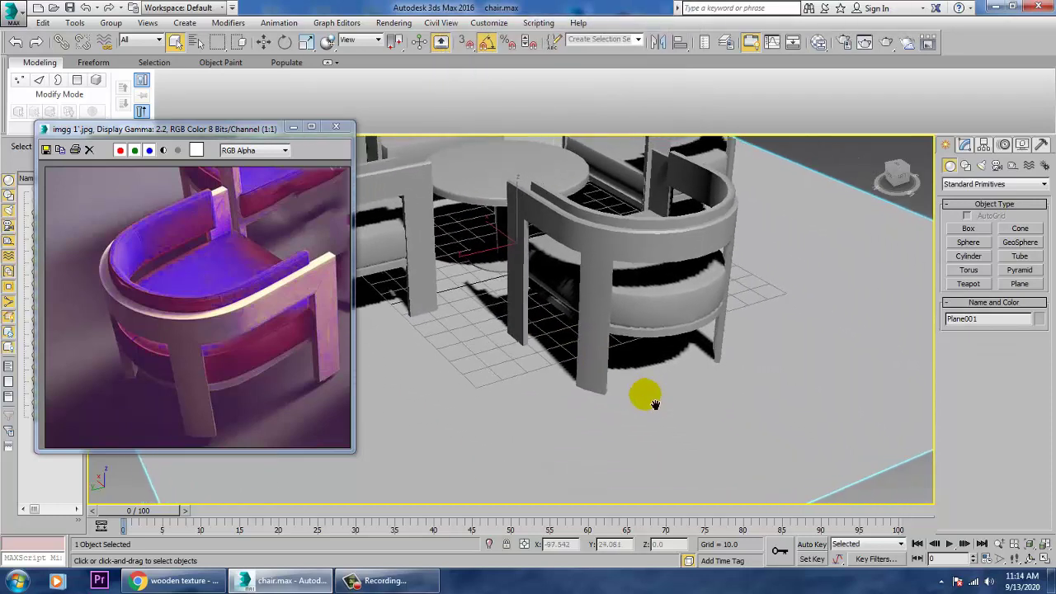
pyautogui.press('m')
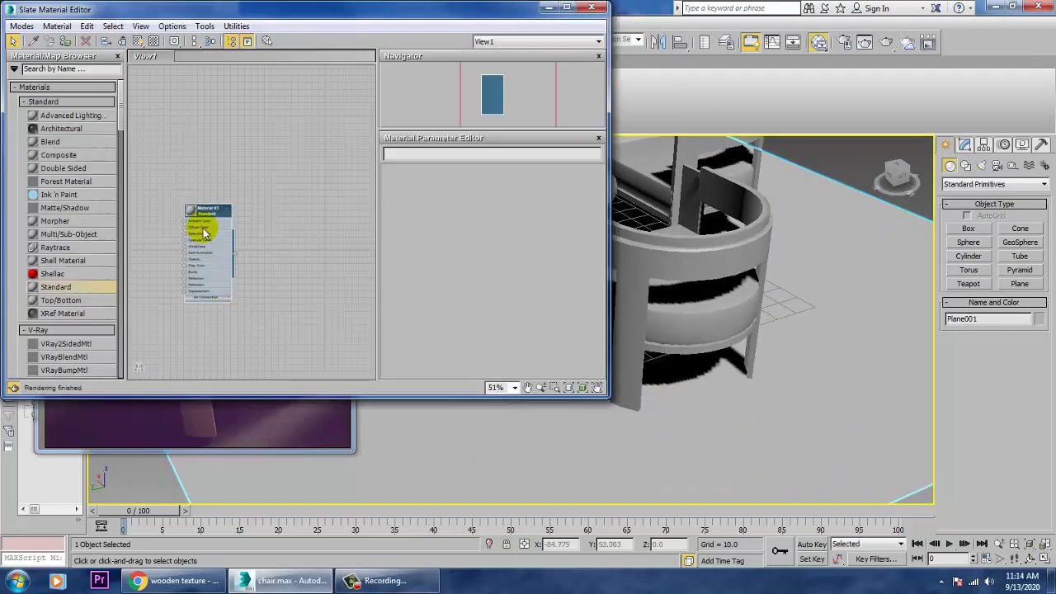
pyautogui.press('Delete')
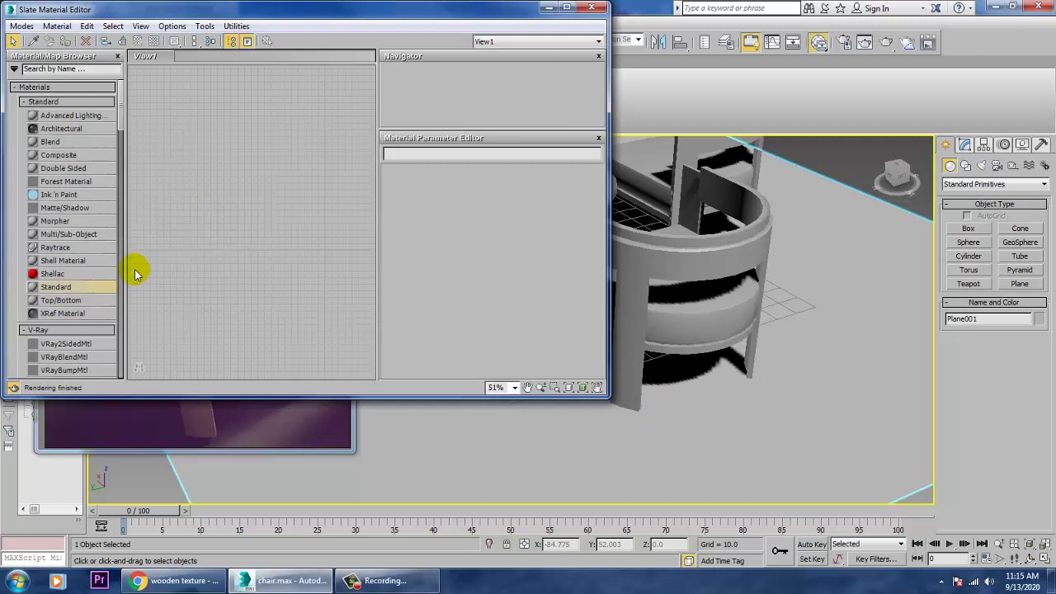
pyautogui.moveTo(120, 112); pyautogui.dragTo(120, 145)
pyautogui.moveTo(55, 142); pyautogui.dragTo(263, 168)
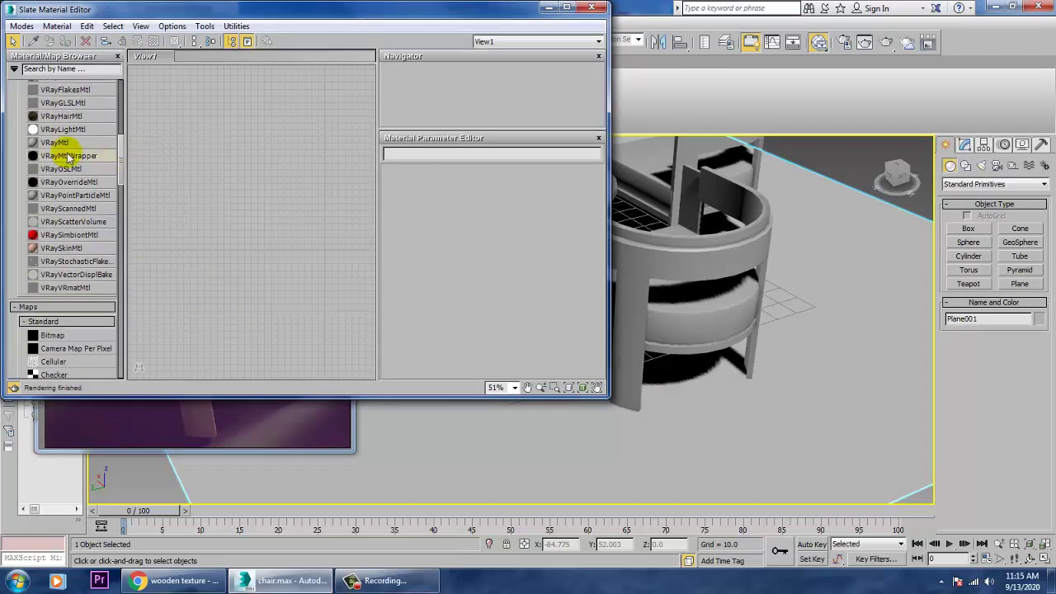
pyautogui.doubleClick(264, 168)
pyautogui.write('floor')
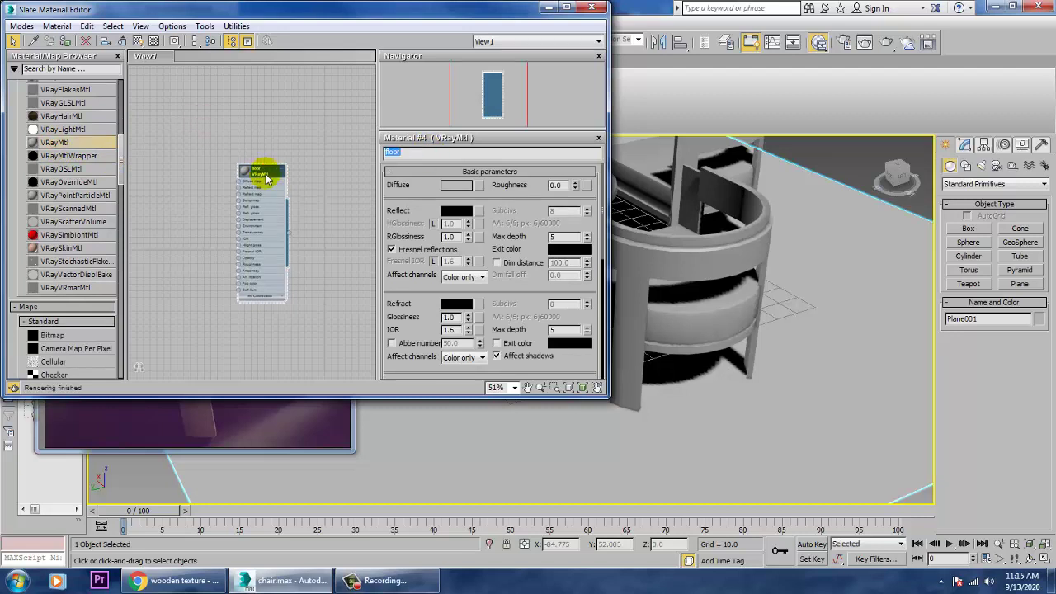
# Load the white stone floor texture as the floor's diffuse bitmap and show it in the viewport.
pyautogui.click(482, 185)
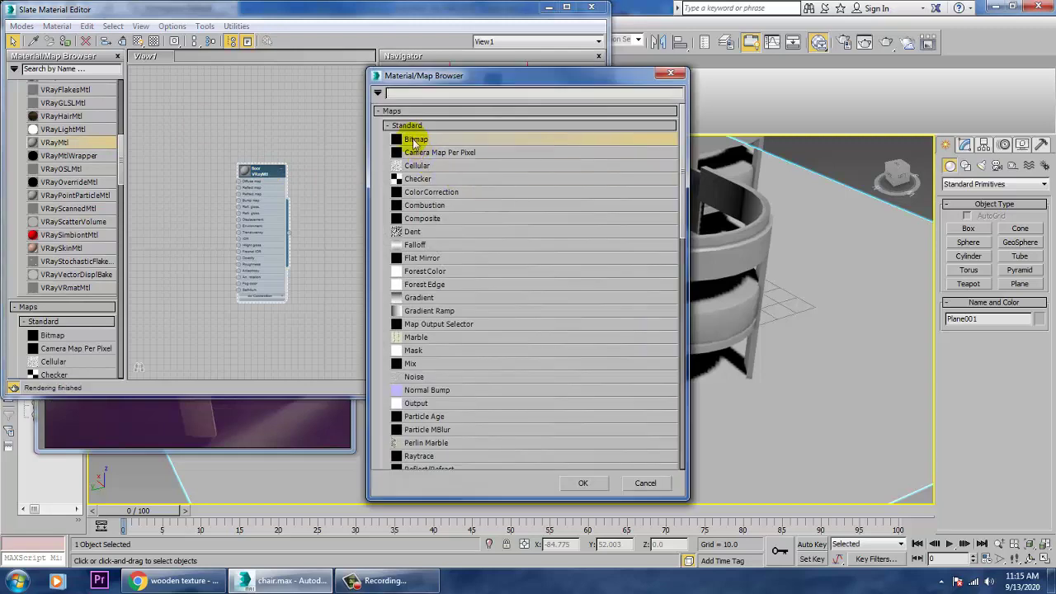
pyautogui.doubleClick(426, 141)
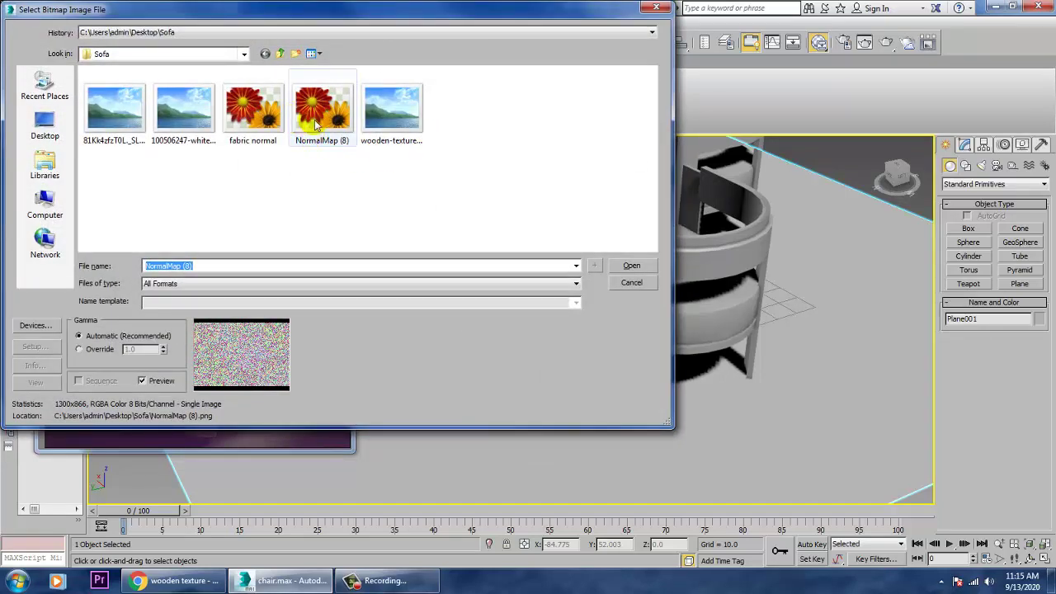
pyautogui.click(182, 107)
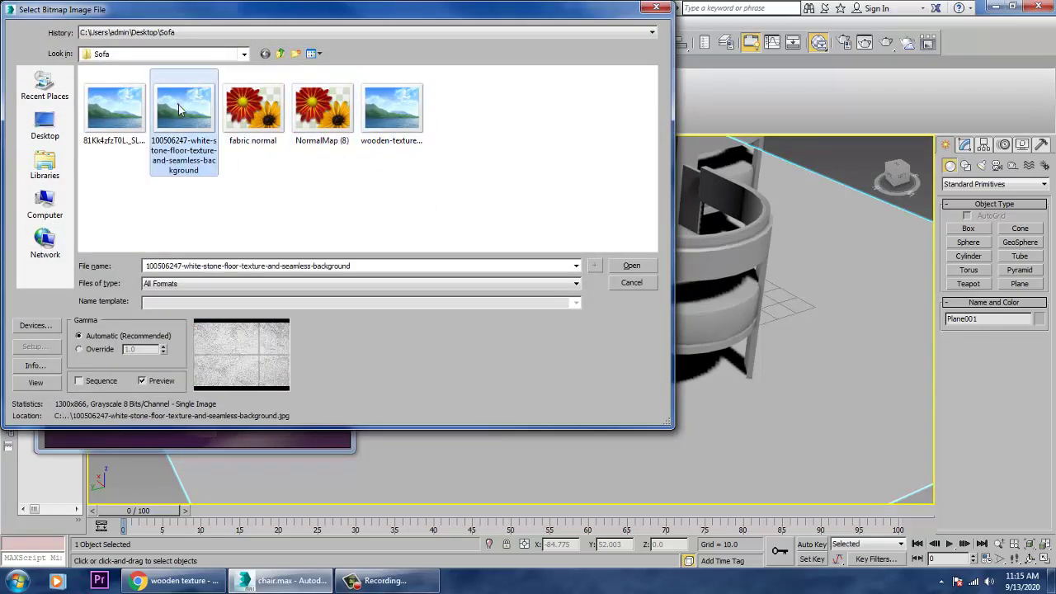
pyautogui.doubleClick(180, 110)
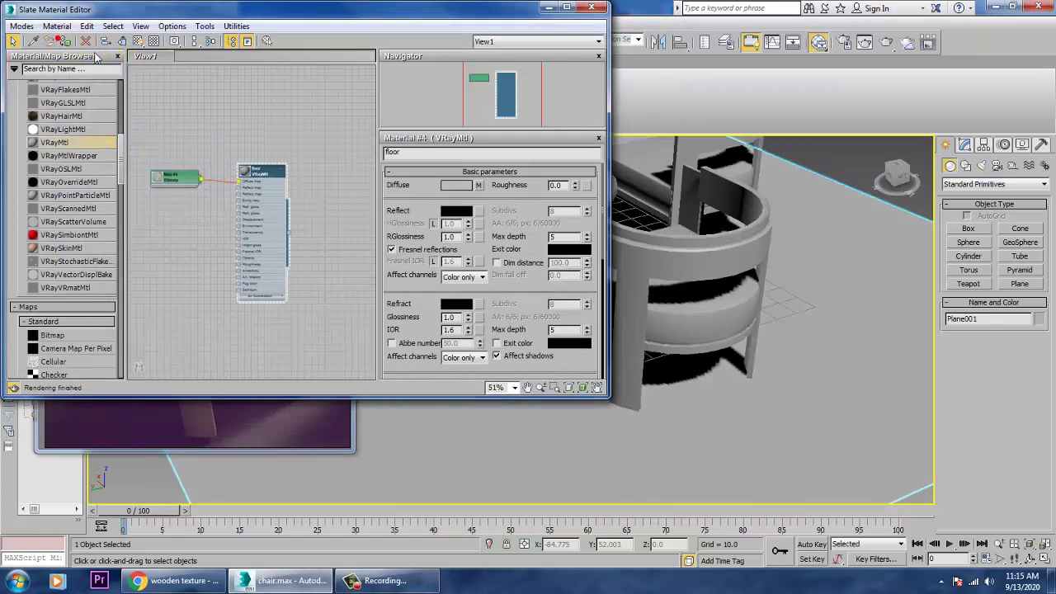
pyautogui.click(139, 41)
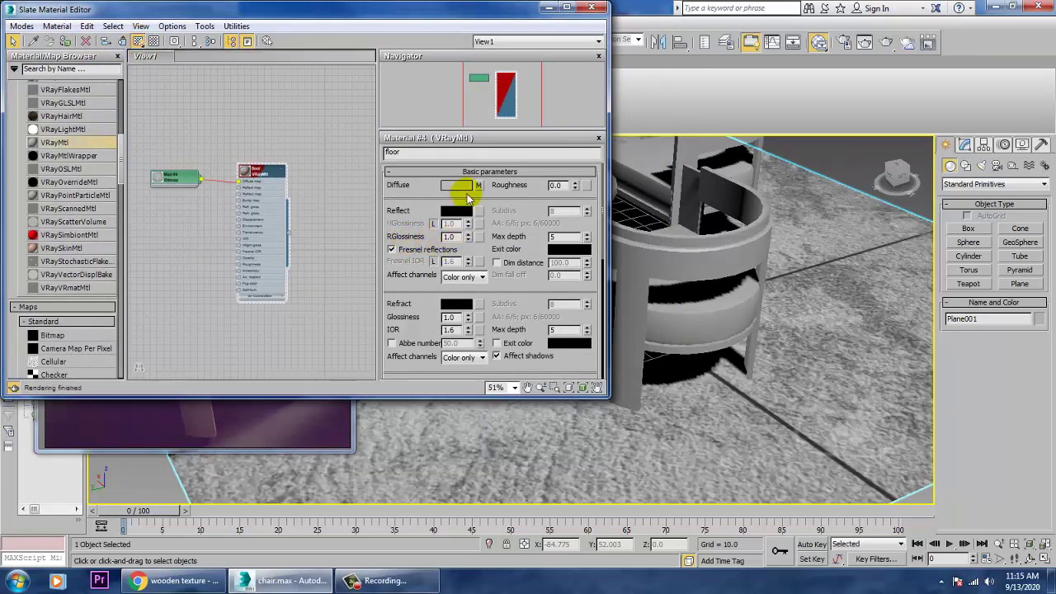
# Set the stone bitmap's U and V tiling to 2.0.
pyautogui.click(479, 187)
pyautogui.doubleClick(488, 236)
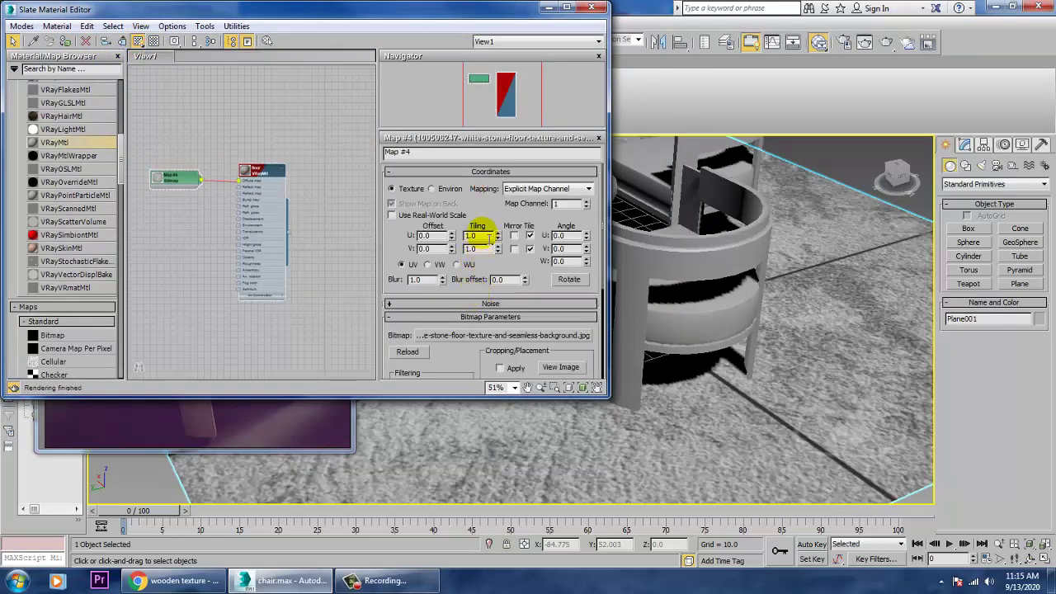
pyautogui.press('Tab')
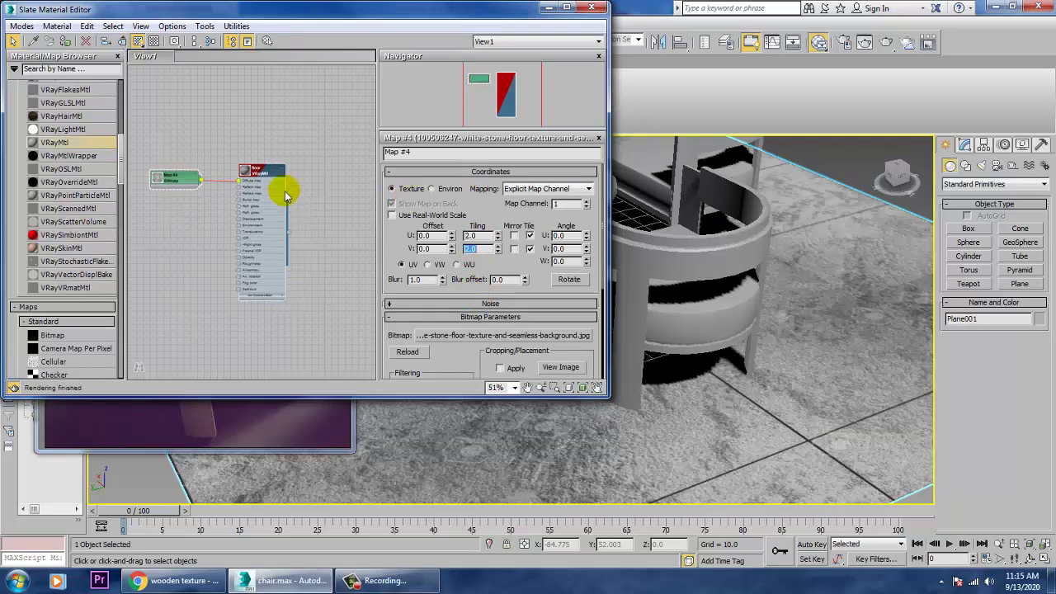
pyautogui.moveTo(273, 165); pyautogui.dragTo(317, 177, button='middle')
# Add a Normal Bump map node and wire it into the floor material's Bump input.
pyautogui.scroll(-3, 126, 199)
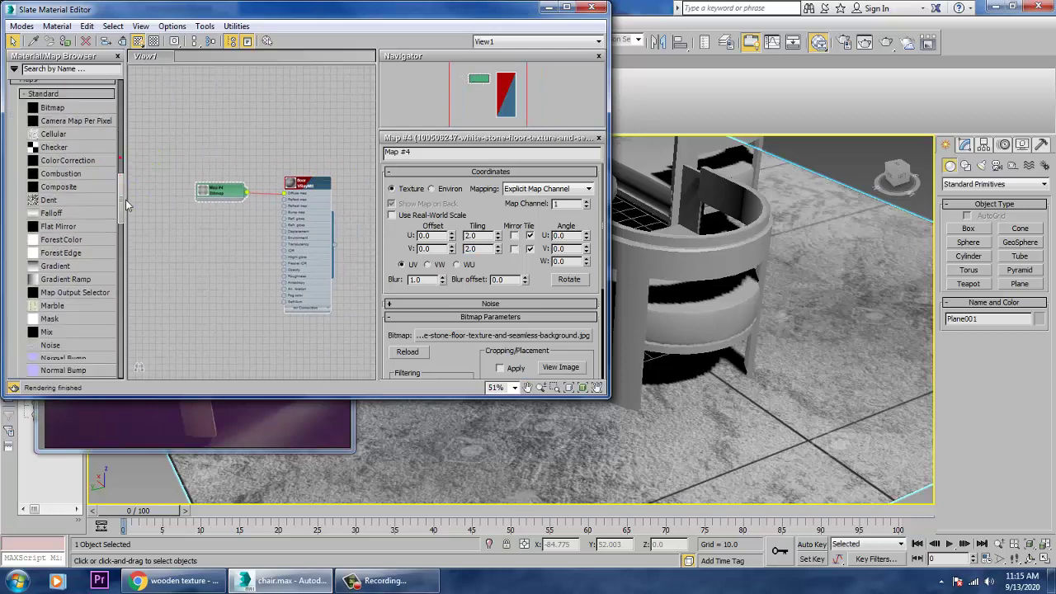
pyautogui.scroll(-3, 126, 200)
pyautogui.scroll(-2, 130, 200)
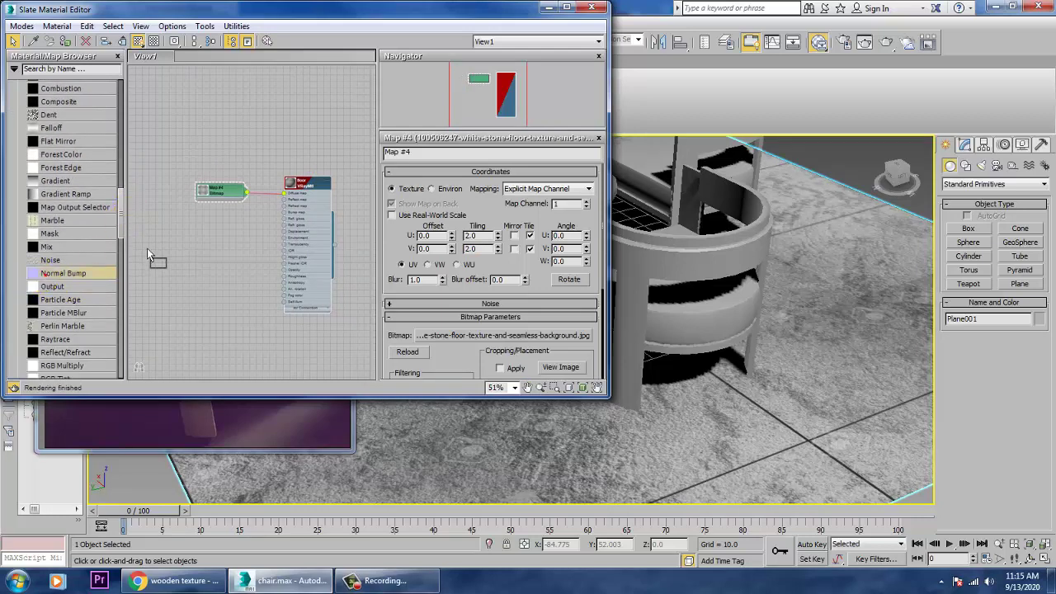
pyautogui.moveTo(147, 248); pyautogui.dragTo(206, 240)
pyautogui.scroll(1, 220, 252)
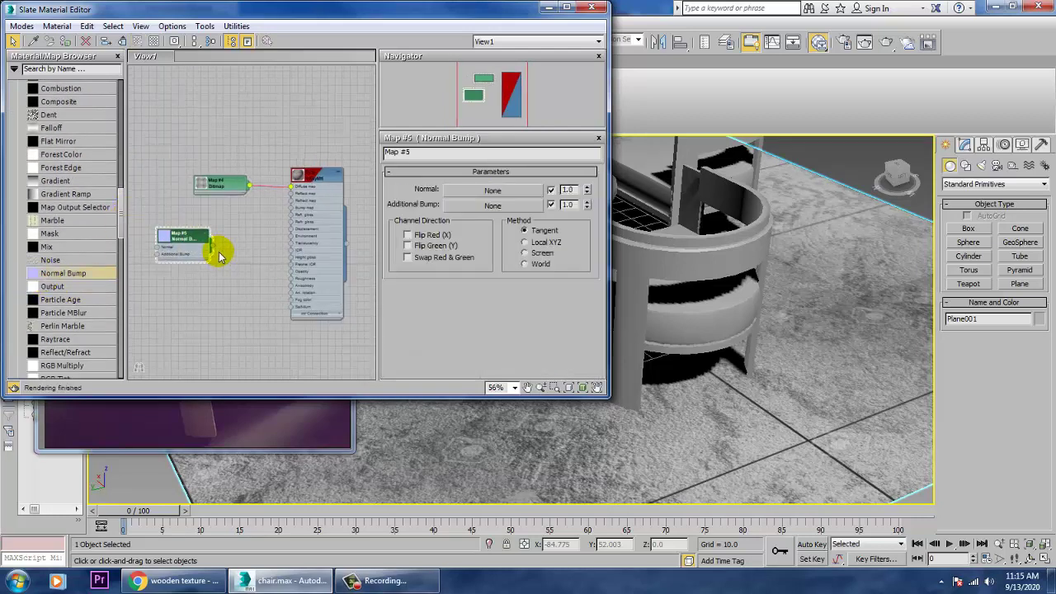
pyautogui.moveTo(236, 252); pyautogui.dragTo(236, 246)
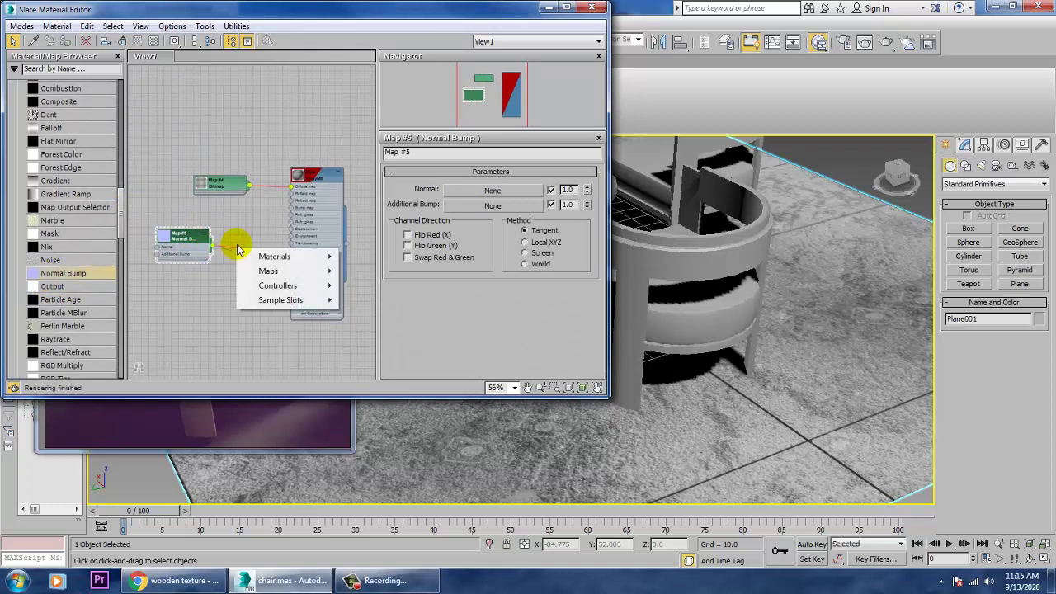
pyautogui.click(236, 212)
pyautogui.scroll(1, 217, 252)
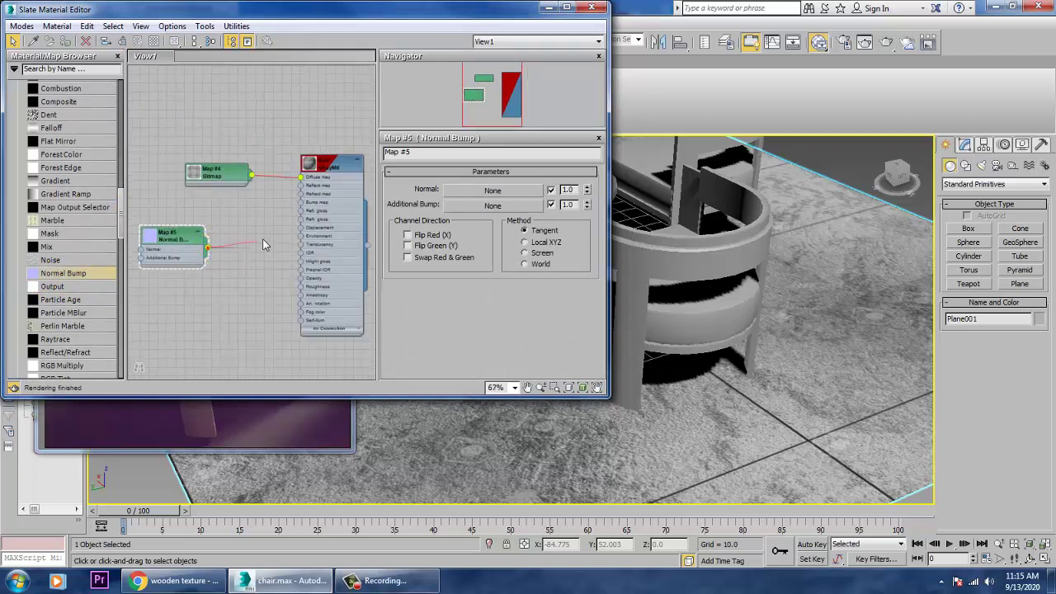
pyautogui.moveTo(262, 245); pyautogui.dragTo(301, 202)
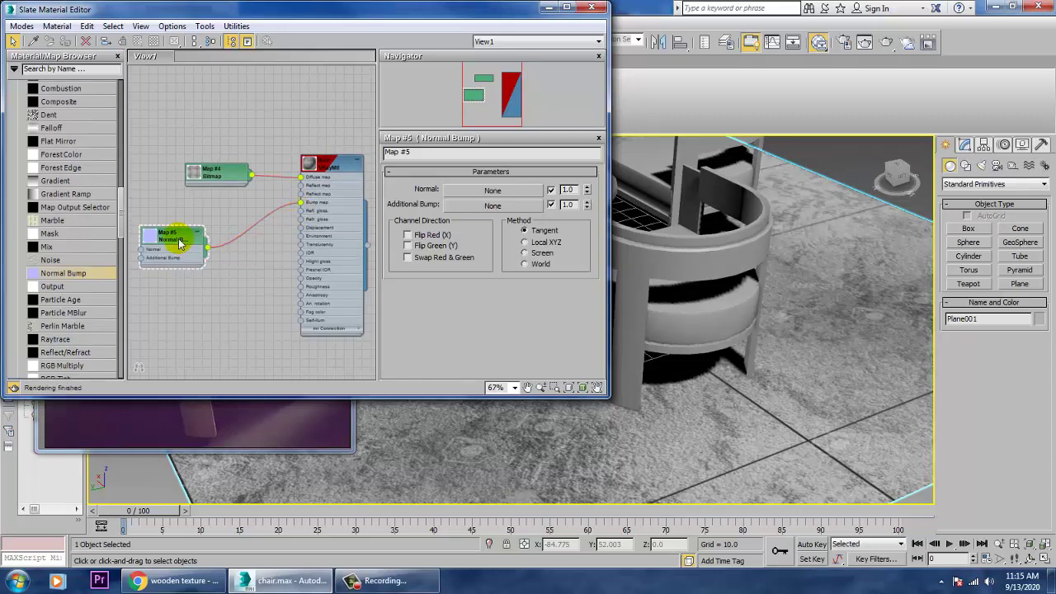
# Load NormalMap (8).png as the Normal bitmap and copy it into Additional Bump.
pyautogui.click(467, 194)
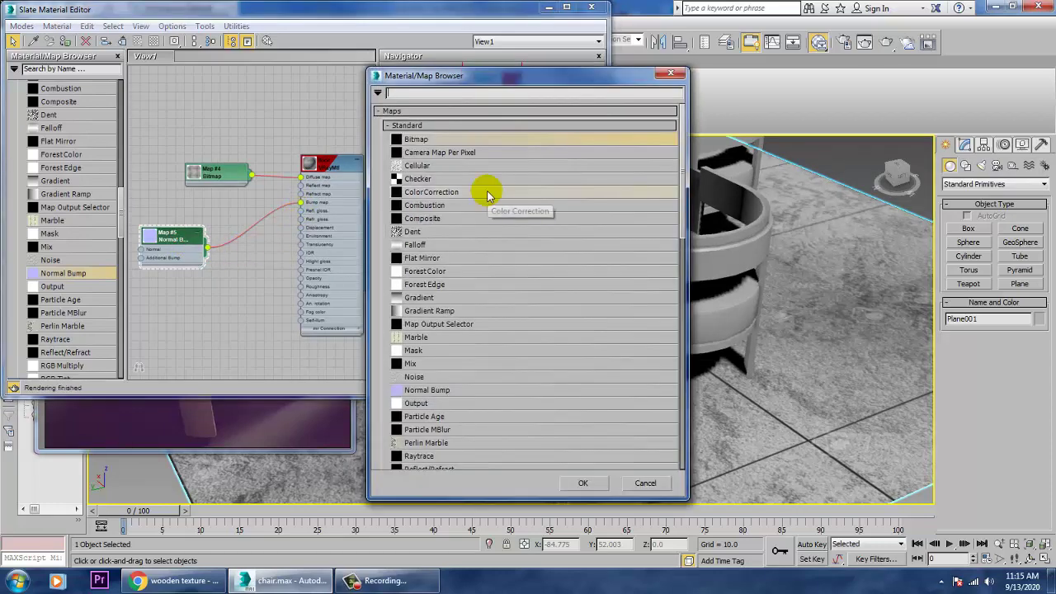
pyautogui.doubleClick(426, 142)
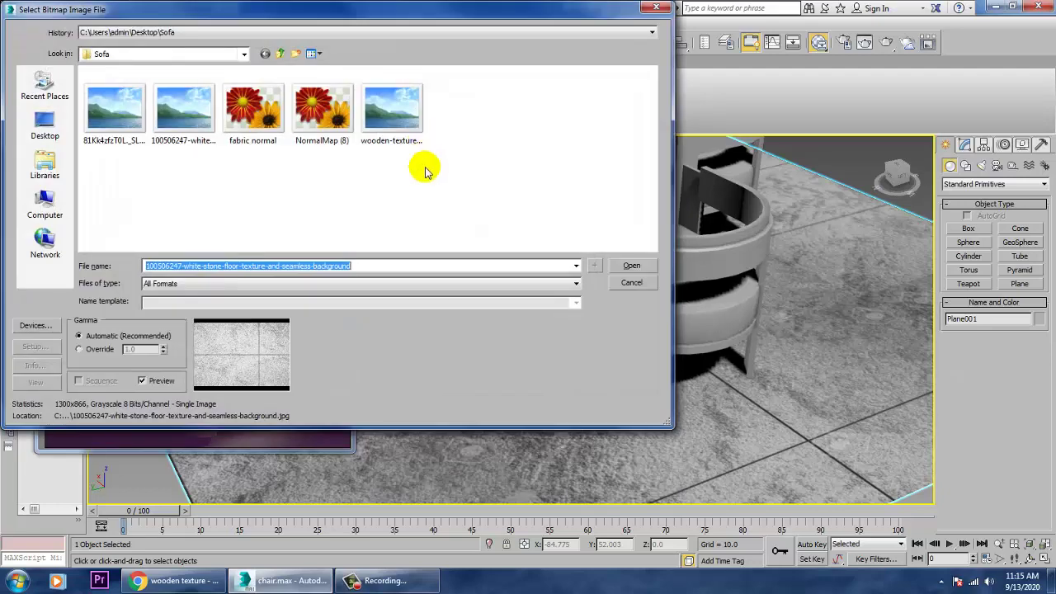
pyautogui.click(252, 120)
pyautogui.click(332, 130)
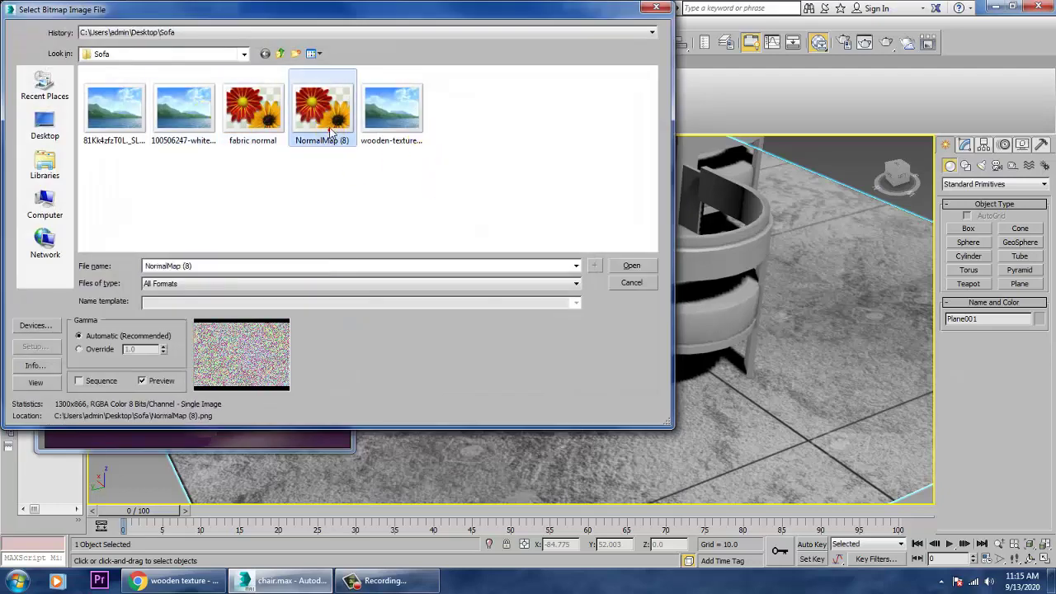
pyautogui.doubleClick(333, 125)
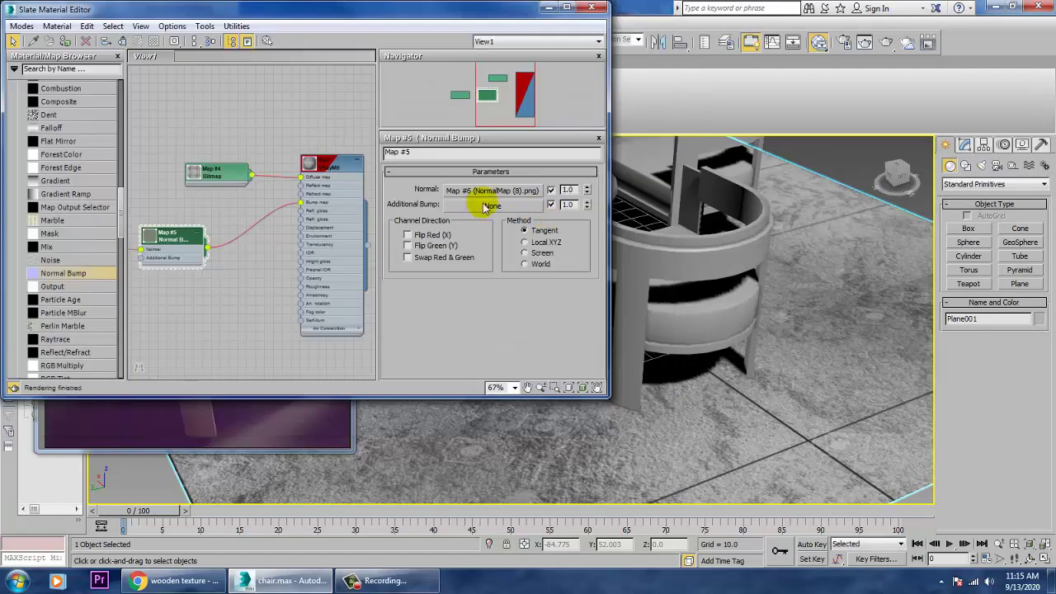
pyautogui.moveTo(499, 212); pyautogui.dragTo(494, 205)
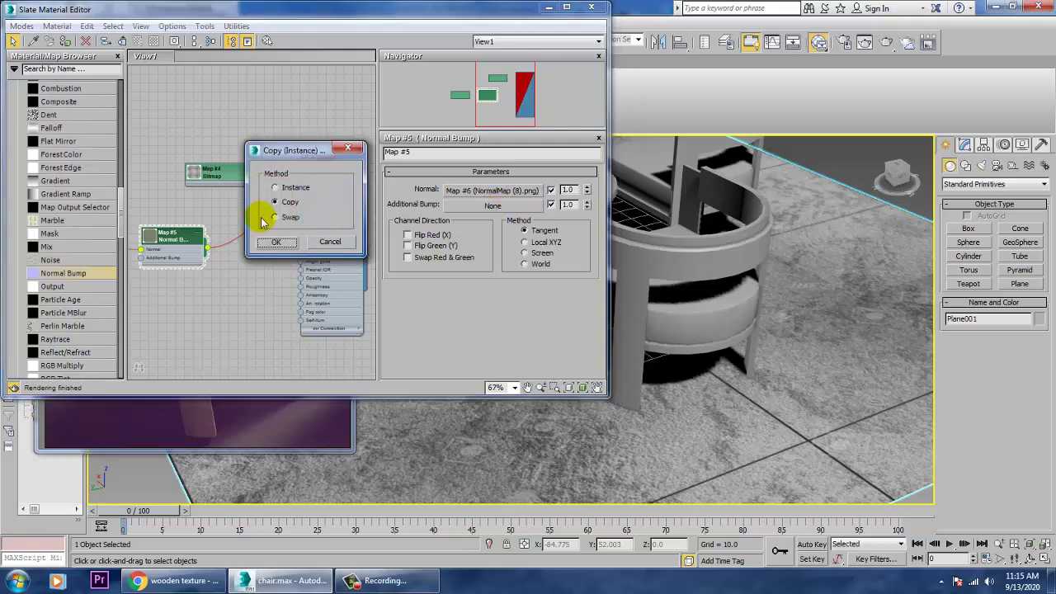
pyautogui.click(280, 242)
# Move the material editor aside and start a render of the scene.
pyautogui.scroll(3, 891, 372)
pyautogui.scroll(3, 718, 394)
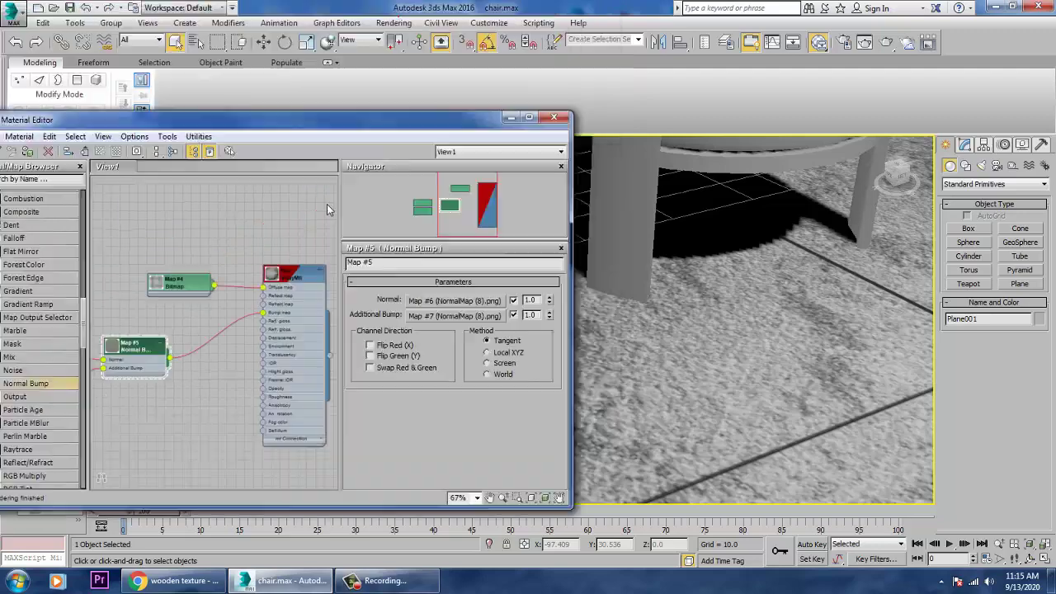
pyautogui.moveTo(387, 9); pyautogui.dragTo(301, 229)
pyautogui.click(394, 22)
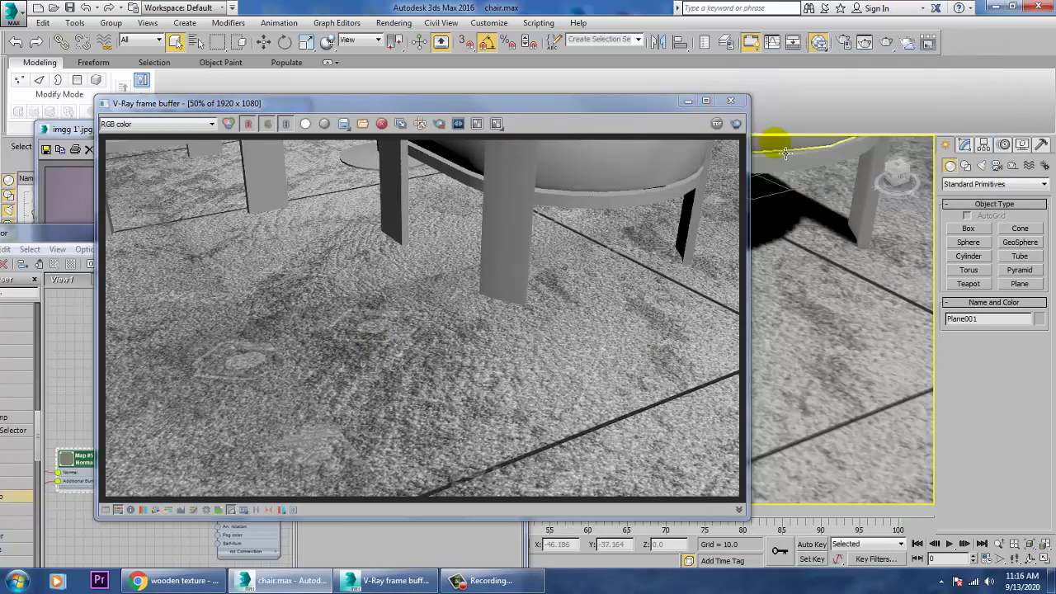
# Close the V-Ray frame buffer, move the material editor down, and select the chair's seat cushion.
pyautogui.click(726, 103)
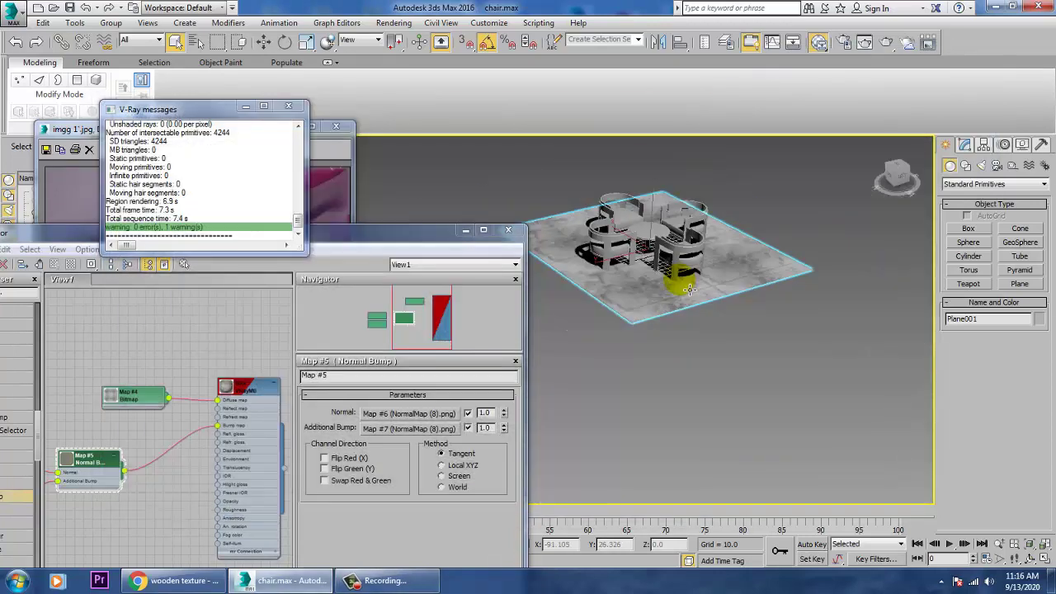
pyautogui.keyDown('alt'); pyautogui.moveTo(680, 278); pyautogui.dragTo(700, 291, button='middle'); pyautogui.keyUp('alt')
pyautogui.scroll(2, 700, 290)
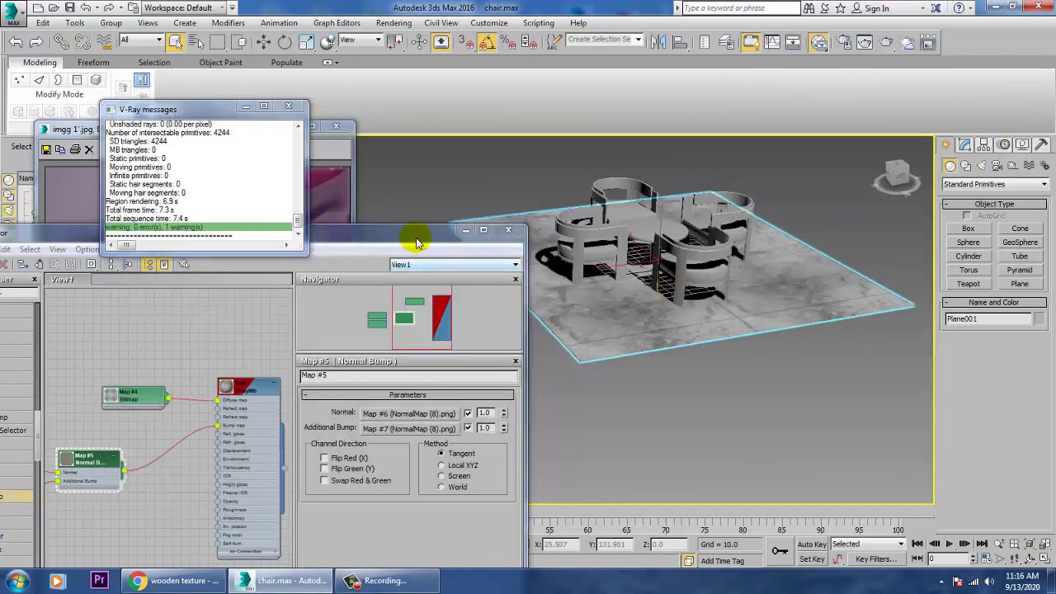
pyautogui.moveTo(416, 238); pyautogui.dragTo(672, 158)
pyautogui.moveTo(377, 313); pyautogui.dragTo(365, 311)
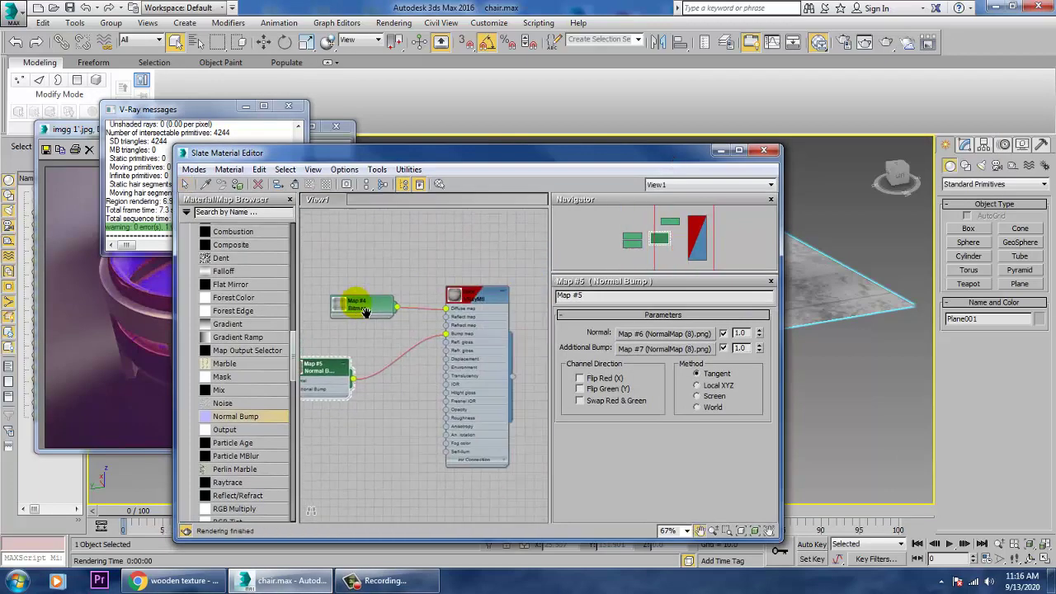
pyautogui.moveTo(599, 159); pyautogui.dragTo(500, 433)
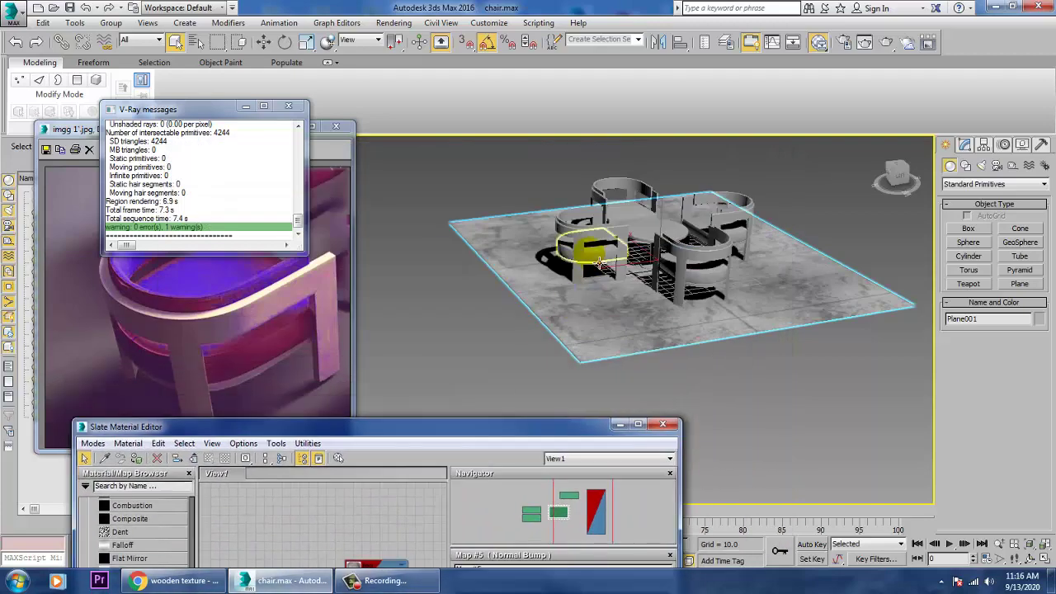
pyautogui.click(598, 272)
pyautogui.scroll(5, 604, 272)
pyautogui.scroll(-2, 604, 272)
# Bring the material editor back into view and add a new VRayMtl to the node graph.
pyautogui.scroll(-2, 702, 221)
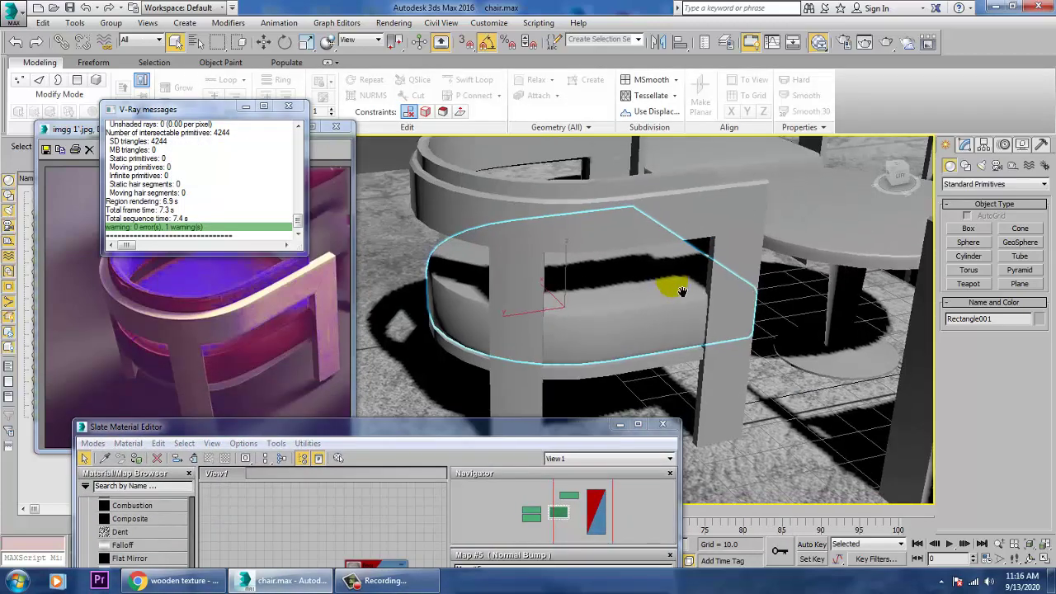
pyautogui.scroll(-1, 676, 285)
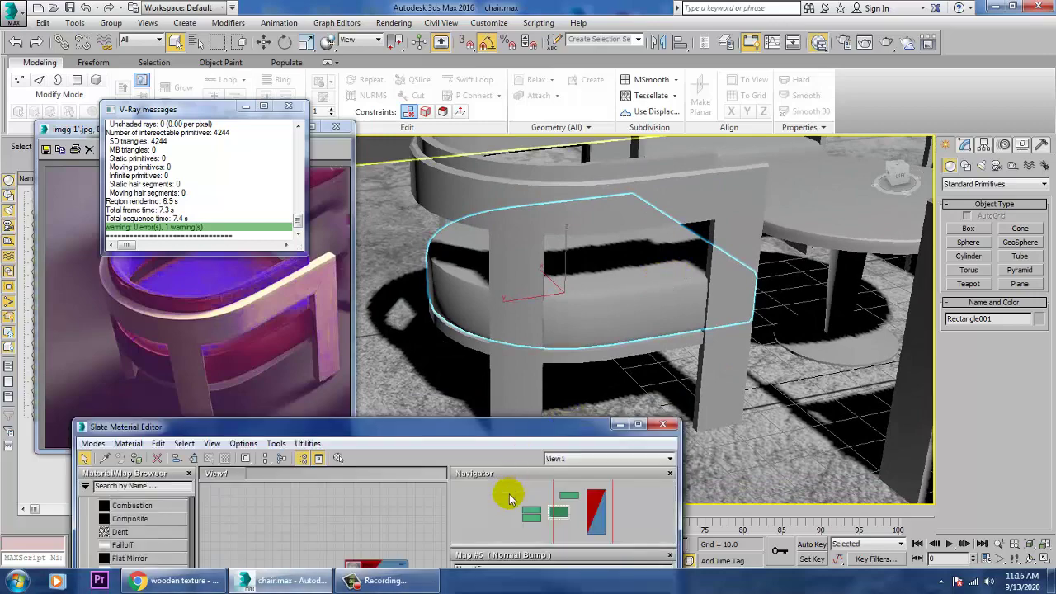
pyautogui.moveTo(488, 438); pyautogui.dragTo(655, 93)
pyautogui.moveTo(528, 330); pyautogui.dragTo(524, 178, button='middle')
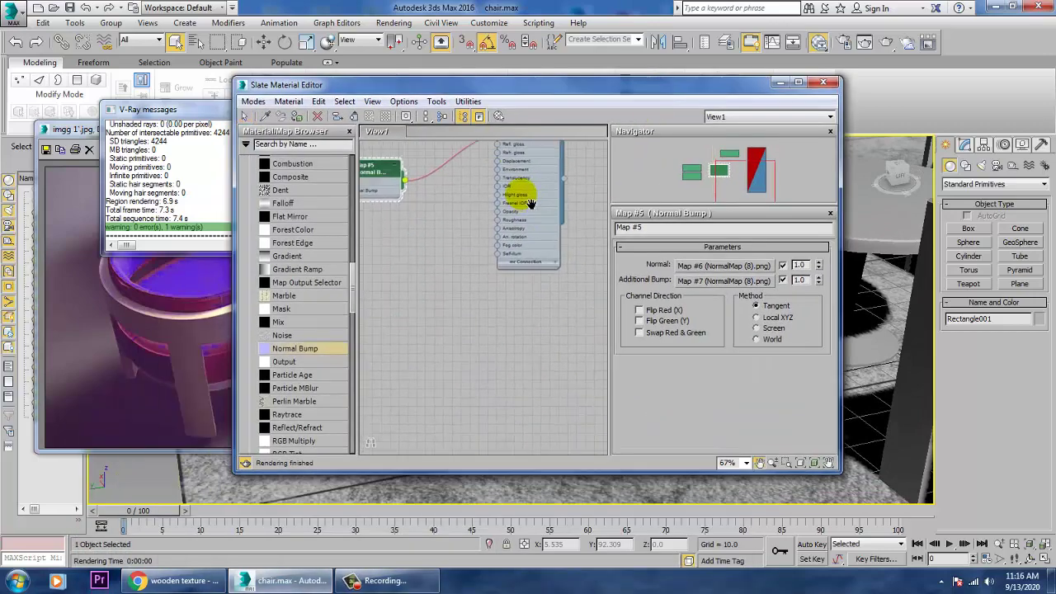
pyautogui.moveTo(353, 285); pyautogui.dragTo(348, 217)
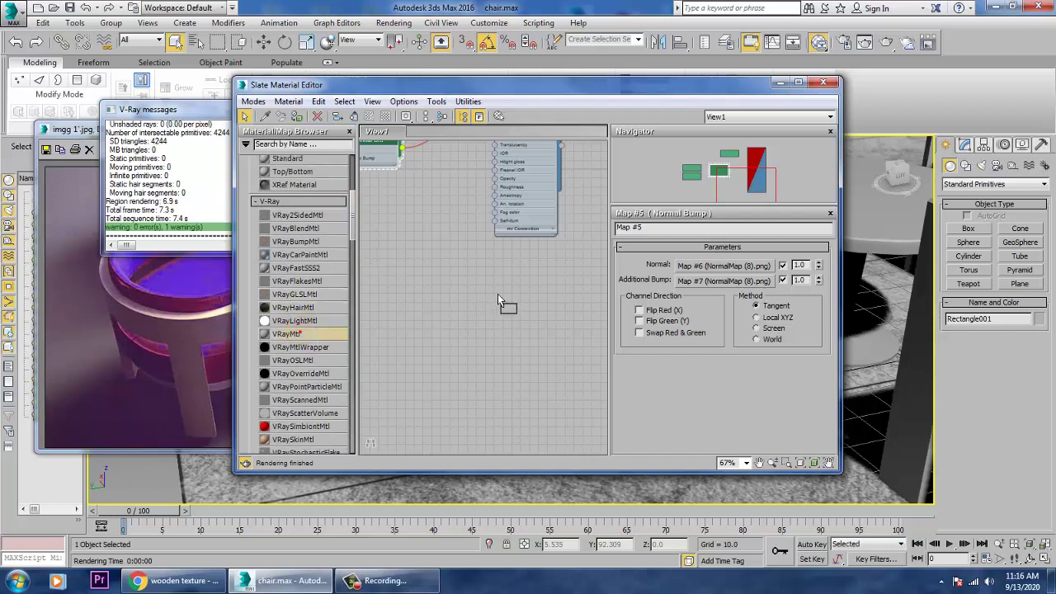
pyautogui.moveTo(499, 301); pyautogui.dragTo(504, 302)
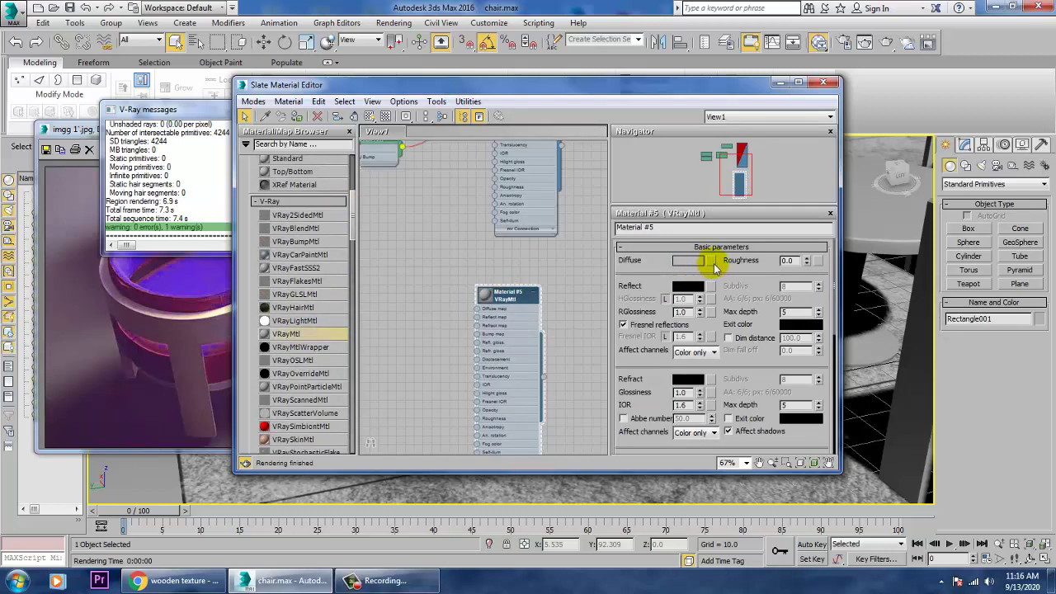
# Load the red fabric image 81Kk4zfzT0L._SL1500_.jpg as its diffuse bitmap, then close the editor.
pyautogui.click(711, 260)
pyautogui.doubleClick(444, 143)
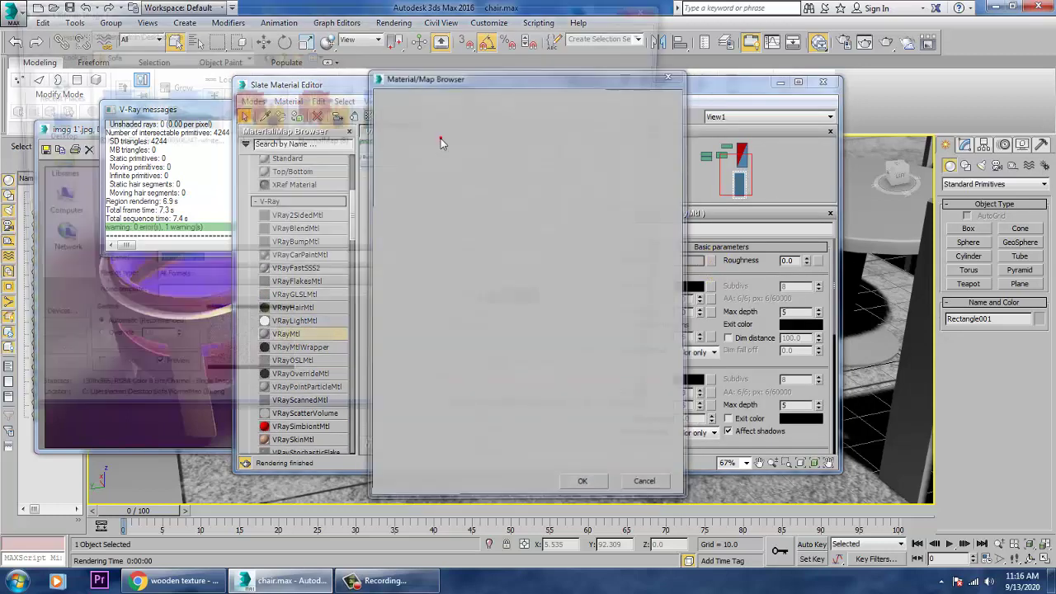
pyautogui.click(254, 122)
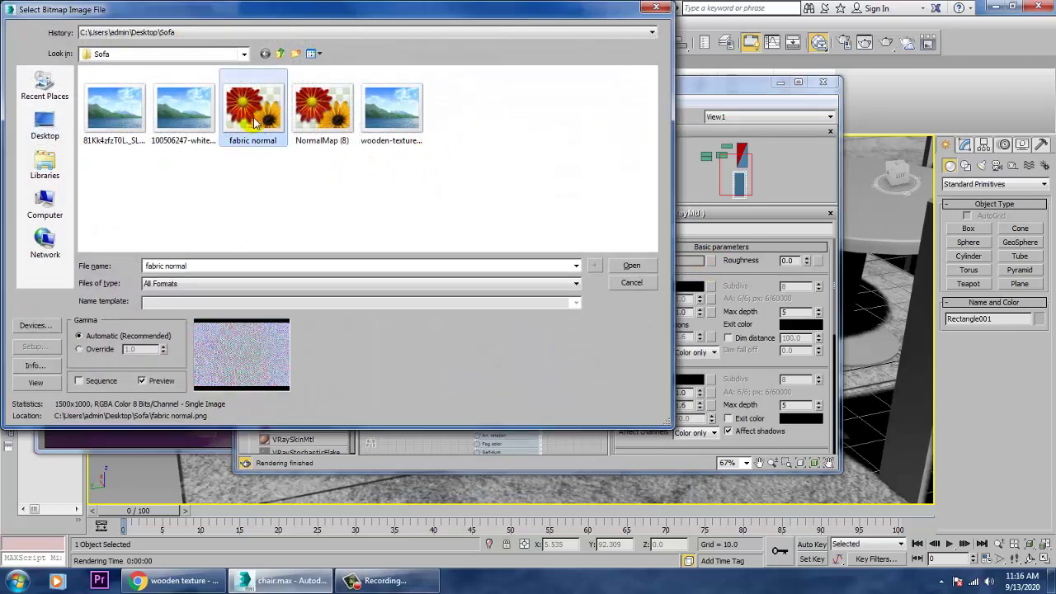
pyautogui.click(322, 111)
pyautogui.click(96, 111)
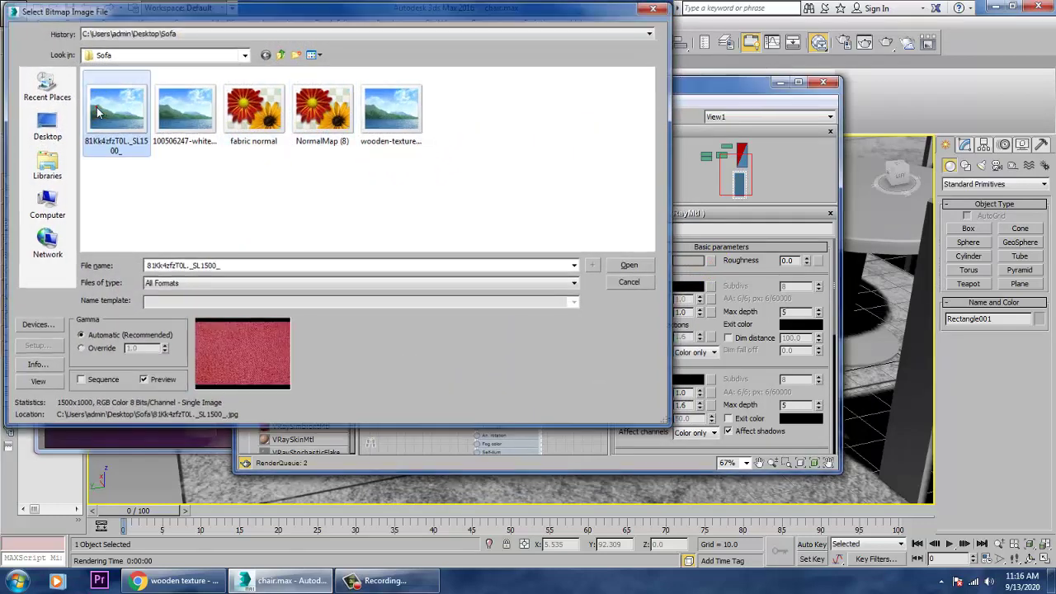
pyautogui.doubleClick(97, 112)
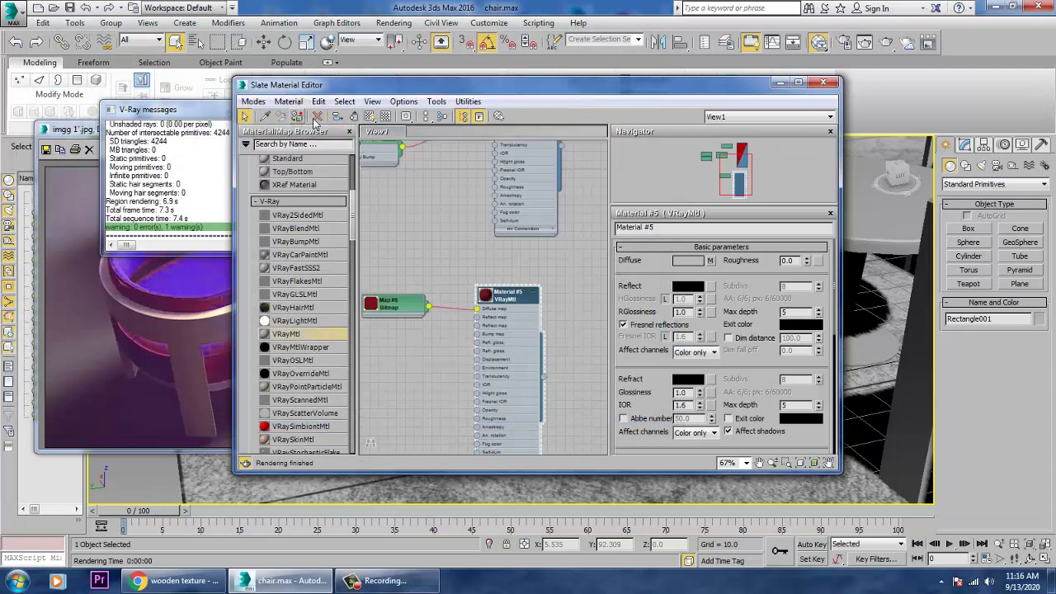
pyautogui.click(819, 42)
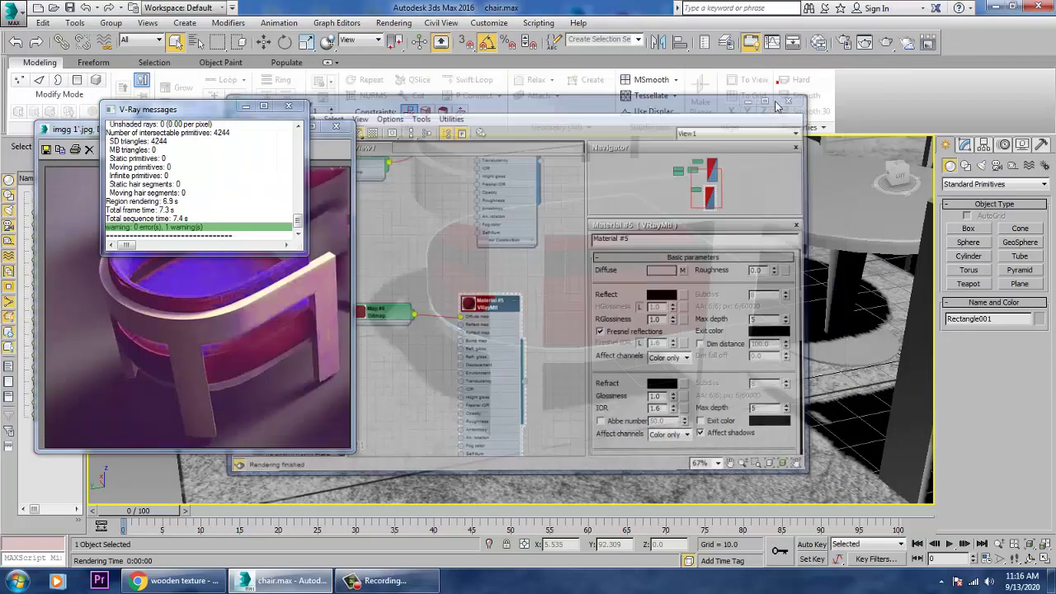
# Apply a UVW Map modifier with Box mapping to the seat cushion.
pyautogui.scroll(2, 710, 252)
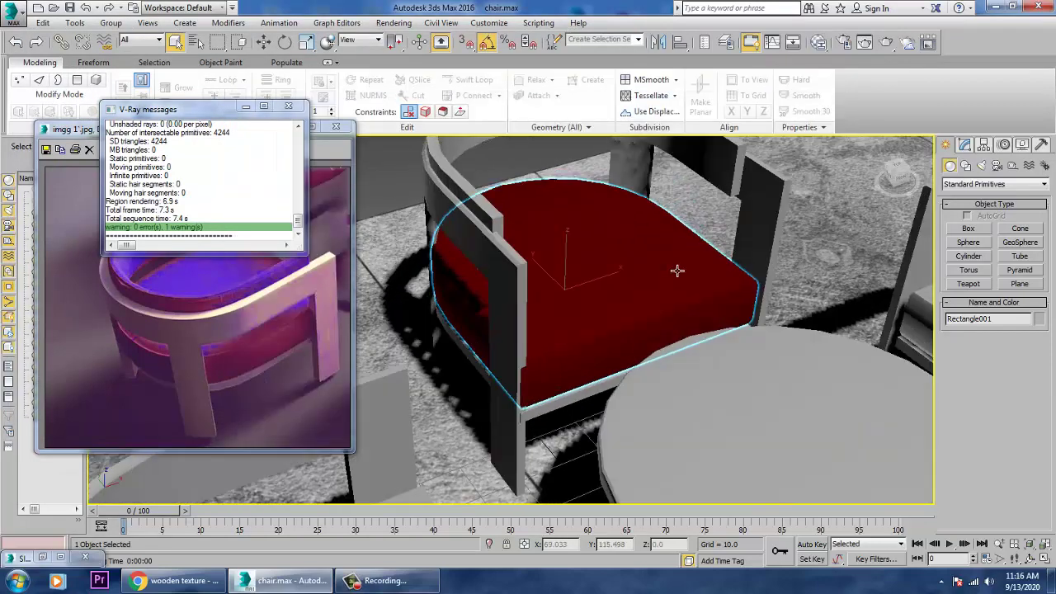
pyautogui.scroll(2, 678, 273)
pyautogui.click(964, 145)
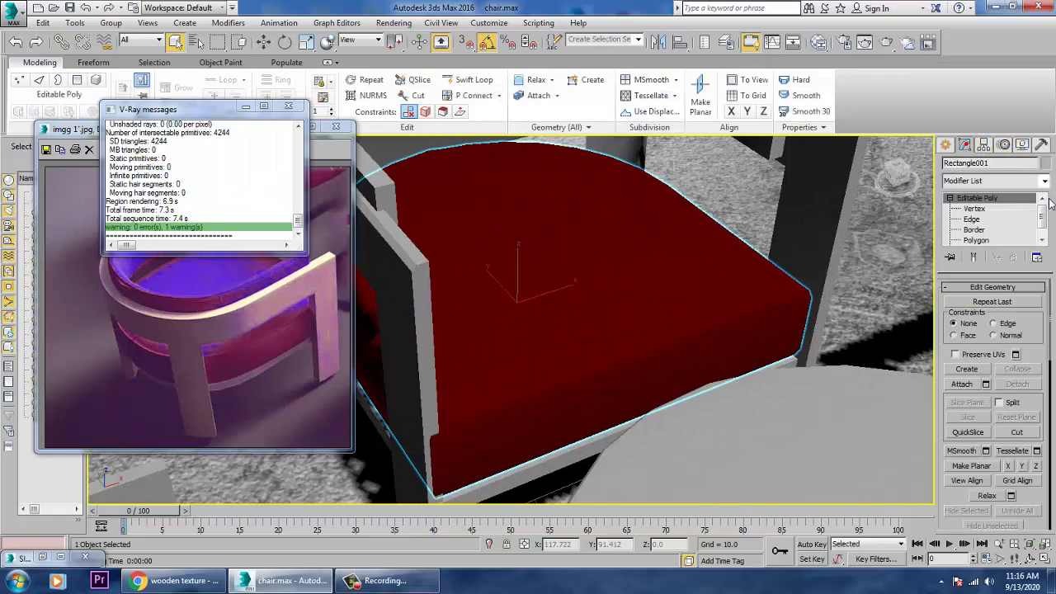
pyautogui.click(1046, 182)
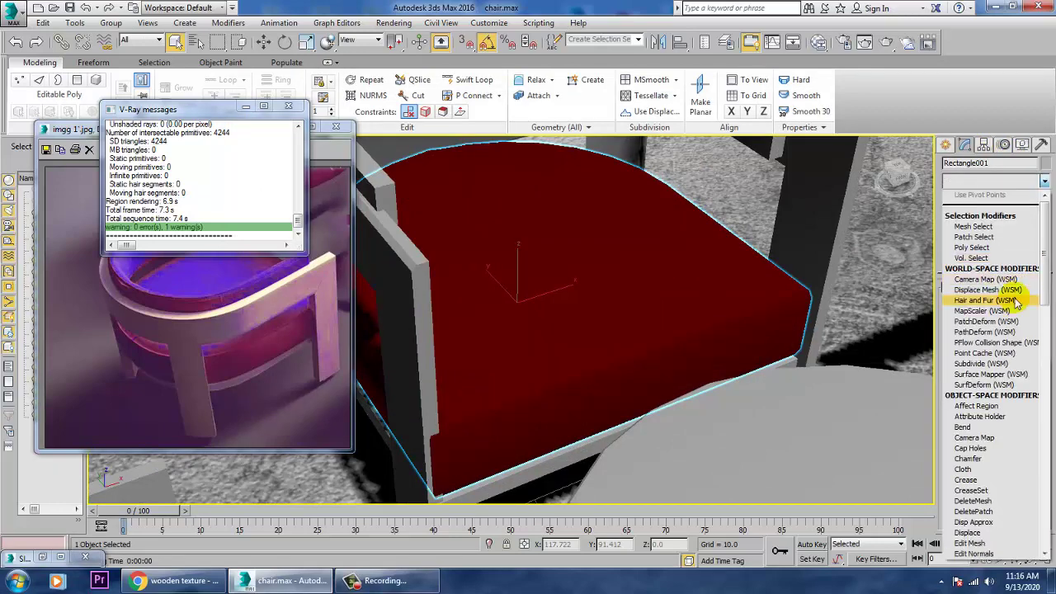
pyautogui.press('u')
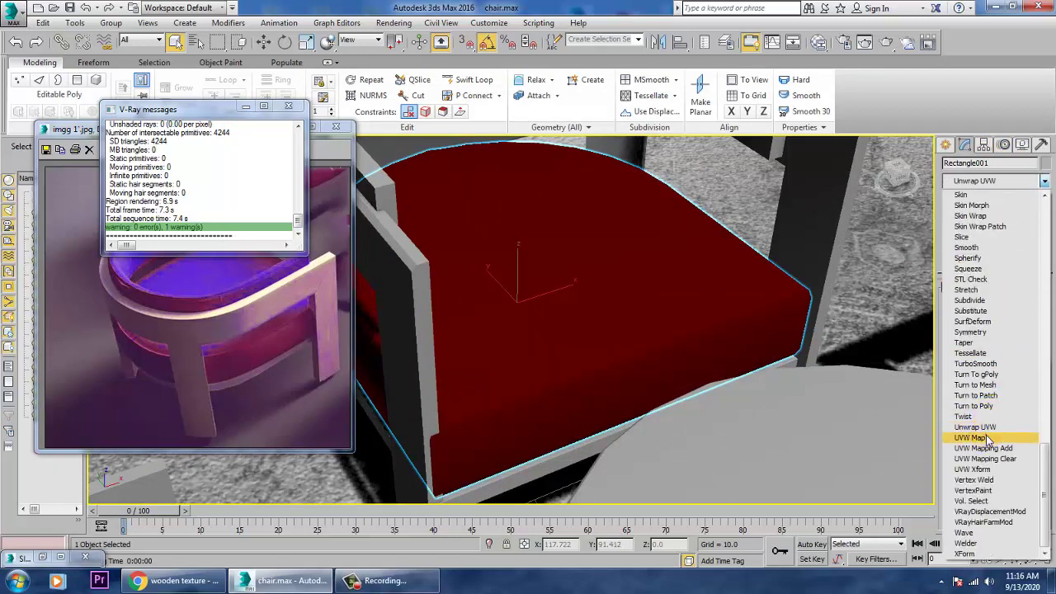
pyautogui.click(972, 438)
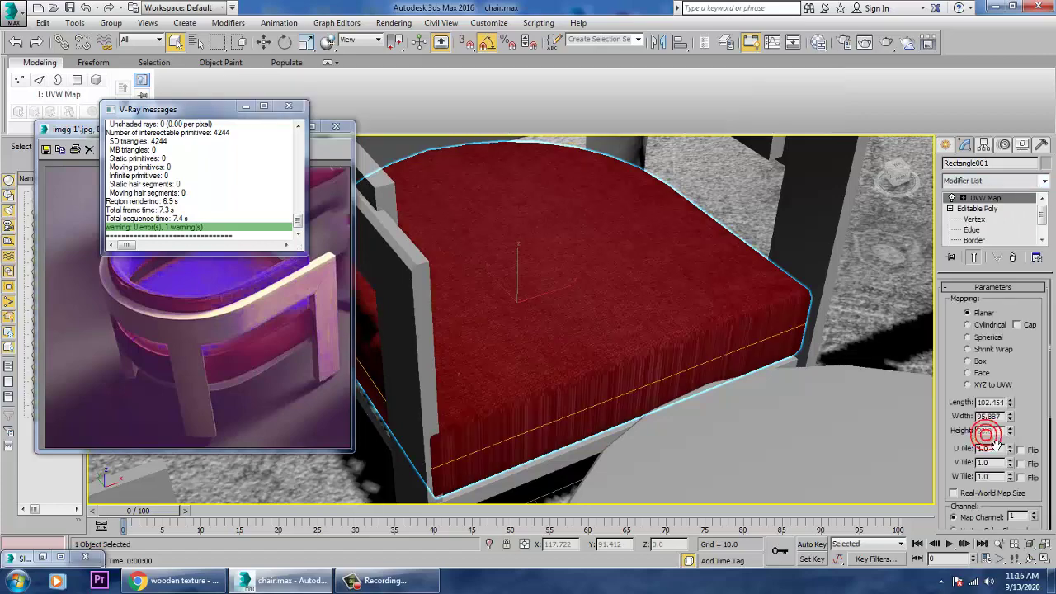
pyautogui.click(978, 363)
# Raise the cushion's UVW Map height from 20.0 to 40.6.
pyautogui.keyDown('alt'); pyautogui.moveTo(700, 330); pyautogui.dragTo(709, 318, button='middle'); pyautogui.keyUp('alt')
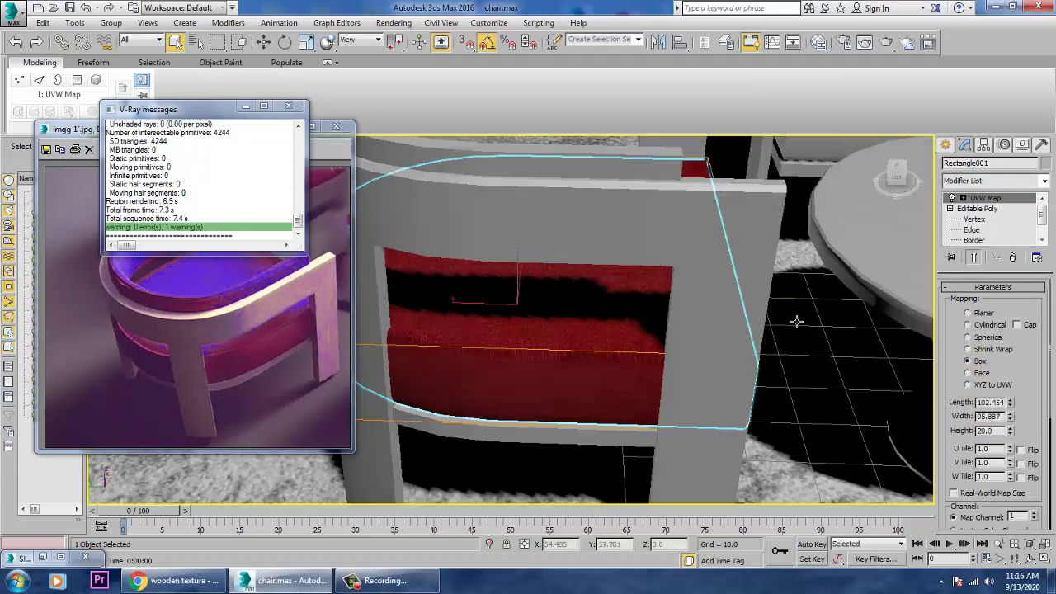
pyautogui.scroll(2, 708, 318)
pyautogui.scroll(2, 624, 323)
pyautogui.scroll(2, 625, 323)
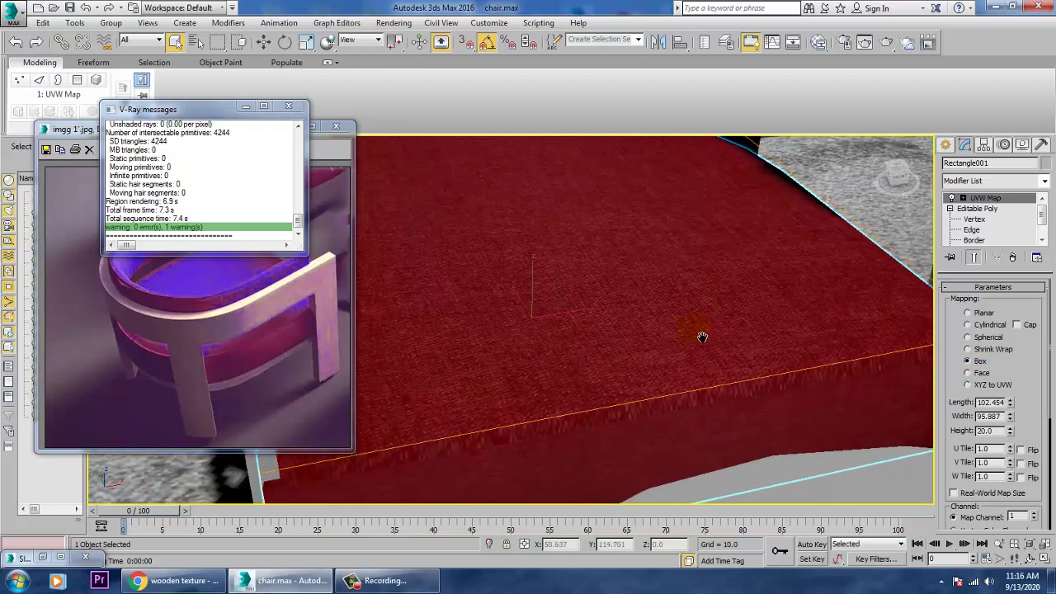
pyautogui.keyDown('alt'); pyautogui.moveTo(689, 335); pyautogui.dragTo(678, 330, button='middle'); pyautogui.keyUp('alt')
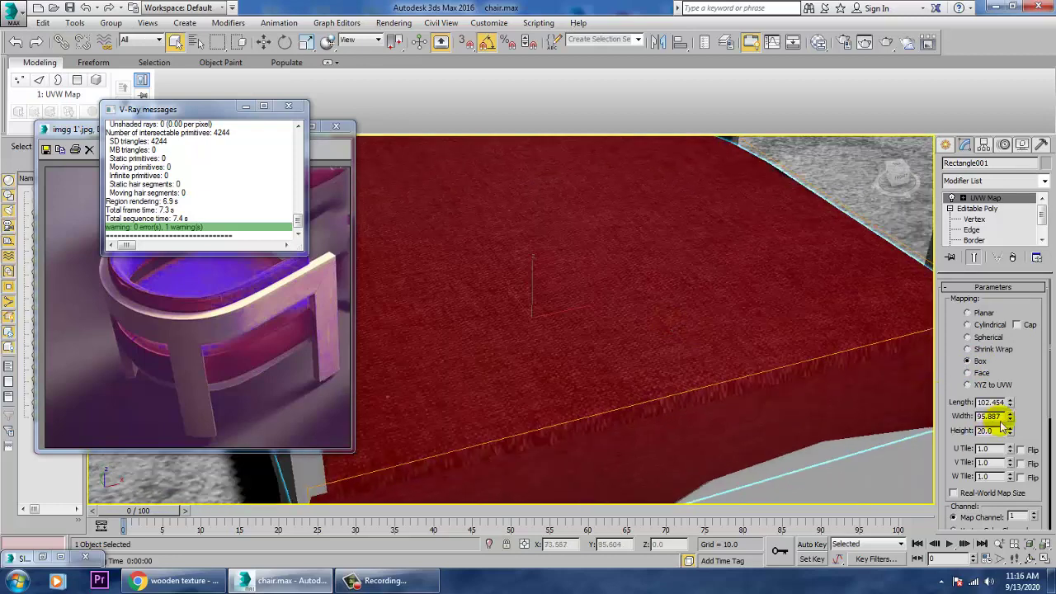
pyautogui.moveTo(1010, 435); pyautogui.dragTo(1020, 371)
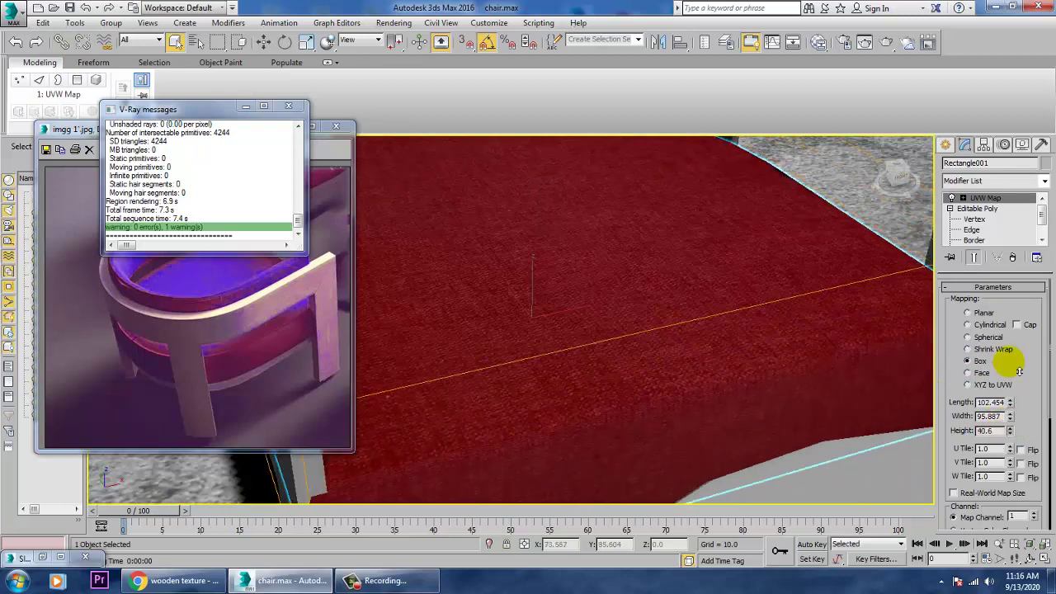
pyautogui.scroll(-2, 643, 337)
pyautogui.moveTo(665, 344)
pyautogui.keyDown('alt'); pyautogui.mouseDown(button='middle')
pyautogui.moveTo(658, 349)
pyautogui.moveTo(660, 334)
pyautogui.mouseUp(button='middle'); pyautogui.keyUp('alt')
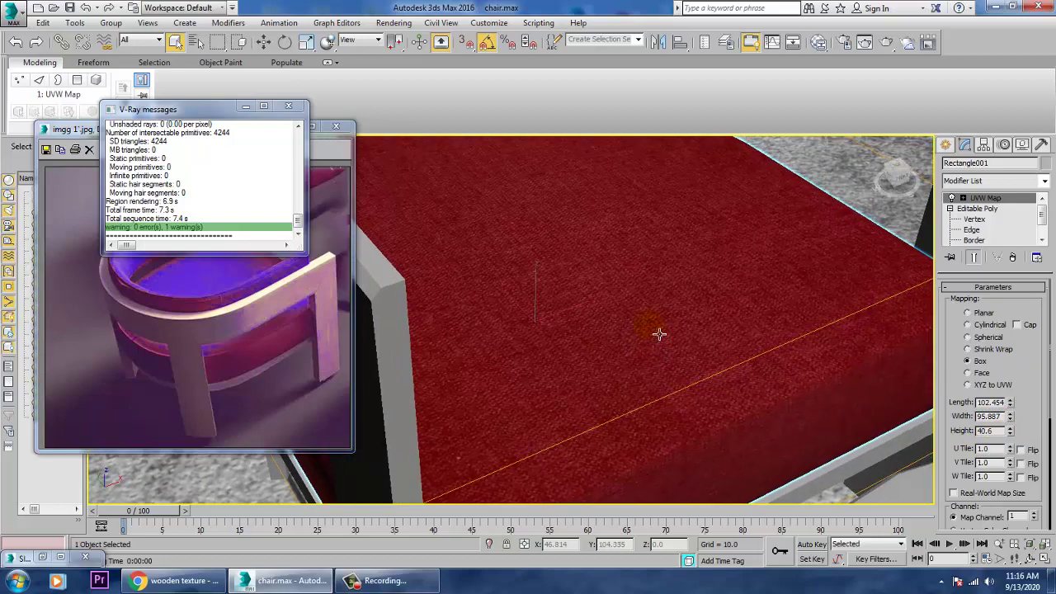
# Add a Normal Bump map and connect it to Material #5's Bump input.
pyautogui.press('m')
pyautogui.moveTo(495, 358); pyautogui.dragTo(547, 236, button='middle')
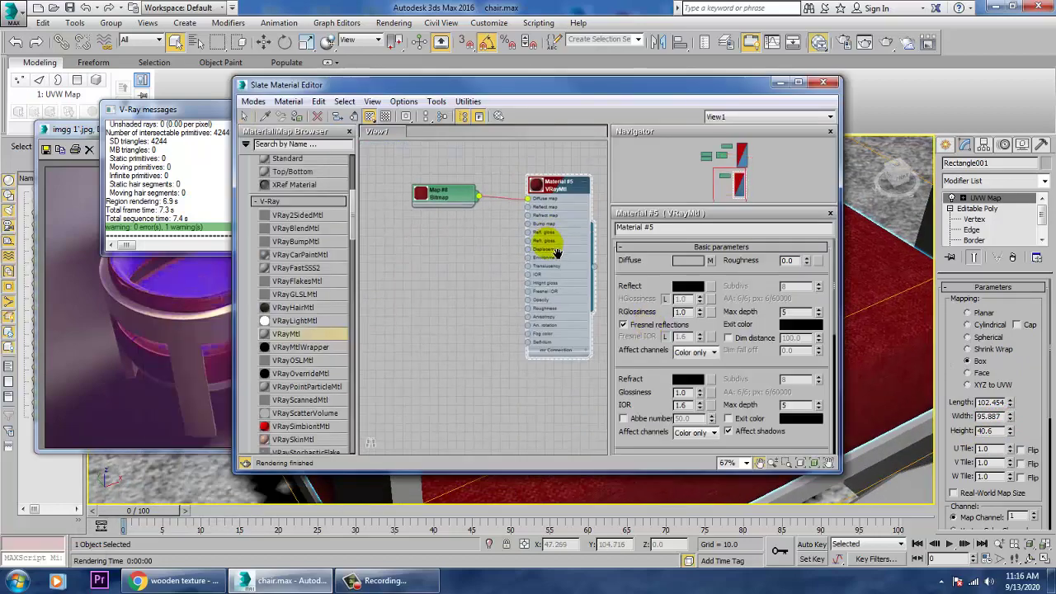
pyautogui.moveTo(351, 219); pyautogui.dragTo(353, 303)
pyautogui.moveTo(405, 266); pyautogui.dragTo(415, 245)
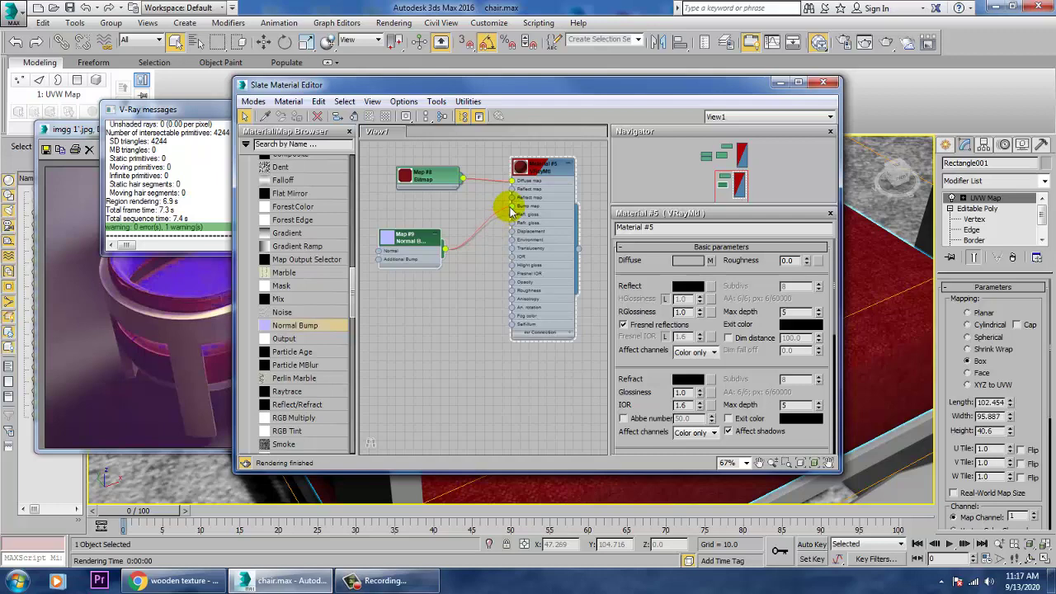
pyautogui.moveTo(511, 210); pyautogui.dragTo(513, 206)
pyautogui.doubleClick(420, 237)
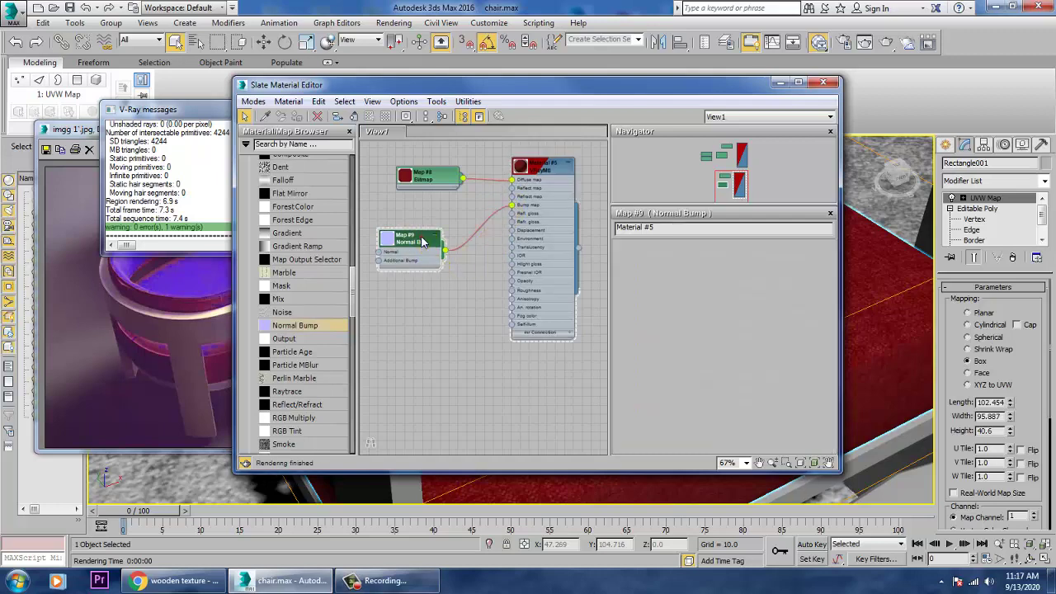
# Load fabric normal.png as the Normal bitmap and copy it into Additional Bump.
pyautogui.click(722, 266)
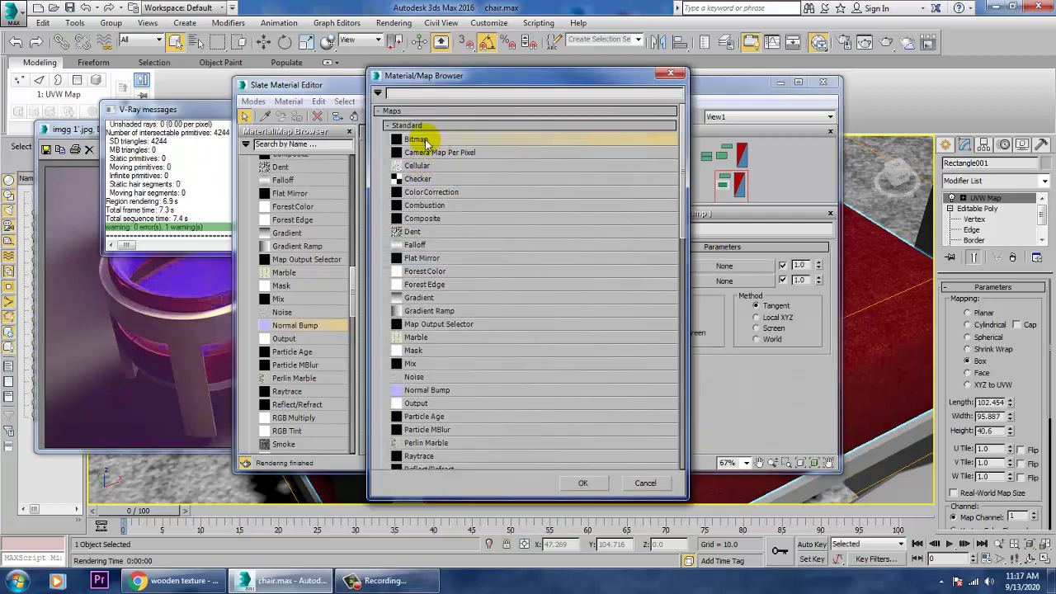
pyautogui.doubleClick(424, 144)
pyautogui.click(254, 116)
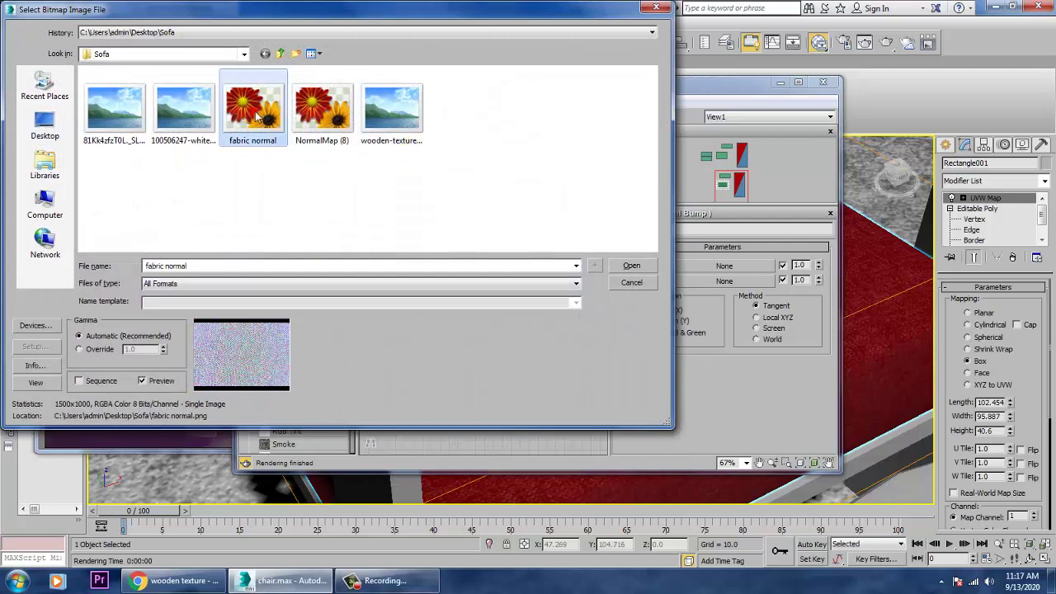
pyautogui.doubleClick(256, 117)
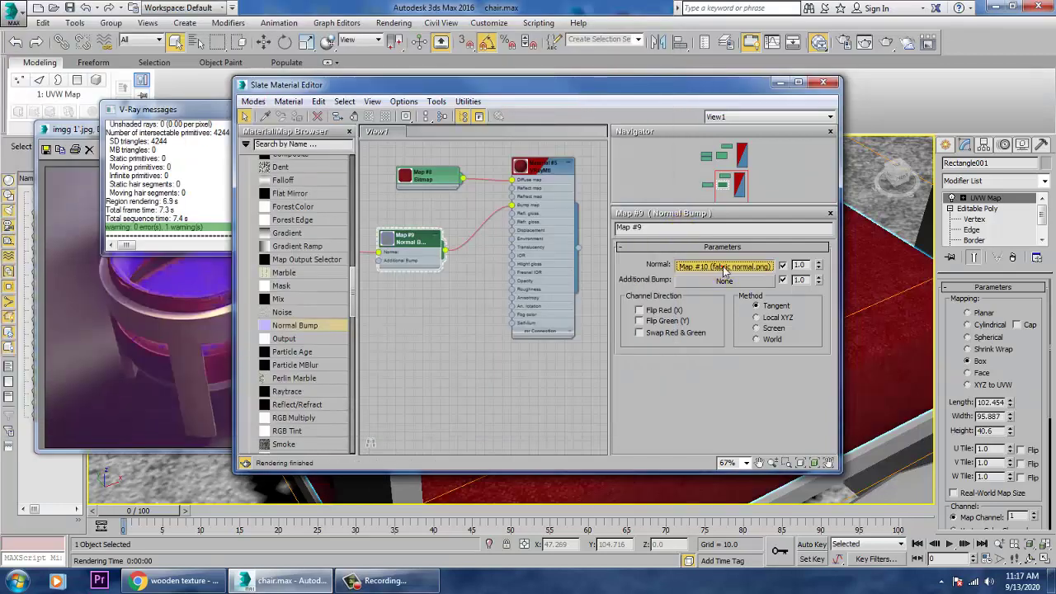
pyautogui.moveTo(729, 285); pyautogui.dragTo(726, 282)
pyautogui.click(494, 279)
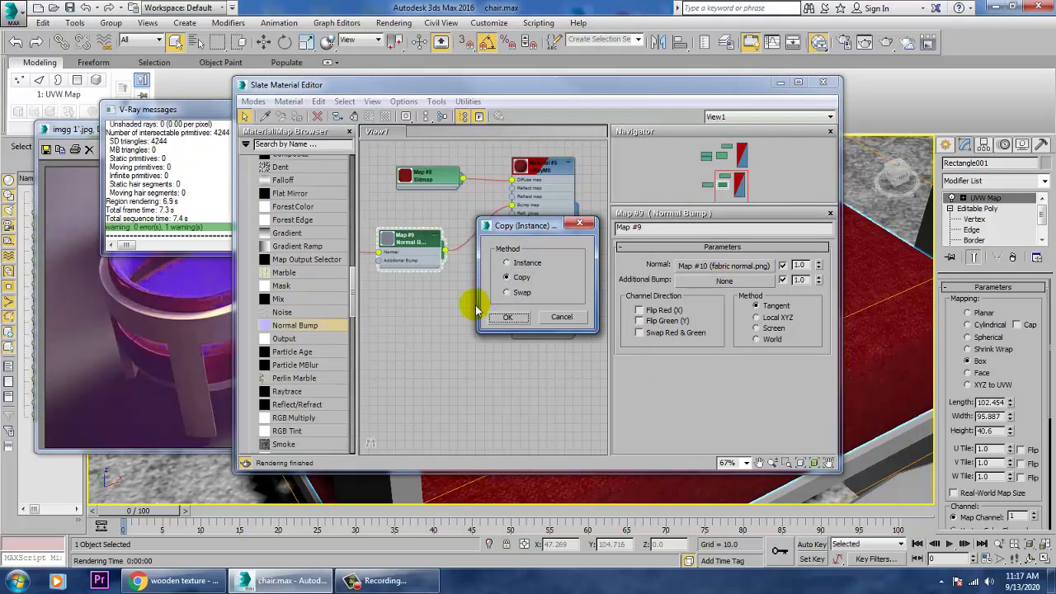
pyautogui.click(500, 336)
pyautogui.click(777, 84)
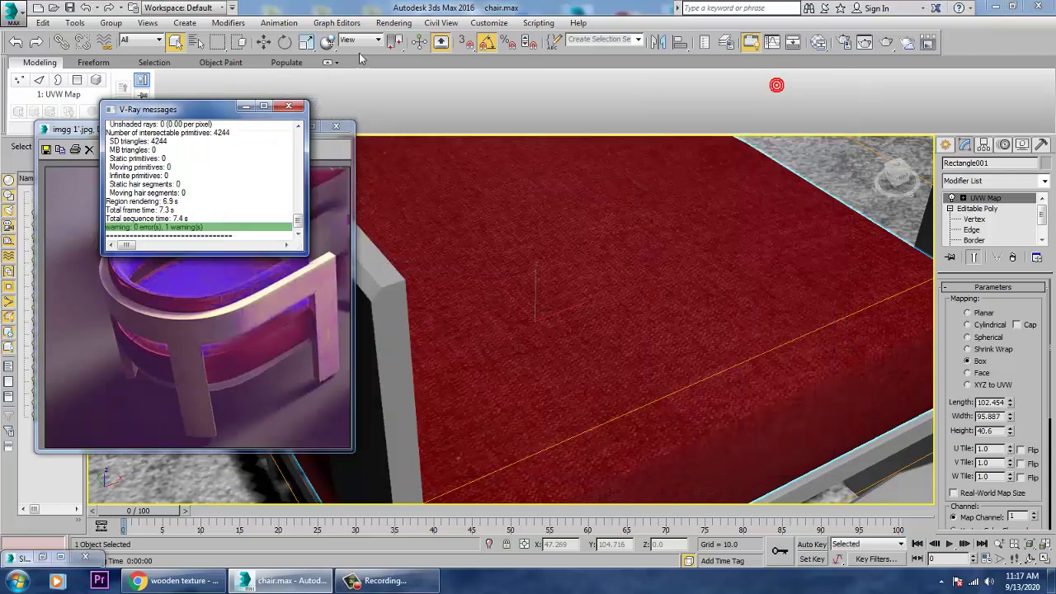
pyautogui.click(387, 24)
pyautogui.click(399, 41)
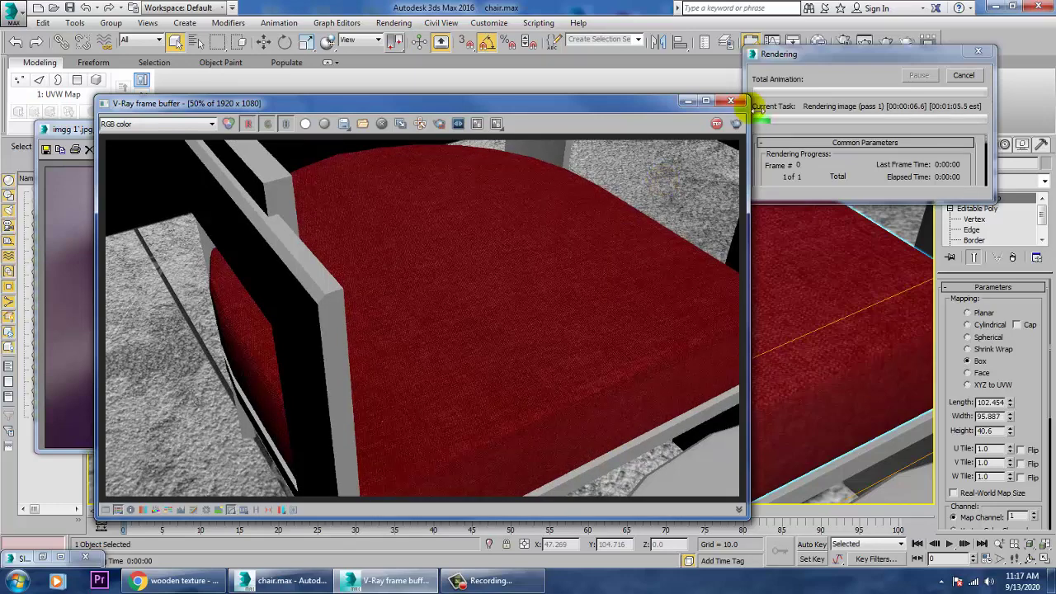
pyautogui.click(714, 123)
pyautogui.click(721, 105)
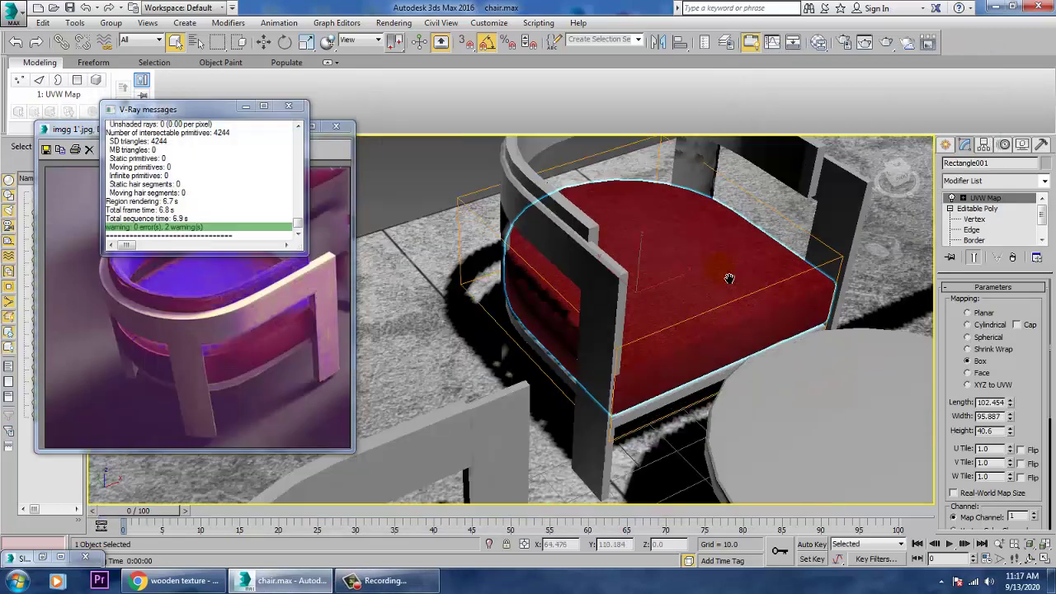
# Select the chair's back rail Line002 and open the Slate Material Editor, moved aside.
pyautogui.scroll(-5, 731, 278)
pyautogui.scroll(-3, 825, 276)
pyautogui.scroll(2, 860, 277)
pyautogui.scroll(2, 749, 290)
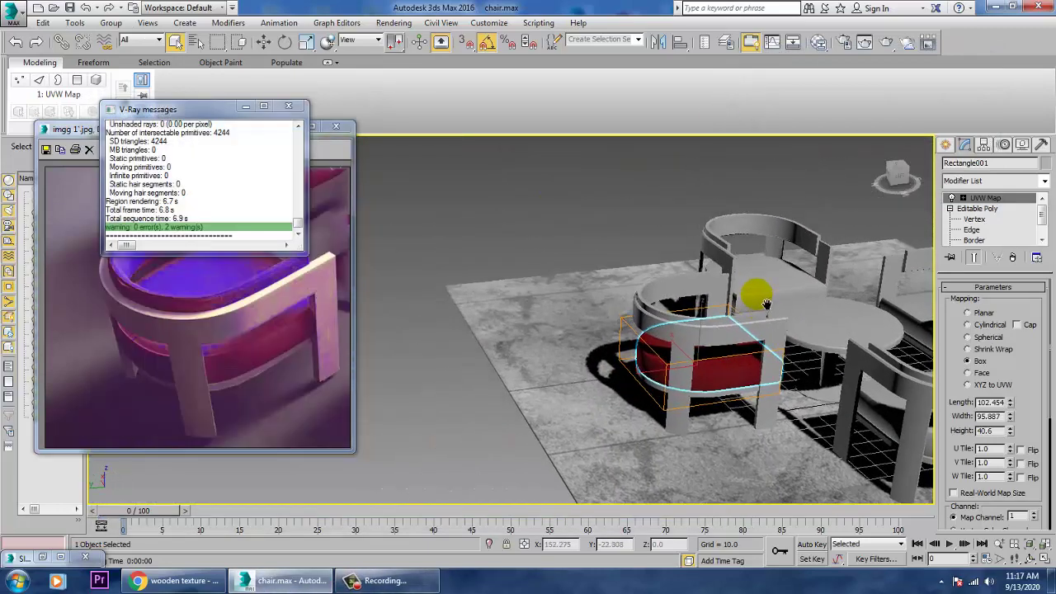
pyautogui.scroll(2, 749, 295)
pyautogui.click(584, 290)
pyautogui.moveTo(584, 290)
pyautogui.keyDown('alt'); pyautogui.mouseDown(button='middle')
pyautogui.moveTo(649, 275)
pyautogui.moveTo(618, 288)
pyautogui.mouseUp(button='middle'); pyautogui.keyUp('alt')
pyautogui.press('m')
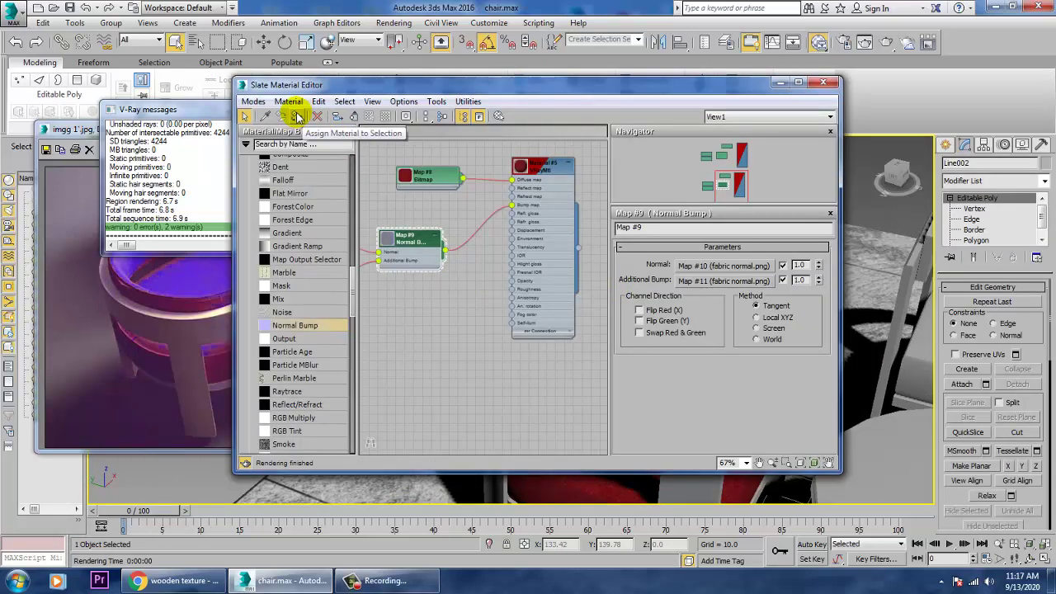
pyautogui.moveTo(525, 84)
pyautogui.mouseDown()
pyautogui.moveTo(489, 373)
pyautogui.moveTo(214, 129)
pyautogui.mouseUp()
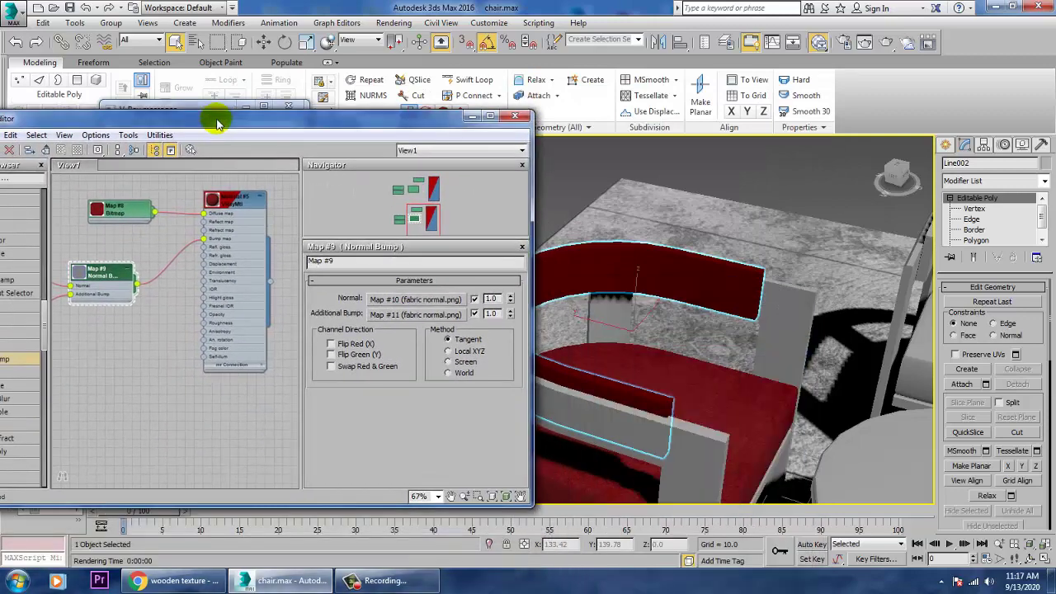
# Add a Box-mapped UVW Map modifier to the back rail, then select floor Plane001.
pyautogui.click(980, 179)
pyautogui.press('u')
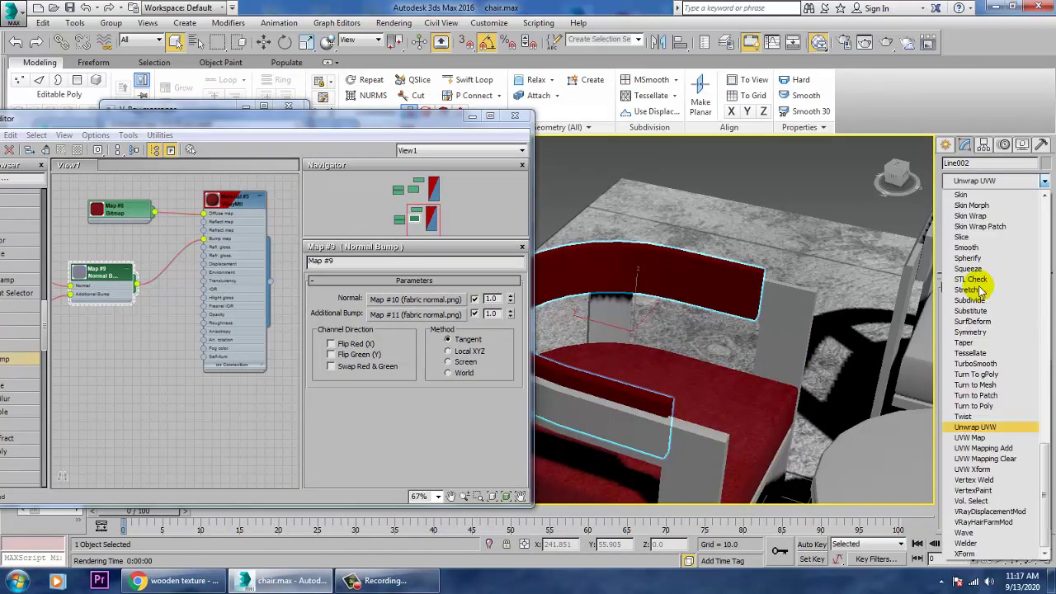
pyautogui.click(989, 437)
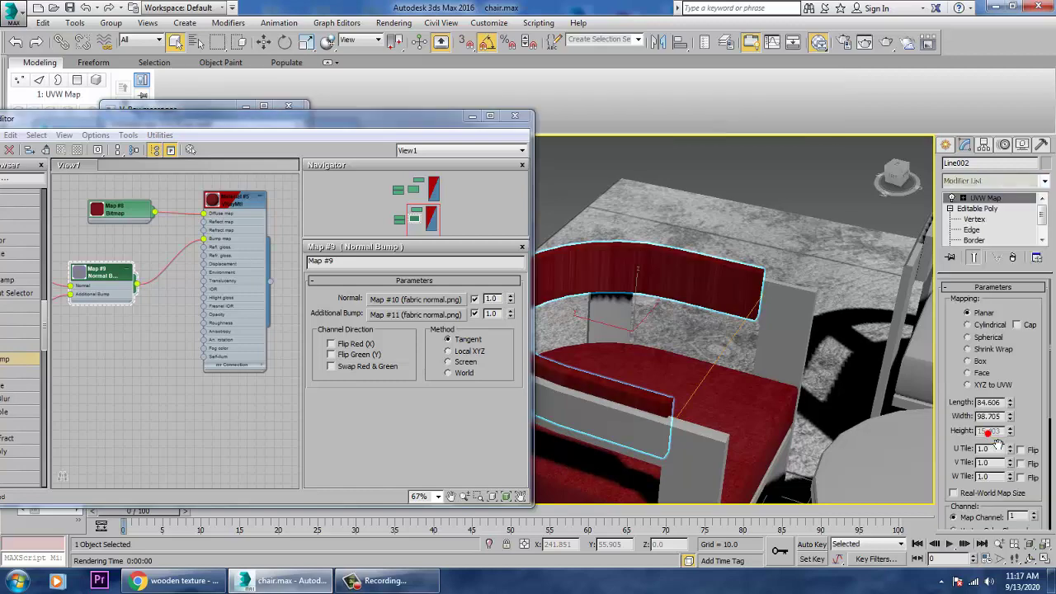
pyautogui.click(977, 361)
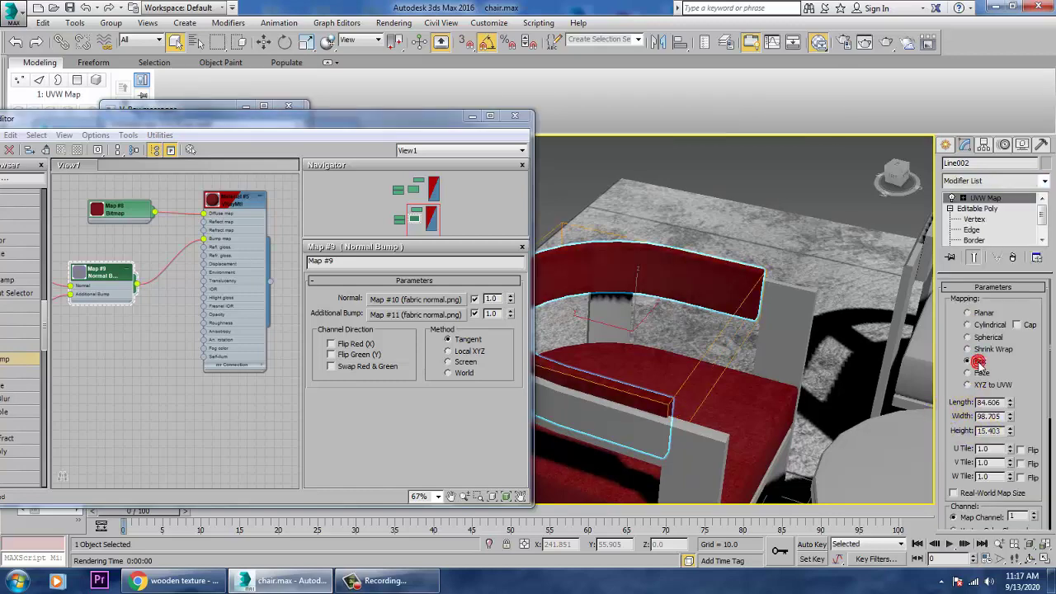
pyautogui.keyDown('alt'); pyautogui.moveTo(808, 330); pyautogui.dragTo(714, 308, button='middle'); pyautogui.keyUp('alt')
pyautogui.click(678, 448)
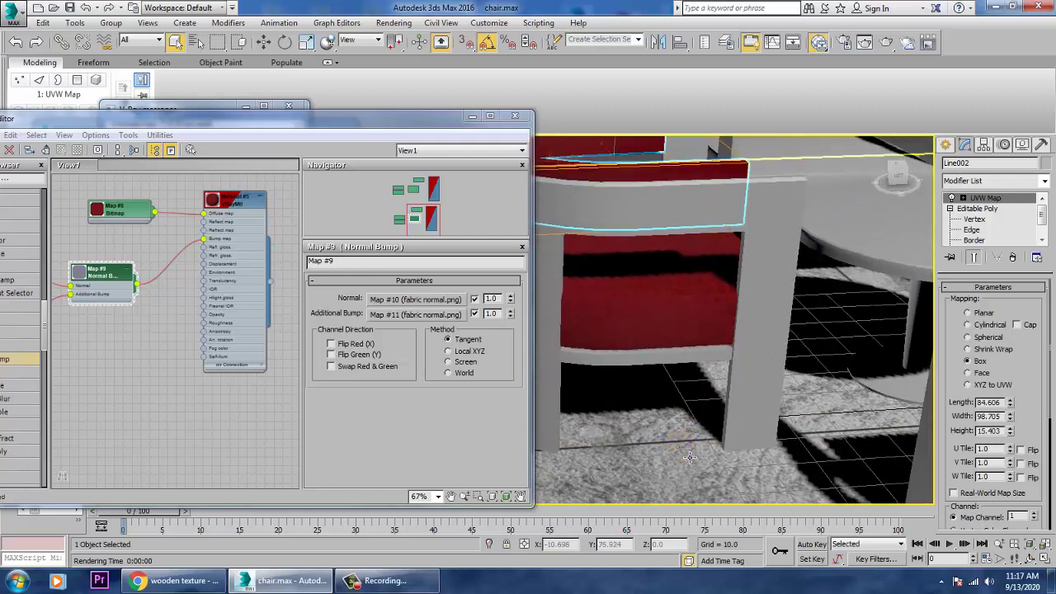
# Set the floor VRayMtl's Reflect colour to grey 57, 57, 57, then select the chair frame.
pyautogui.moveTo(207, 283); pyautogui.dragTo(207, 401, button='middle')
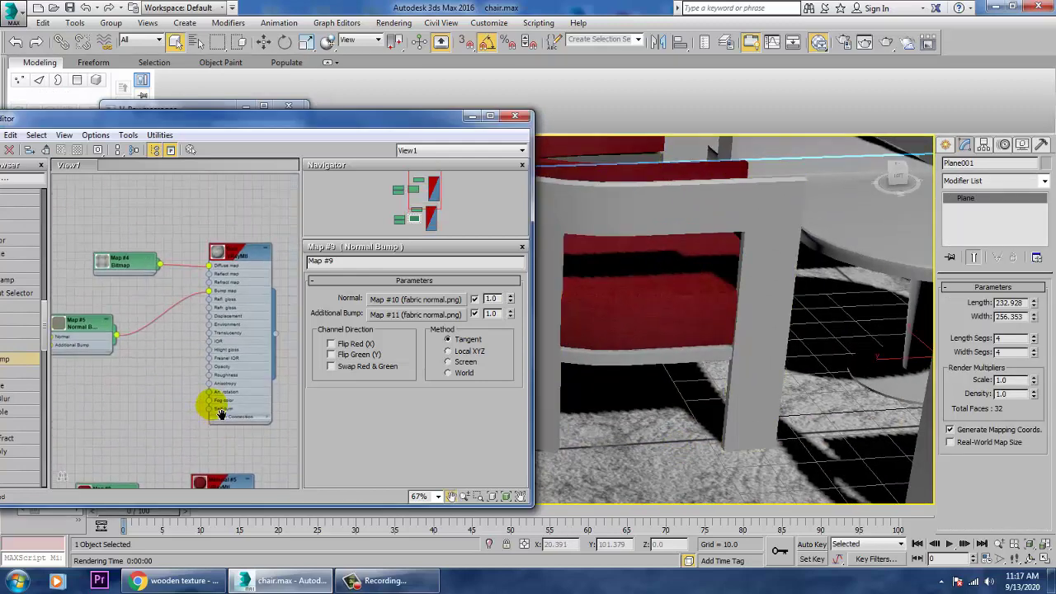
pyautogui.doubleClick(236, 264)
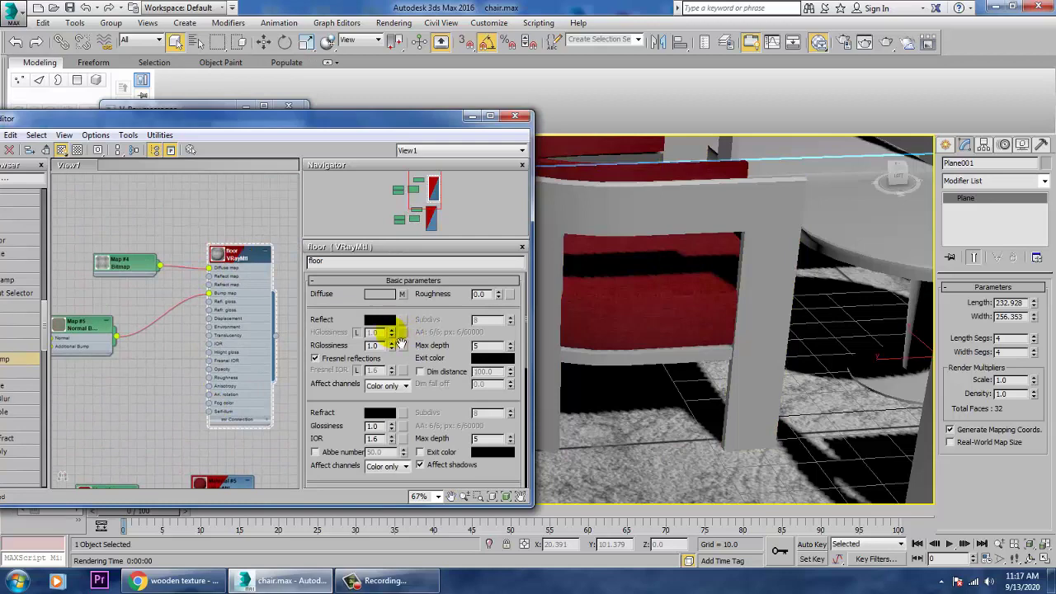
pyautogui.click(381, 322)
pyautogui.moveTo(385, 113); pyautogui.dragTo(393, 118)
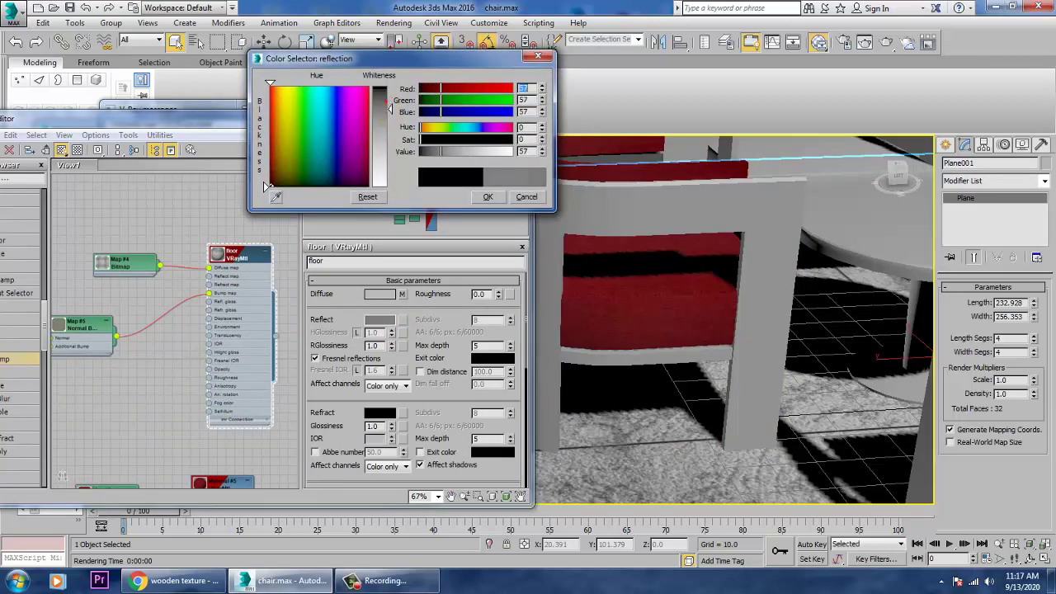
pyautogui.click(489, 197)
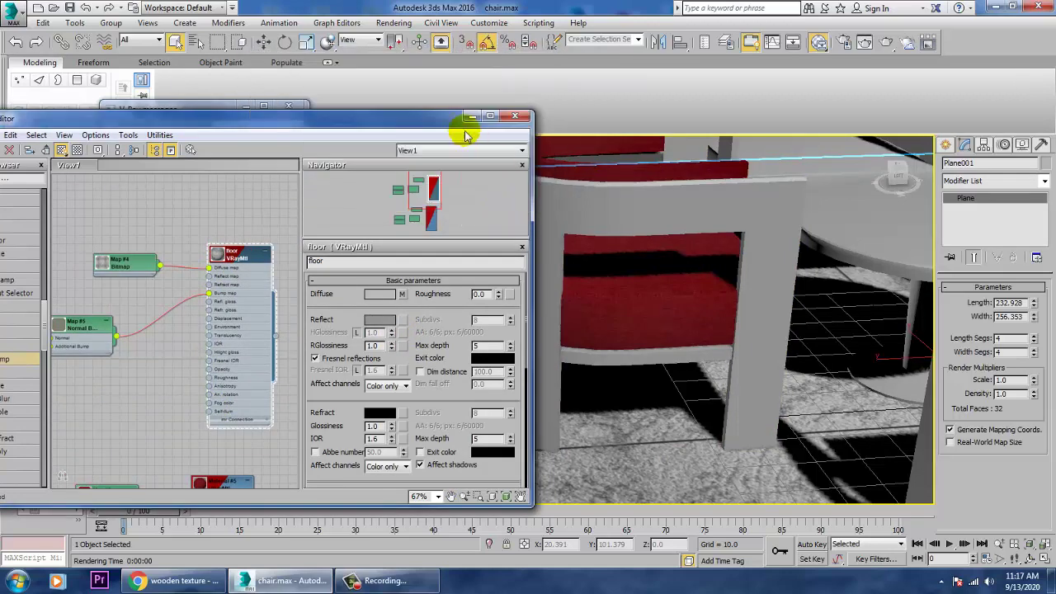
pyautogui.click(471, 117)
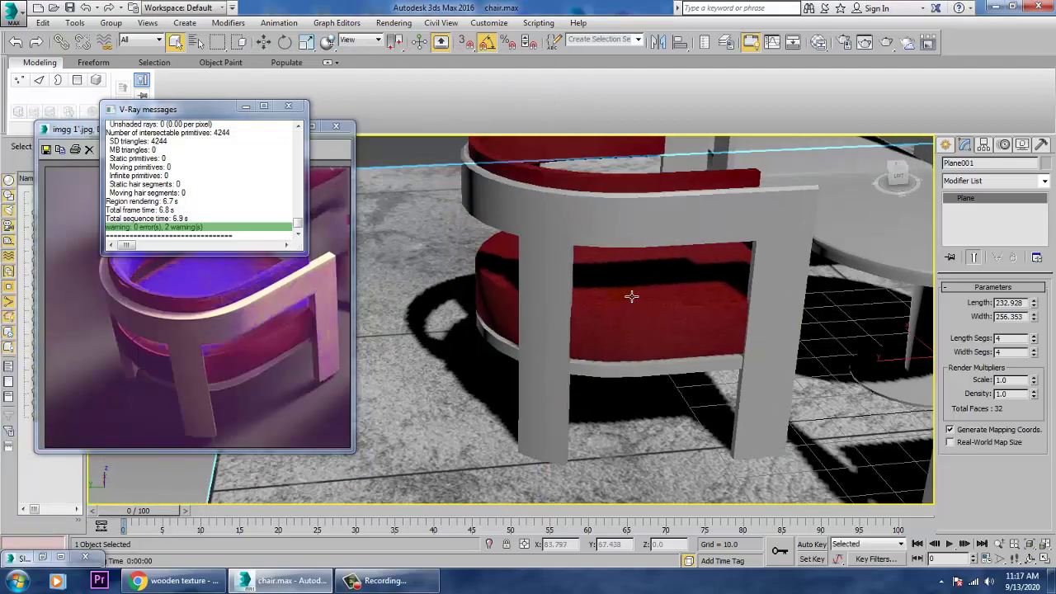
pyautogui.click(782, 266)
# Reopen the material editor and add a new VRayMtl, Material #6, for the chair frame.
pyautogui.moveTo(780, 266)
pyautogui.keyDown('alt'); pyautogui.mouseDown(button='middle')
pyautogui.moveTo(684, 308)
pyautogui.moveTo(863, 293)
pyautogui.mouseUp(button='middle'); pyautogui.keyUp('alt')
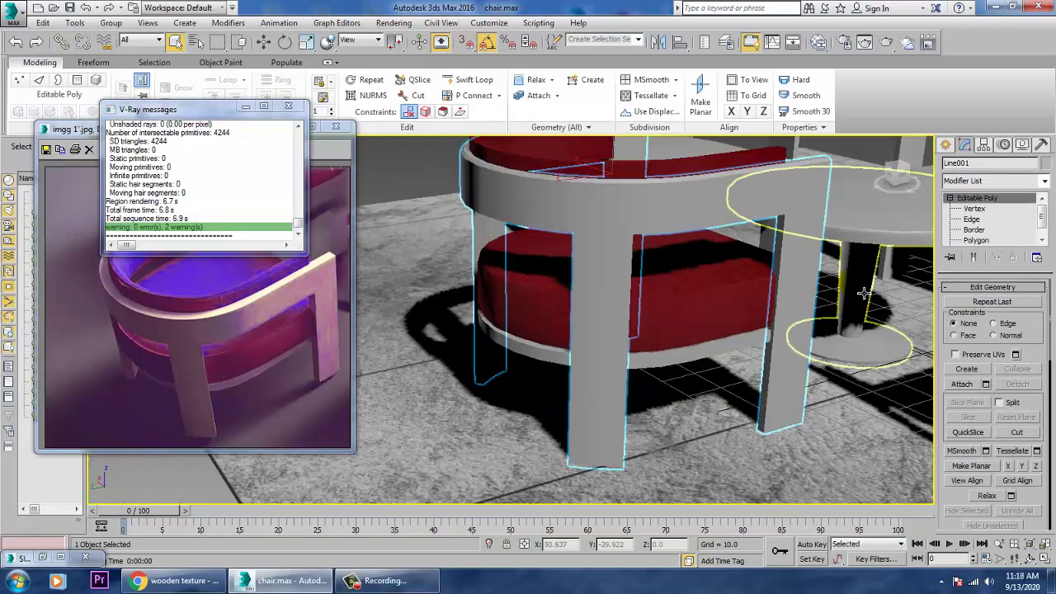
pyautogui.press('m')
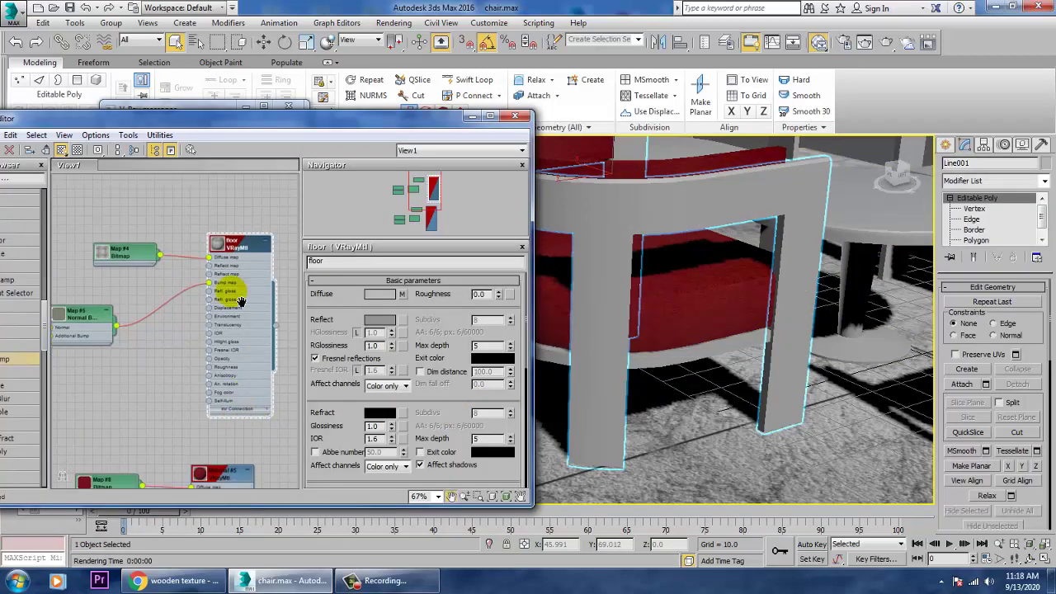
pyautogui.moveTo(235, 287); pyautogui.dragTo(202, 330, button='middle')
pyautogui.doubleClick(223, 313)
pyautogui.write('fabric')
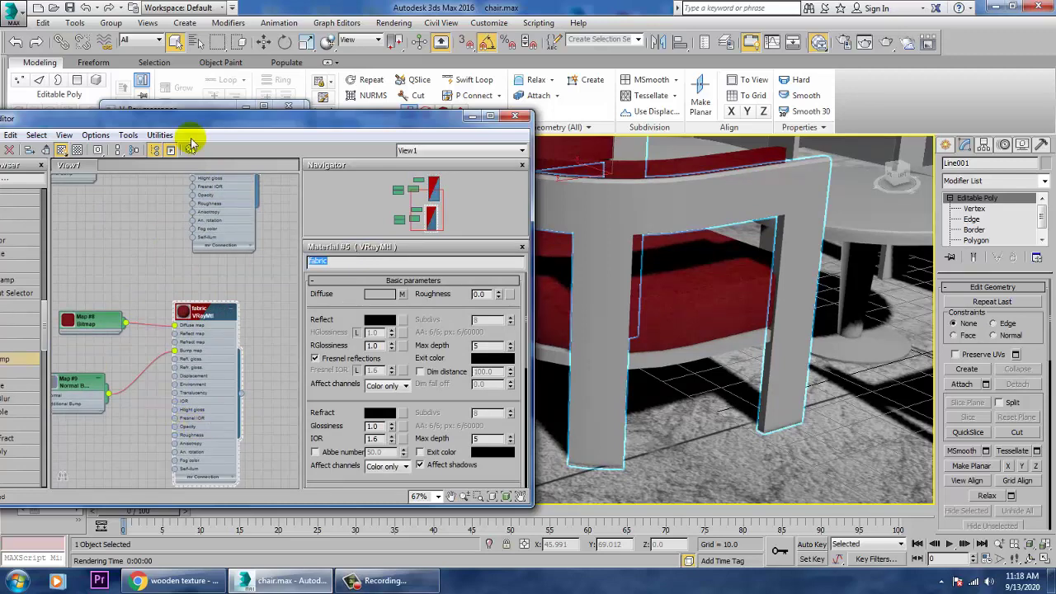
pyautogui.moveTo(194, 122); pyautogui.dragTo(198, 116)
pyautogui.moveTo(211, 338)
pyautogui.mouseDown(button='middle')
pyautogui.moveTo(217, 193)
pyautogui.moveTo(283, 278)
pyautogui.moveTo(297, 376)
pyautogui.moveTo(266, 241)
pyautogui.mouseUp(button='middle')
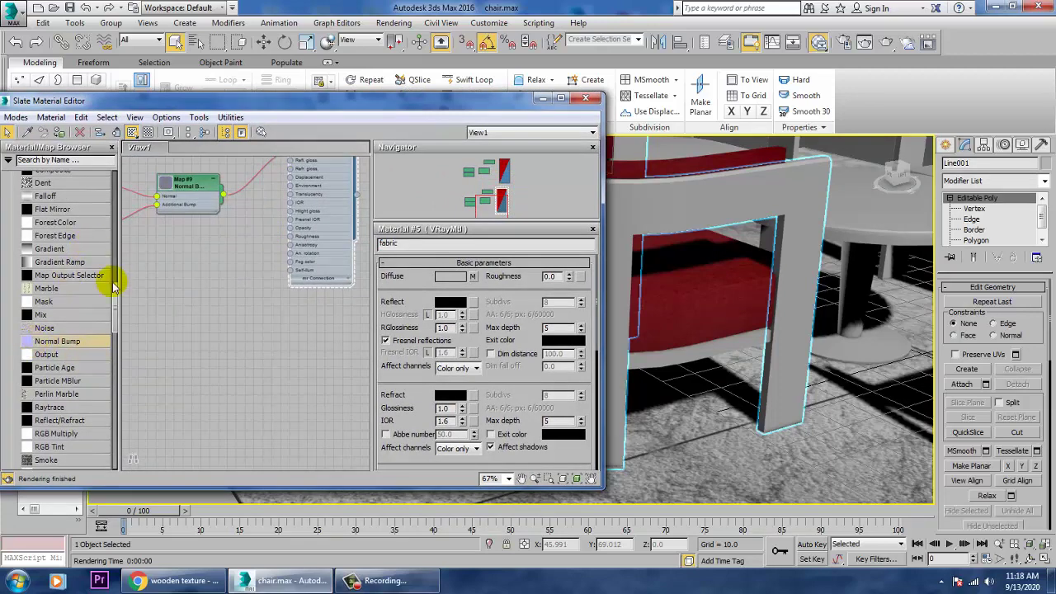
pyautogui.scroll(5, 116, 299)
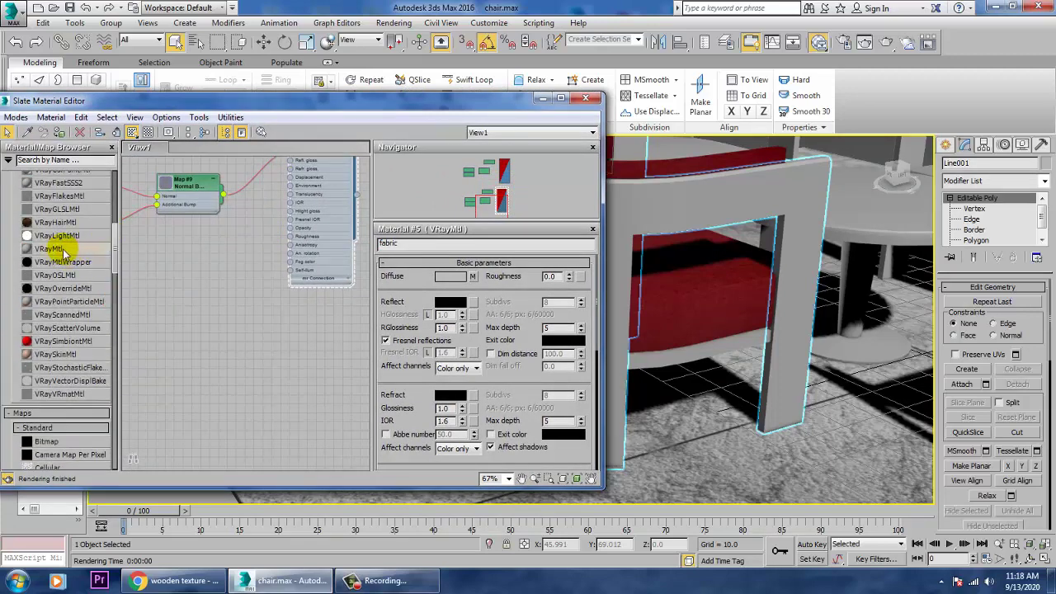
pyautogui.moveTo(240, 308); pyautogui.dragTo(240, 306)
pyautogui.doubleClick(239, 298)
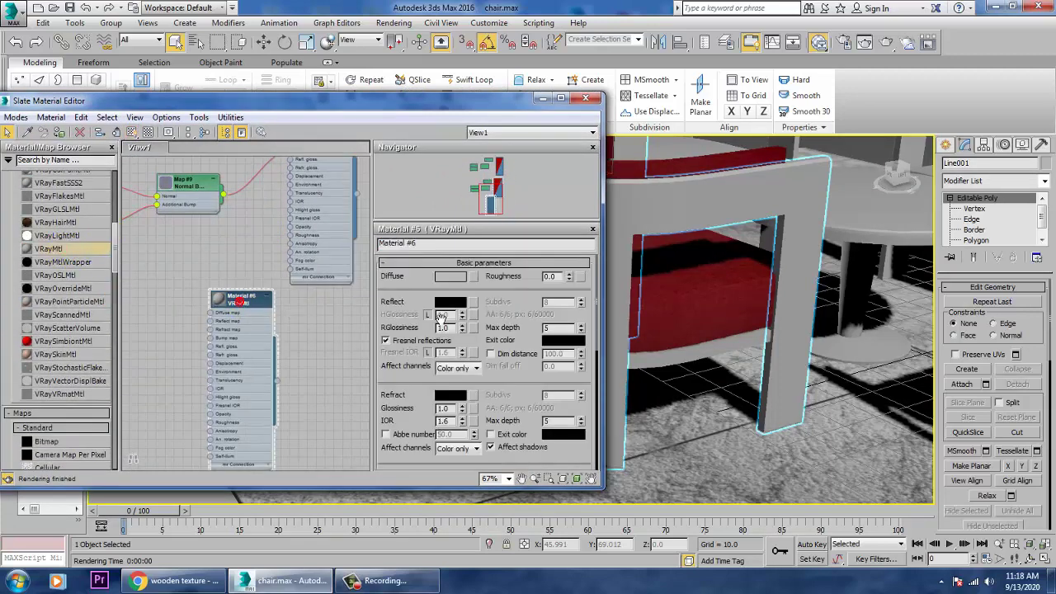
# Load wooden-texture-pack-3d-model.jpg as the diffuse bitmap and show it in the viewport.
pyautogui.click(474, 278)
pyautogui.doubleClick(424, 140)
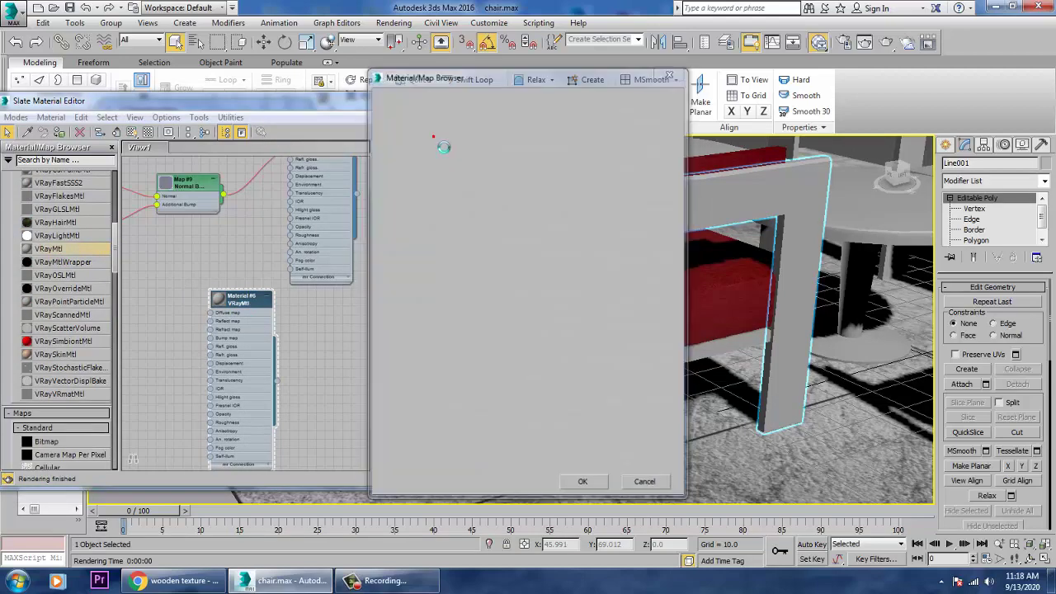
pyautogui.click(390, 113)
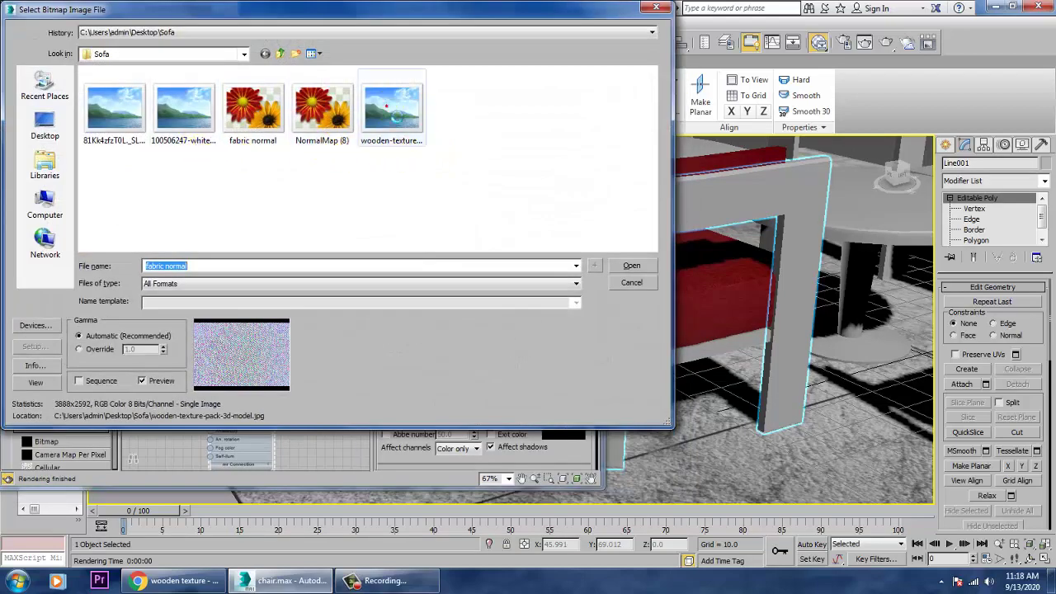
pyautogui.doubleClick(389, 113)
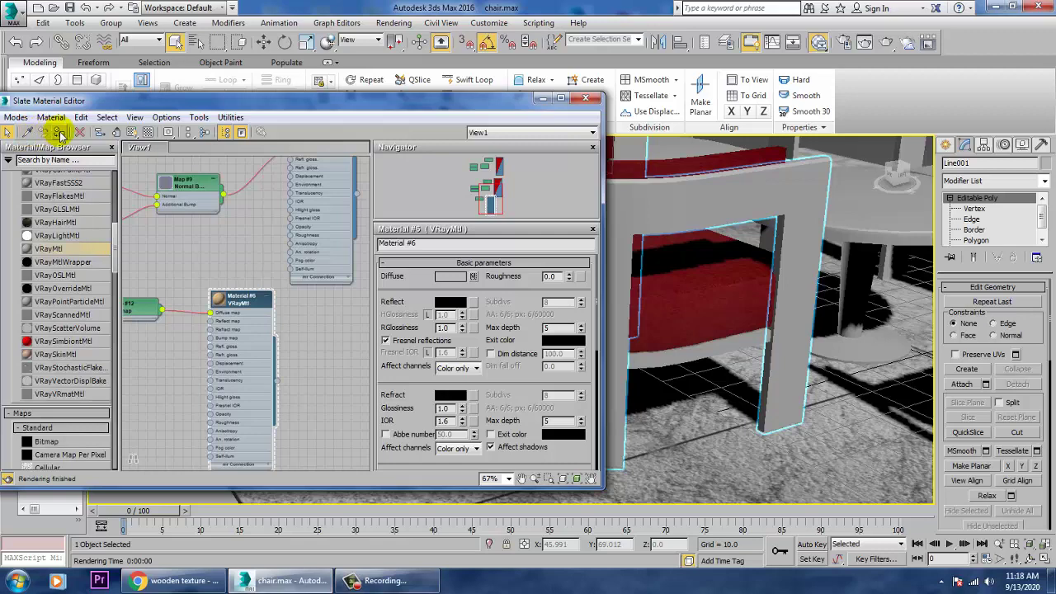
pyautogui.click(132, 132)
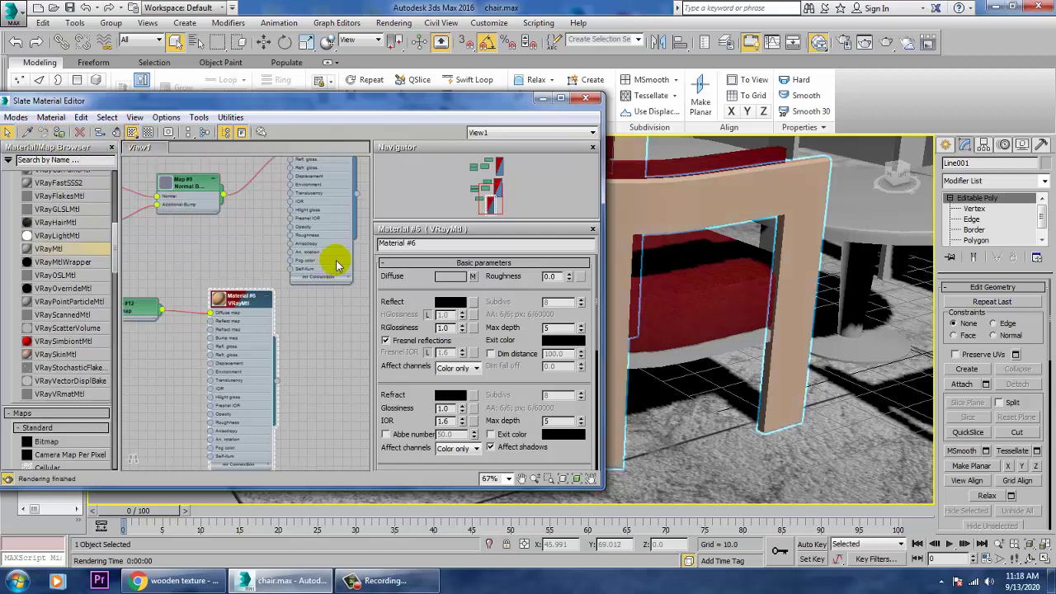
# Set Material #6's Reflect colour to mid grey 74.
pyautogui.click(450, 301)
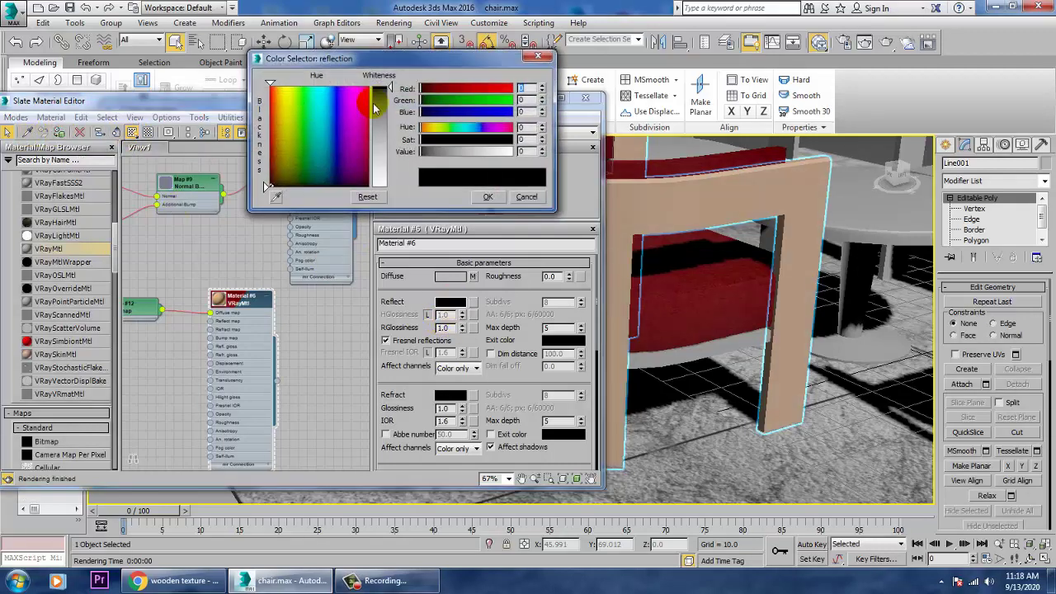
pyautogui.moveTo(381, 86); pyautogui.dragTo(384, 95)
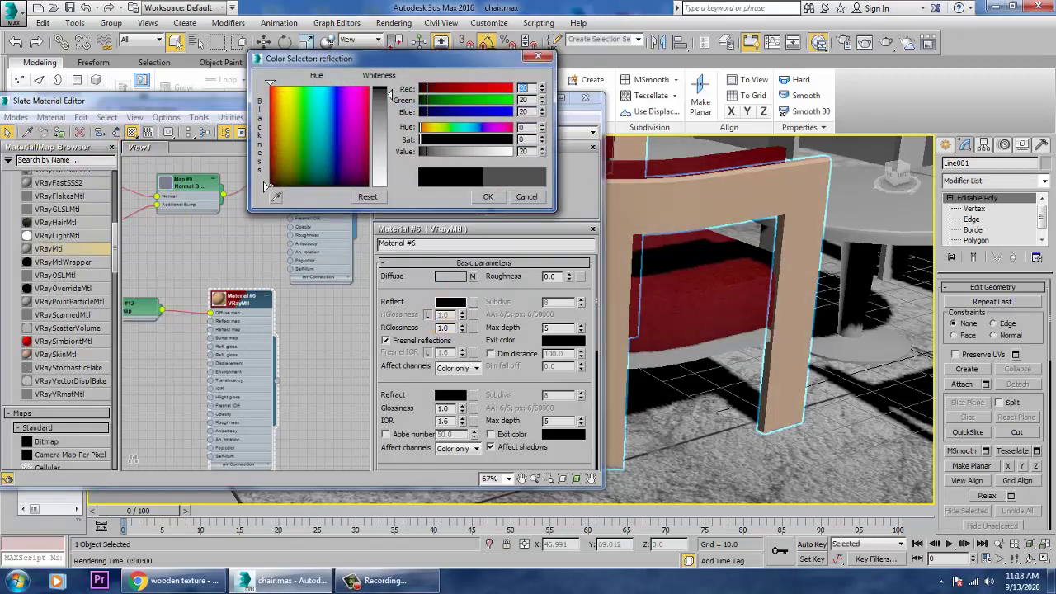
pyautogui.click(488, 197)
pyautogui.click(1015, 183)
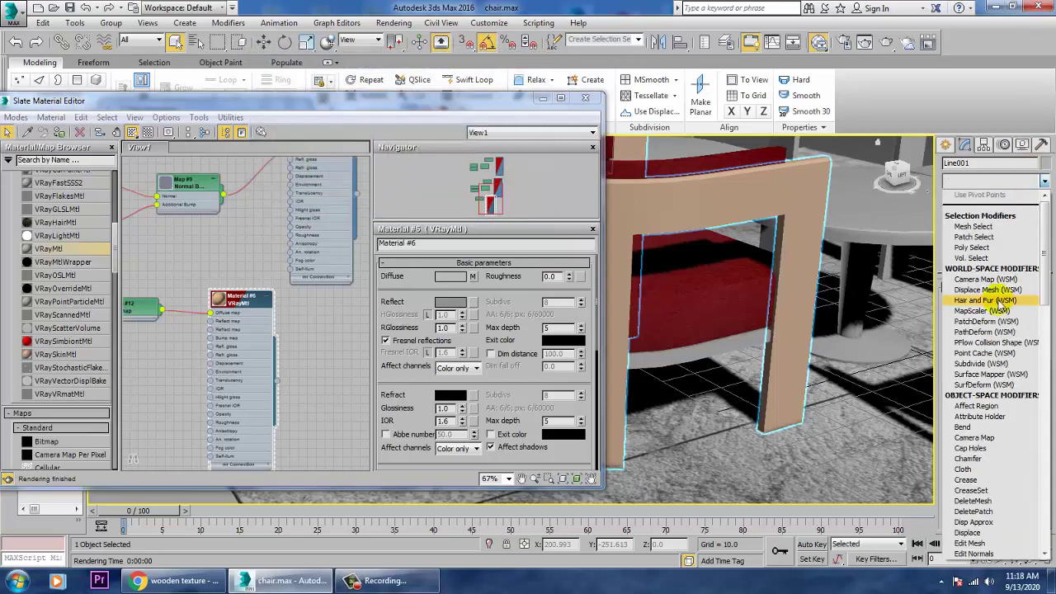
# Add a UVW Map modifier with Box mapping to the chair frame Line001.
pyautogui.scroll(-10, 1002, 307)
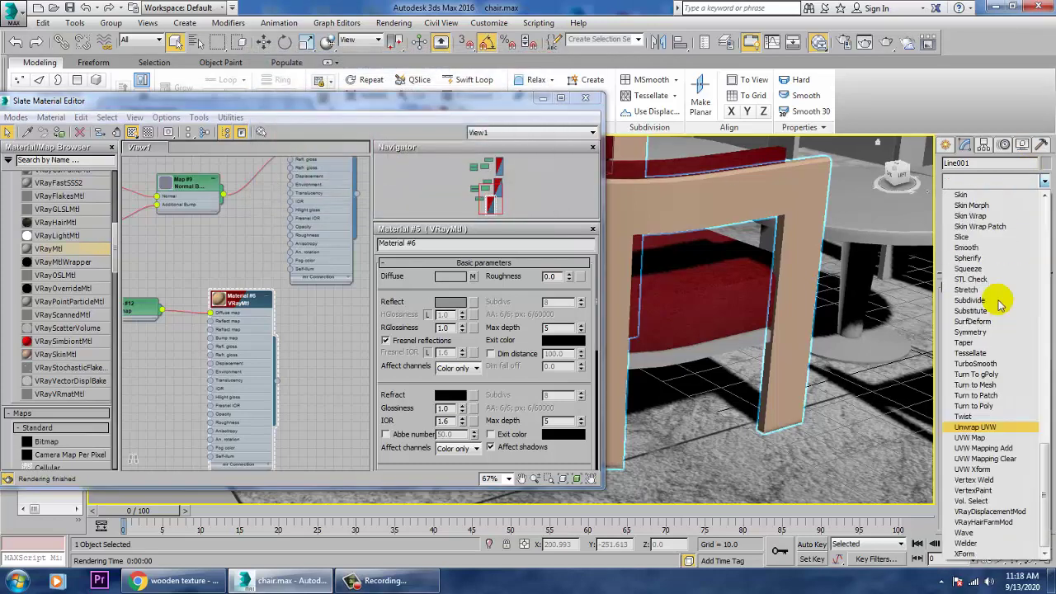
pyautogui.click(997, 443)
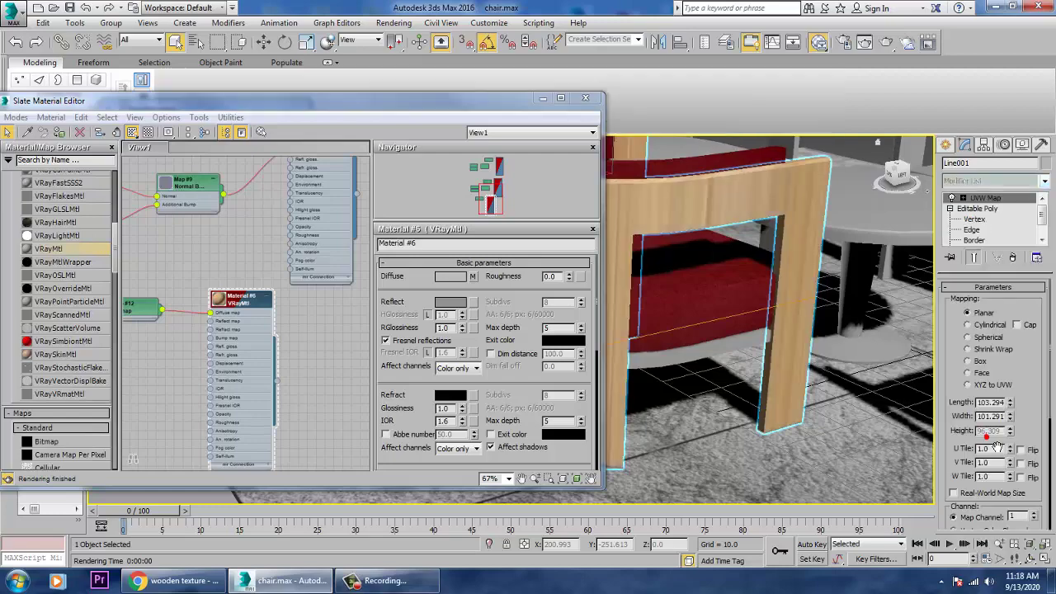
pyautogui.click(969, 361)
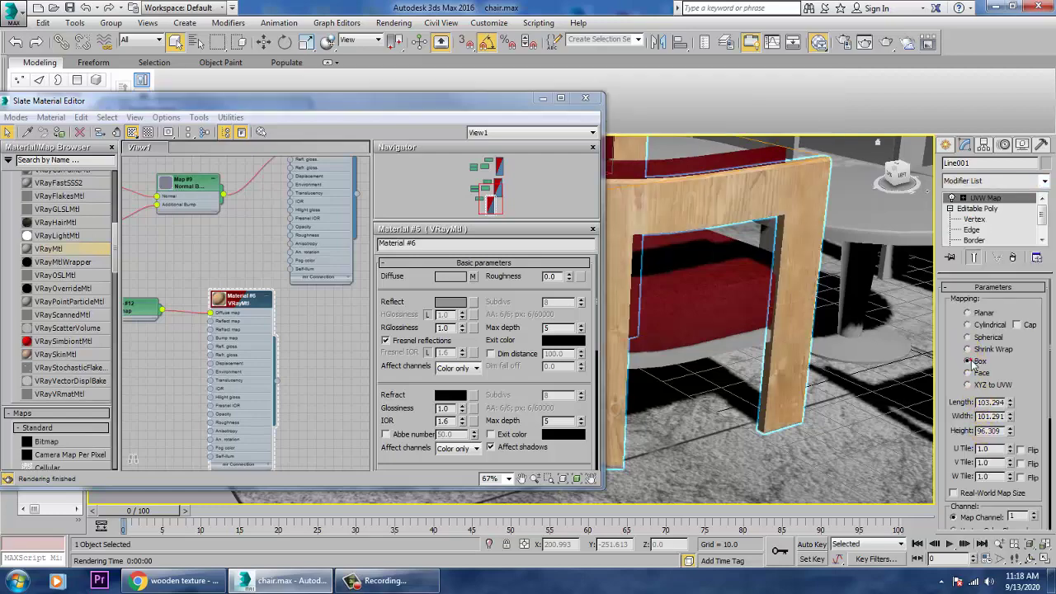
pyautogui.click(541, 99)
# Orbit around the chair to inspect the wood grain, then select the ring under the seat.
pyautogui.keyDown('alt'); pyautogui.moveTo(627, 346); pyautogui.dragTo(670, 373, button='middle'); pyautogui.keyUp('alt')
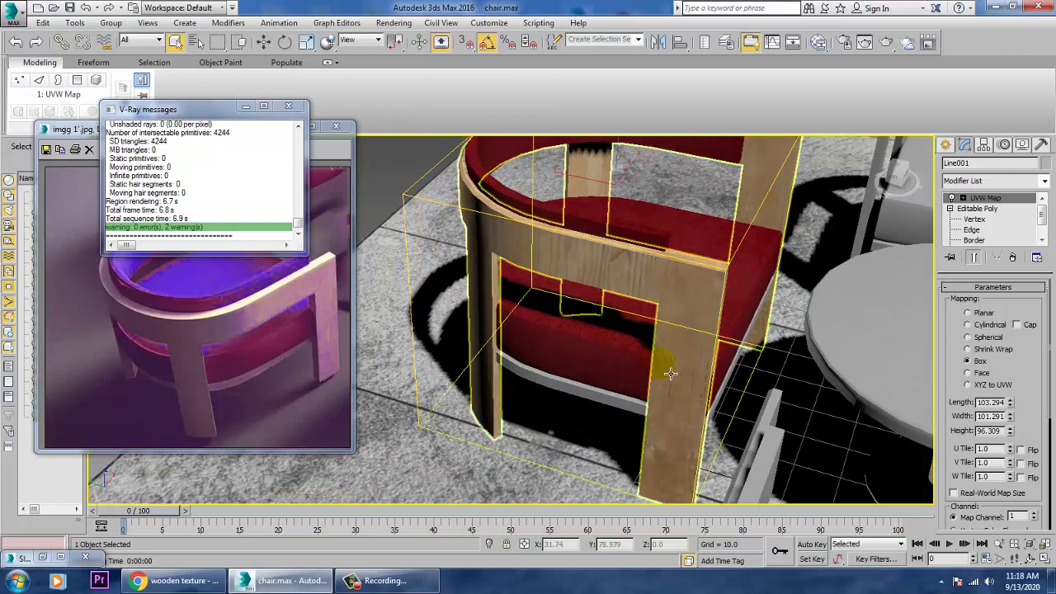
pyautogui.moveTo(764, 353)
pyautogui.keyDown('alt'); pyautogui.mouseDown(button='middle')
pyautogui.moveTo(742, 346)
pyautogui.moveTo(735, 358)
pyautogui.moveTo(778, 332)
pyautogui.moveTo(634, 388)
pyautogui.mouseUp(button='middle'); pyautogui.keyUp('alt')
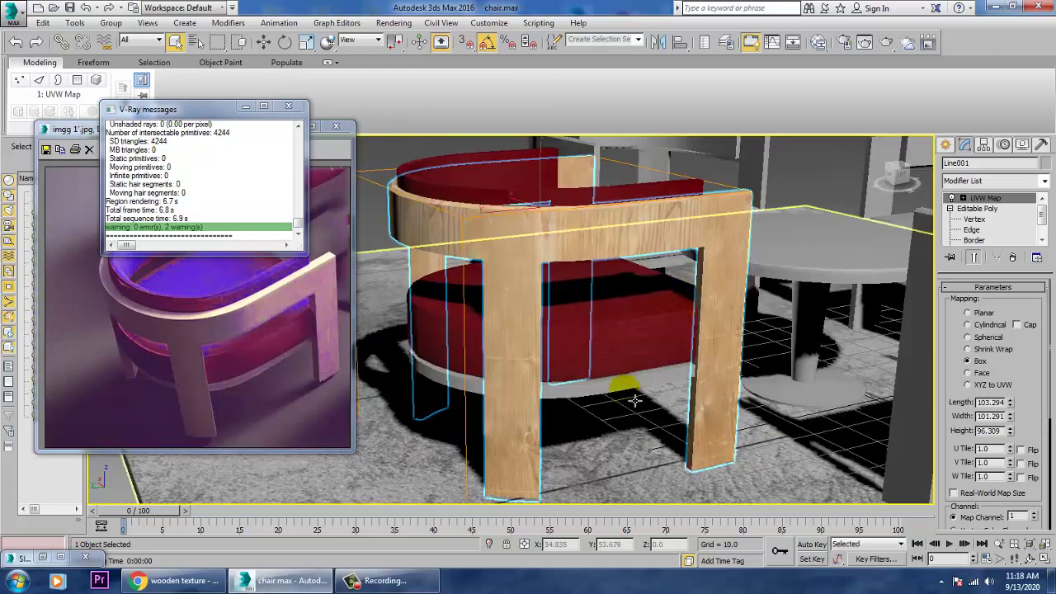
pyautogui.click(634, 389)
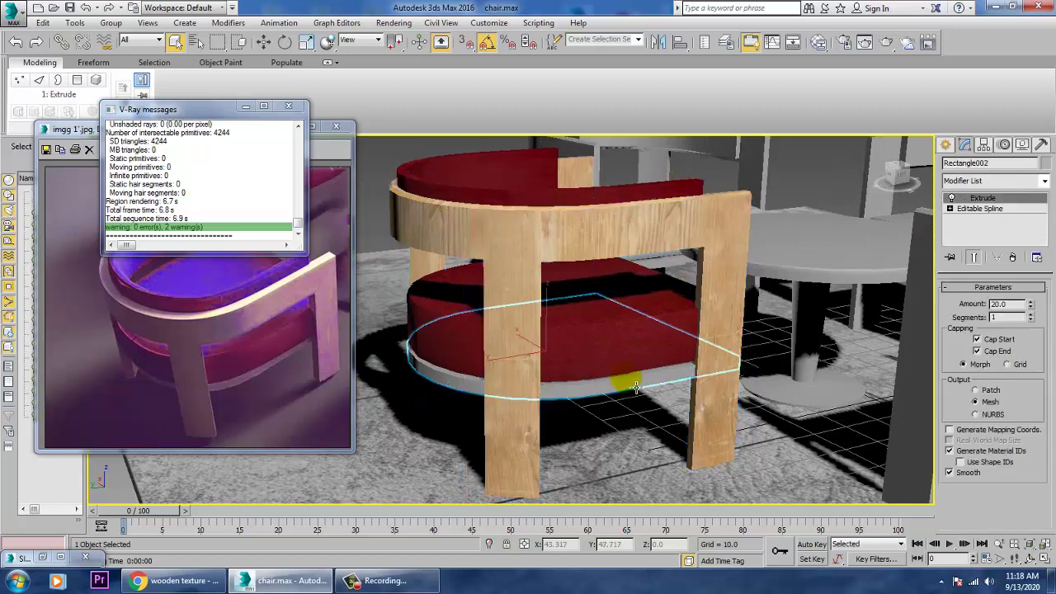
# Name the material 'wood' and give the ring Rectangle002 a Box UVW Map with height 41.2.
pyautogui.press('m')
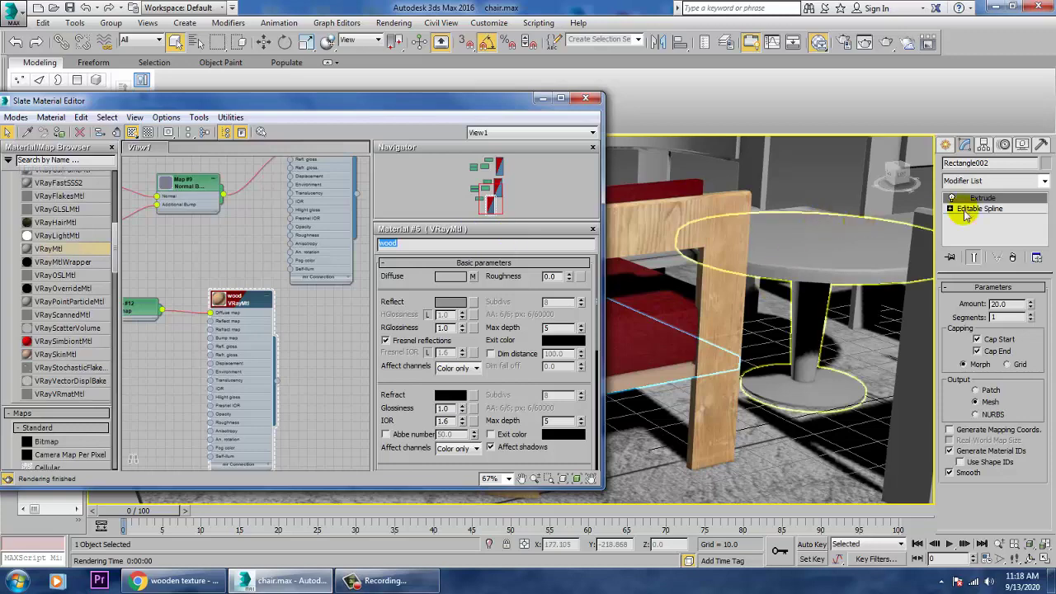
pyautogui.click(994, 180)
pyautogui.press('u')
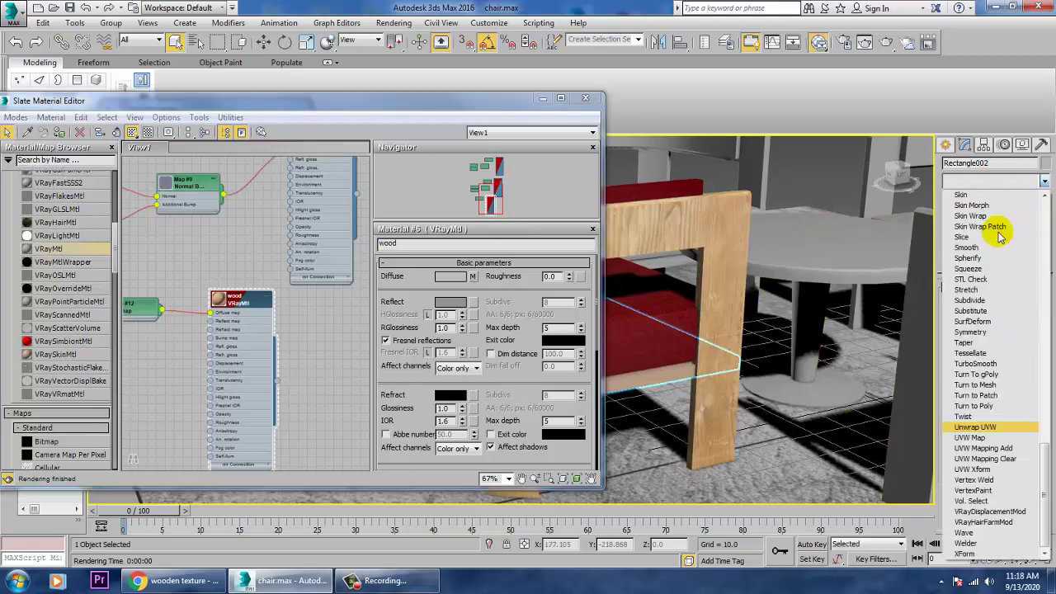
pyautogui.click(975, 438)
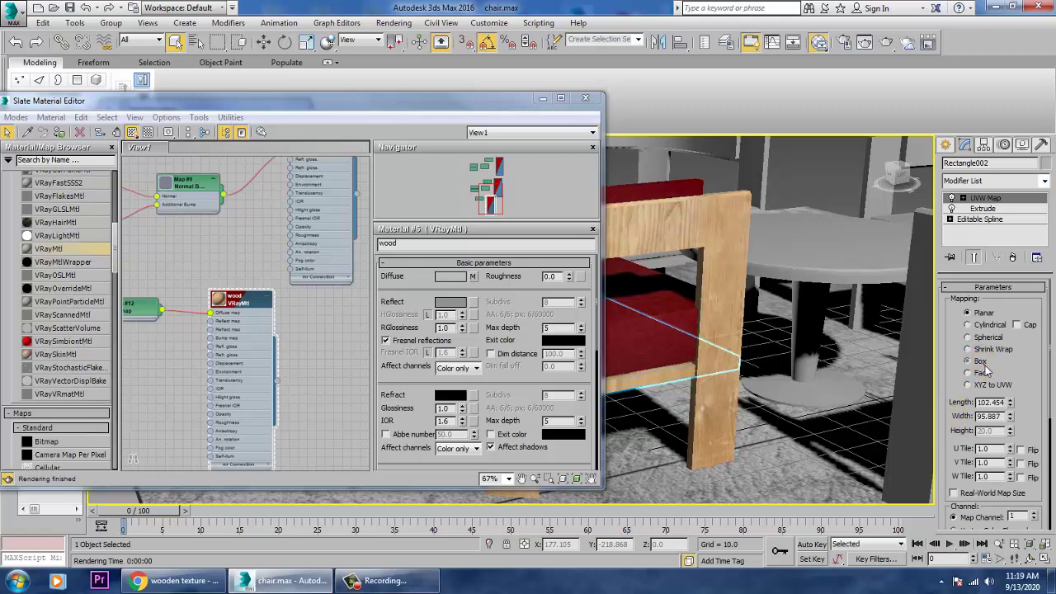
pyautogui.click(542, 98)
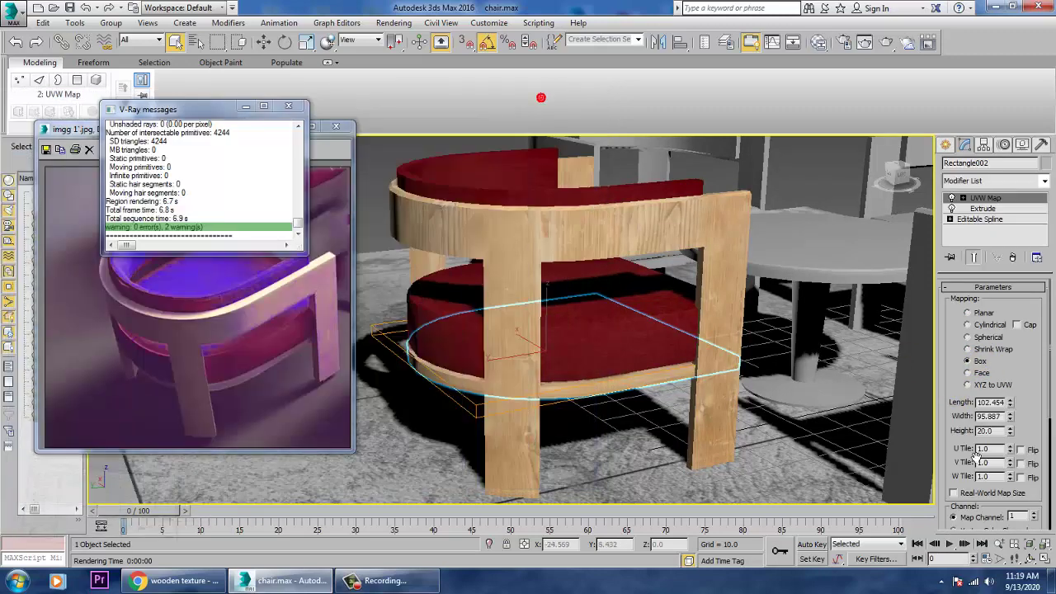
pyautogui.click(990, 431)
pyautogui.moveTo(1012, 432); pyautogui.dragTo(1015, 373)
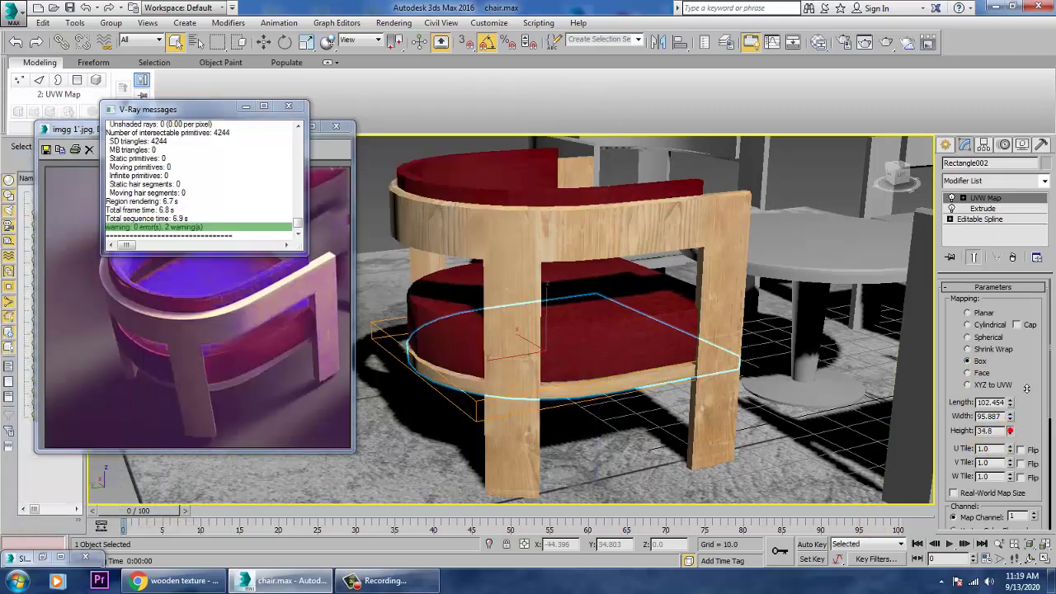
# Zoom out to view the table and other chairs, and select the grey chair at back right.
pyautogui.scroll(-5, 839, 330)
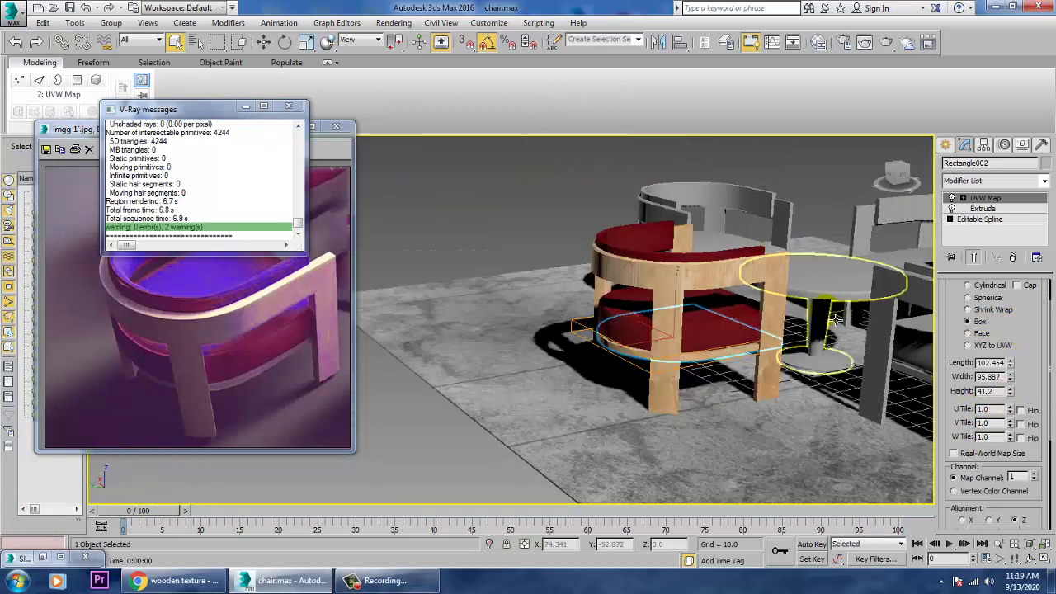
pyautogui.keyDown('alt'); pyautogui.moveTo(839, 330); pyautogui.dragTo(638, 384, button='middle'); pyautogui.keyUp('alt')
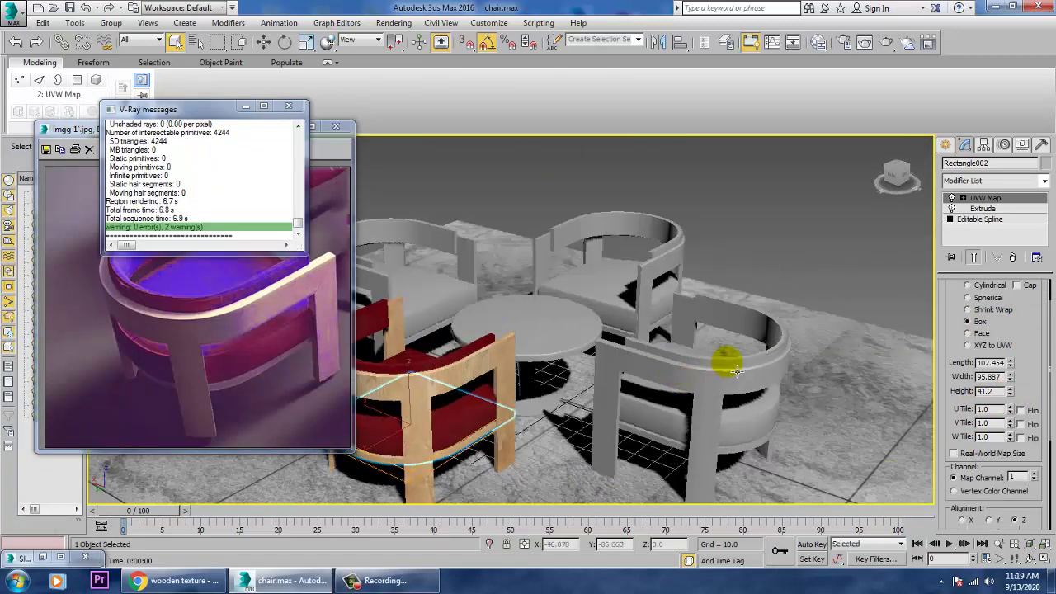
pyautogui.click(618, 255)
pyautogui.scroll(-5, 681, 274)
pyautogui.scroll(-3, 681, 274)
# Switch to Select and Move and select all twelve parts of the three grey chairs.
pyautogui.keyDown('alt'); pyautogui.moveTo(681, 274); pyautogui.dragTo(662, 273, button='middle'); pyautogui.keyUp('alt')
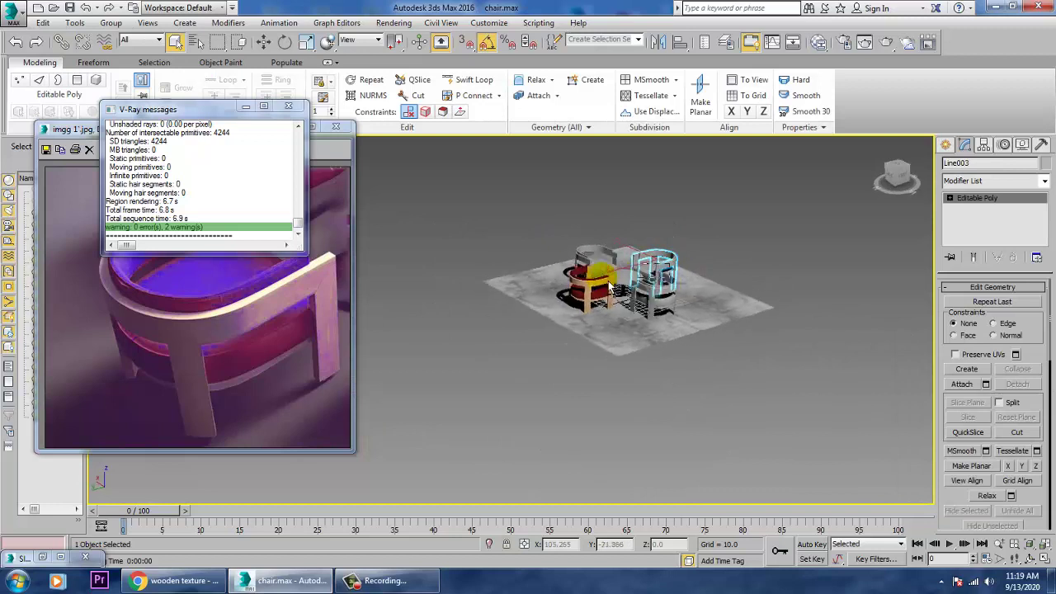
pyautogui.press('w')
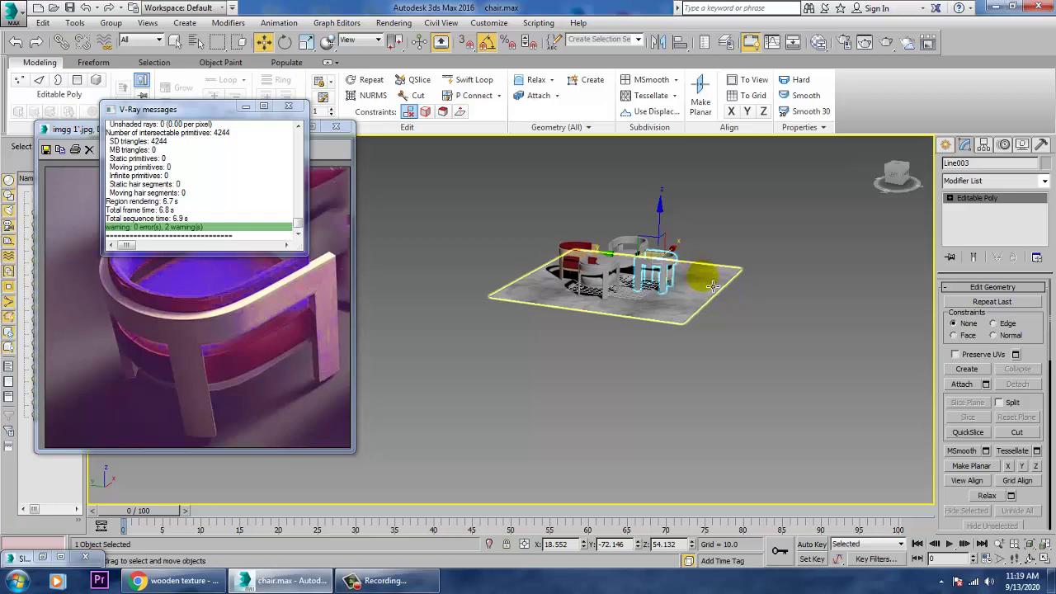
pyautogui.scroll(3, 713, 286)
pyautogui.scroll(3, 707, 295)
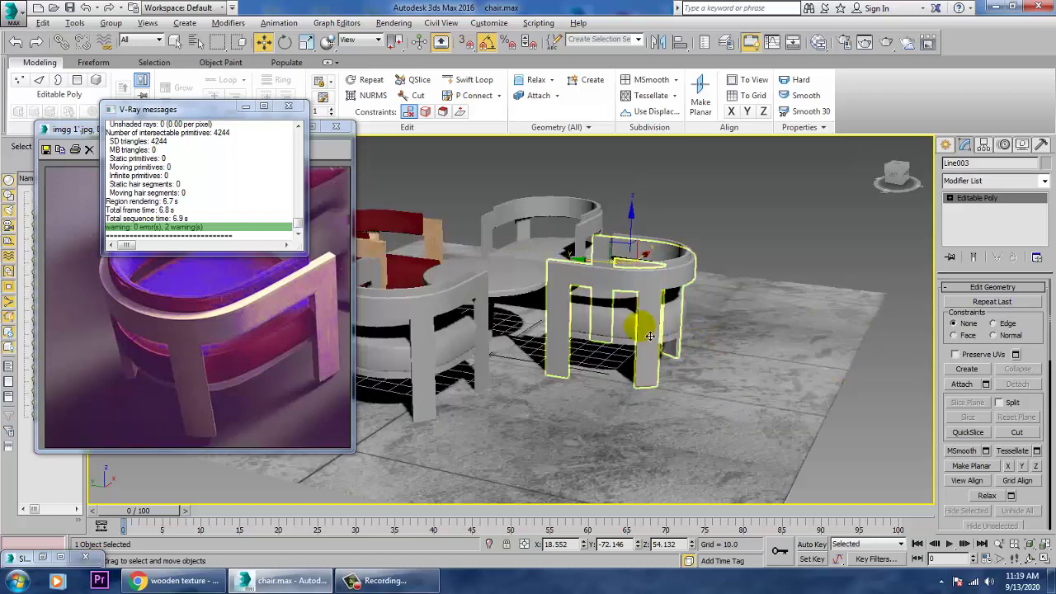
pyautogui.moveTo(650, 335)
pyautogui.keyDown('alt'); pyautogui.mouseDown(button='middle')
pyautogui.moveTo(684, 310)
pyautogui.moveTo(719, 306)
pyautogui.mouseUp(button='middle'); pyautogui.keyUp('alt')
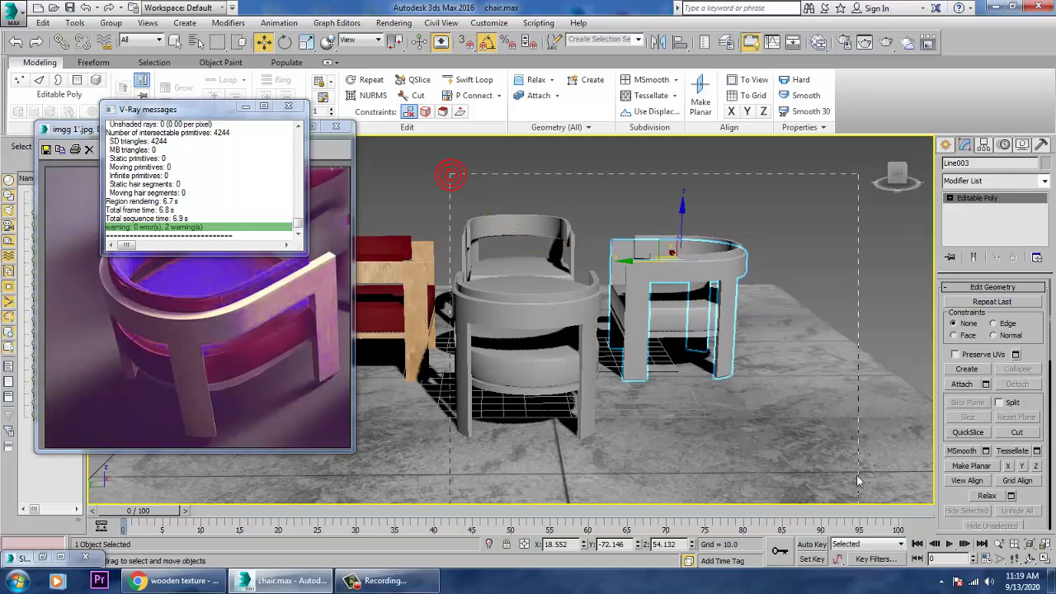
pyautogui.hotkey('ctrl', 'a')
pyautogui.keyDown('alt'); pyautogui.moveTo(902, 474); pyautogui.dragTo(874, 437, button='middle'); pyautogui.keyUp('alt')
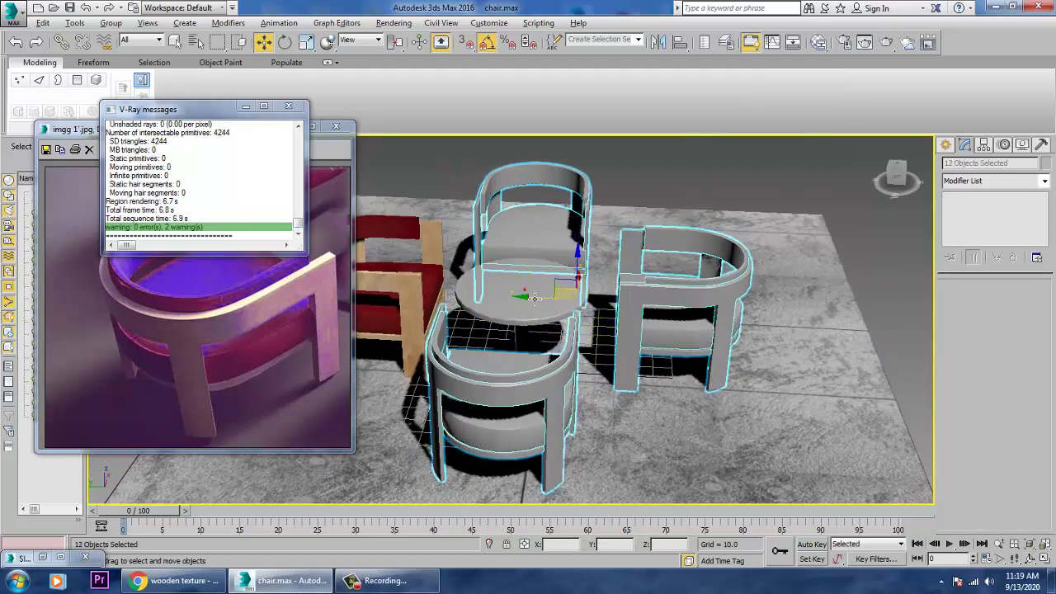
# Delete the three grey chairs and select the red chair's parts, excluding the floor.
pyautogui.press('Delete')
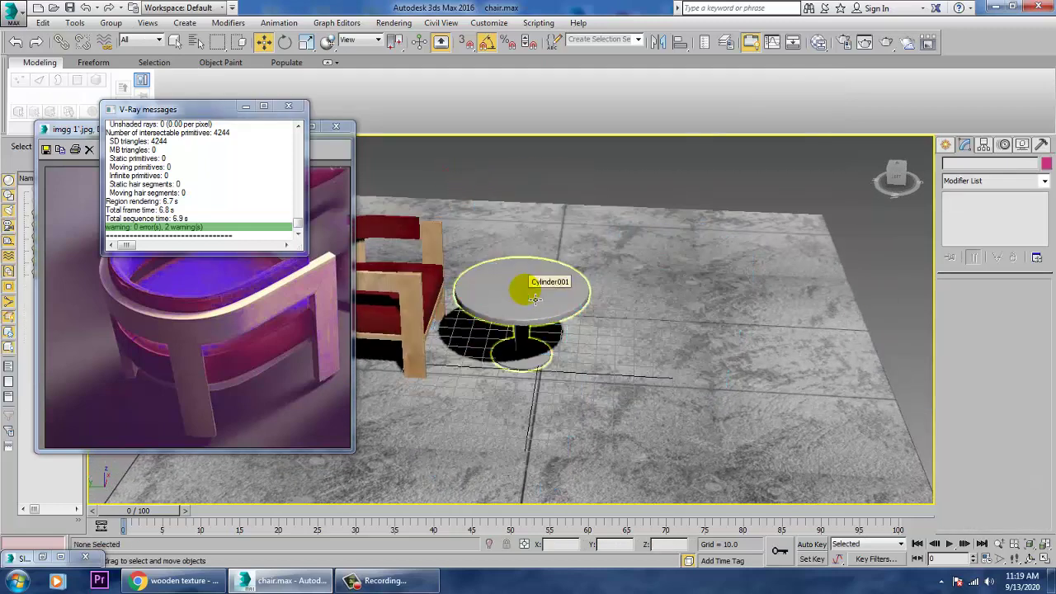
pyautogui.keyDown('alt'); pyautogui.moveTo(499, 288); pyautogui.dragTo(778, 317, button='middle'); pyautogui.keyUp('alt')
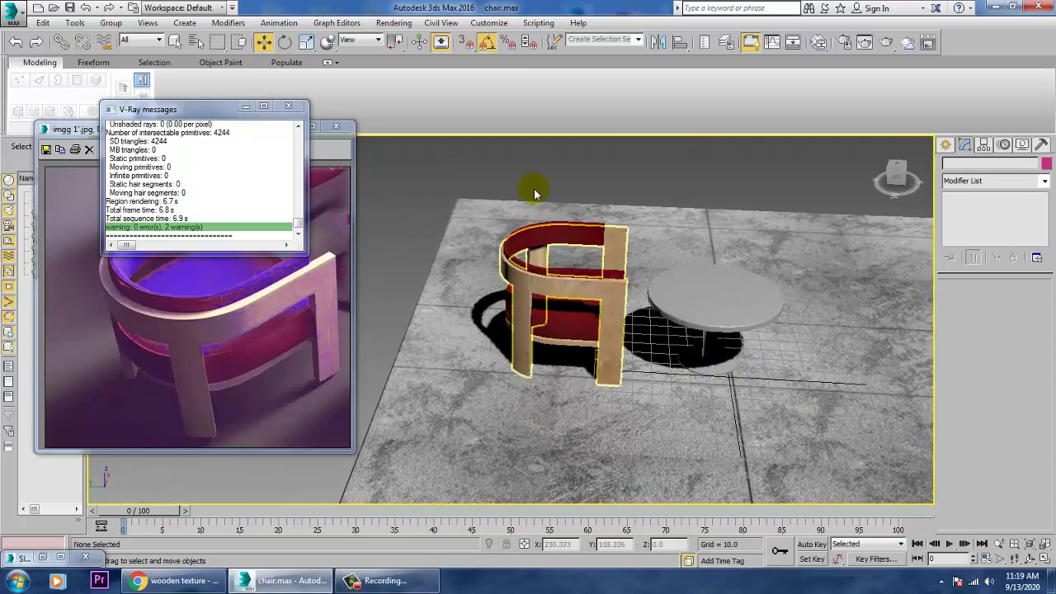
pyautogui.moveTo(535, 221); pyautogui.dragTo(482, 163)
pyautogui.keyDown('alt'); pyautogui.moveTo(699, 177); pyautogui.dragTo(773, 437); pyautogui.keyUp('alt')
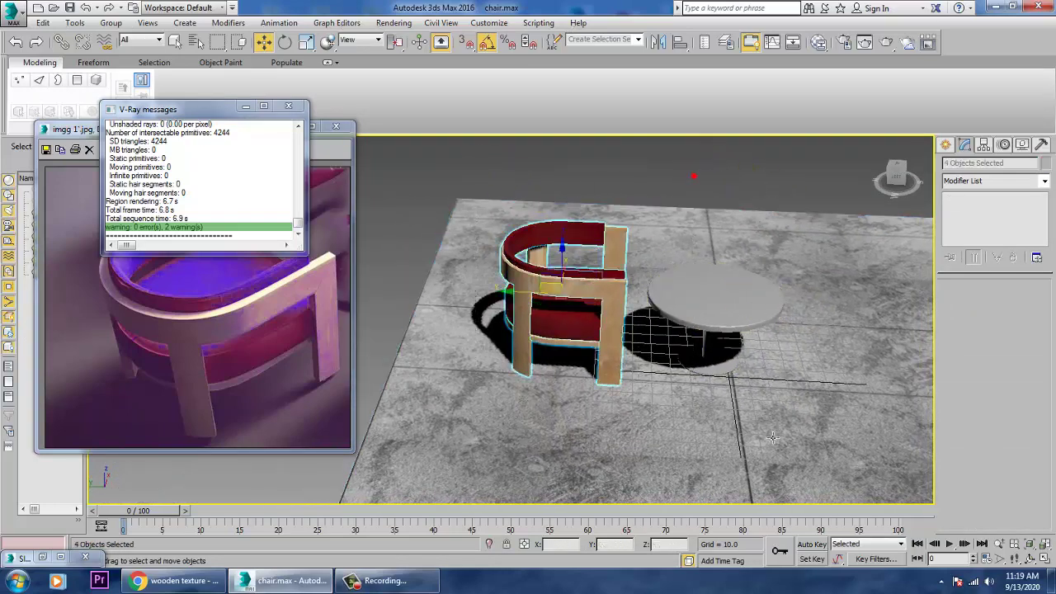
pyautogui.keyDown('alt'); pyautogui.moveTo(614, 274); pyautogui.dragTo(462, 316, button='middle'); pyautogui.keyUp('alt')
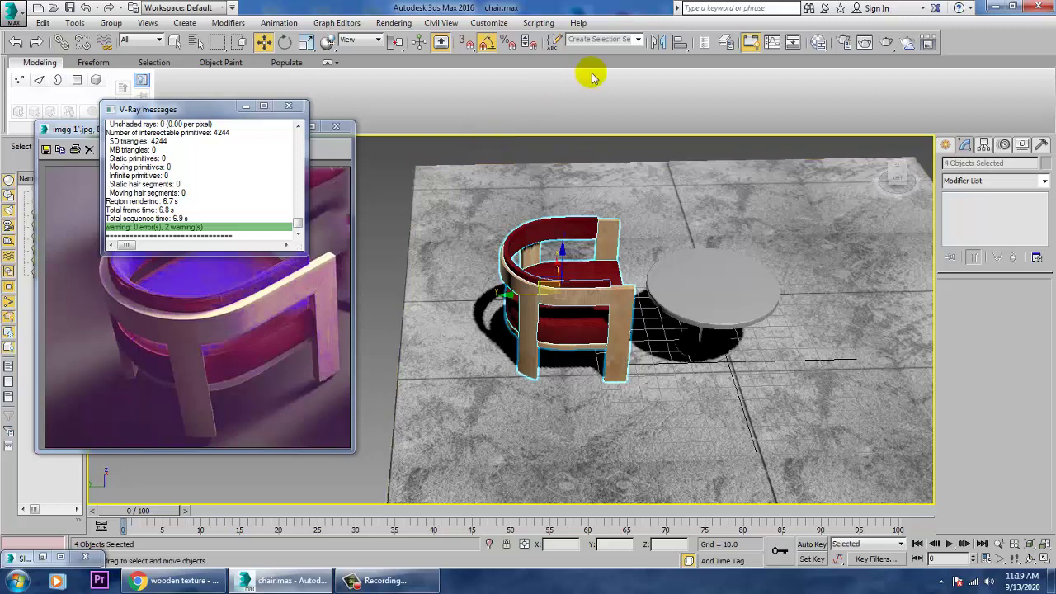
# Mirror a copy of the chair on the Y axis and move it to the table's right side.
pyautogui.click(659, 45)
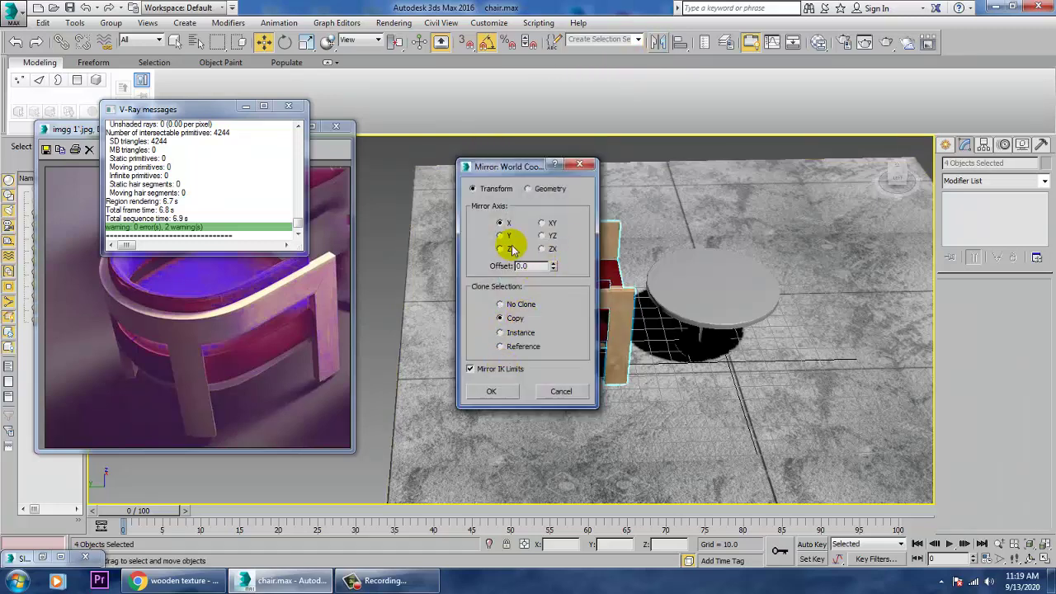
pyautogui.click(511, 237)
pyautogui.click(513, 391)
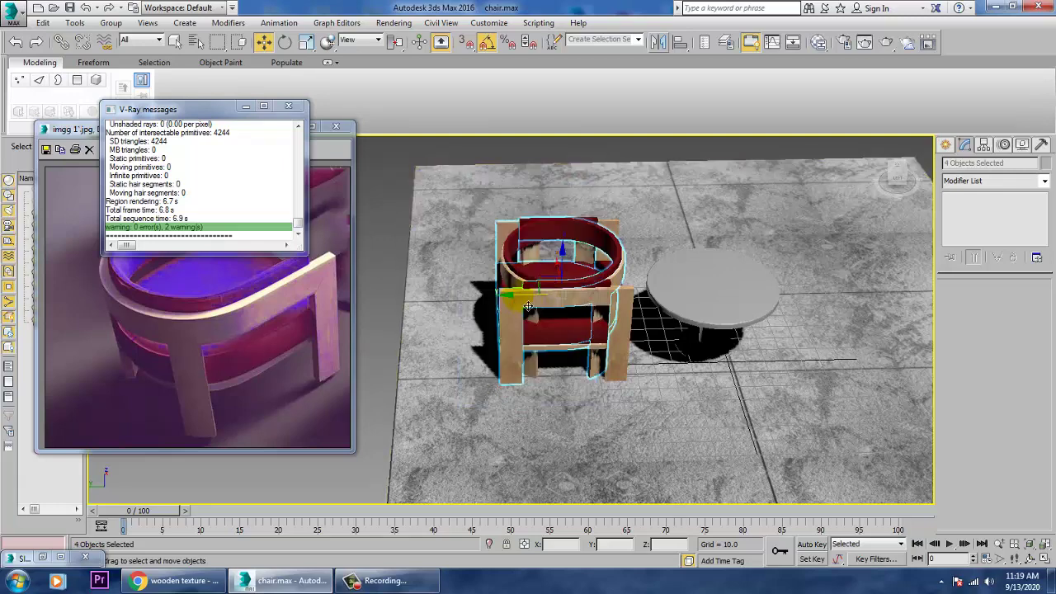
pyautogui.moveTo(548, 307); pyautogui.dragTo(794, 333)
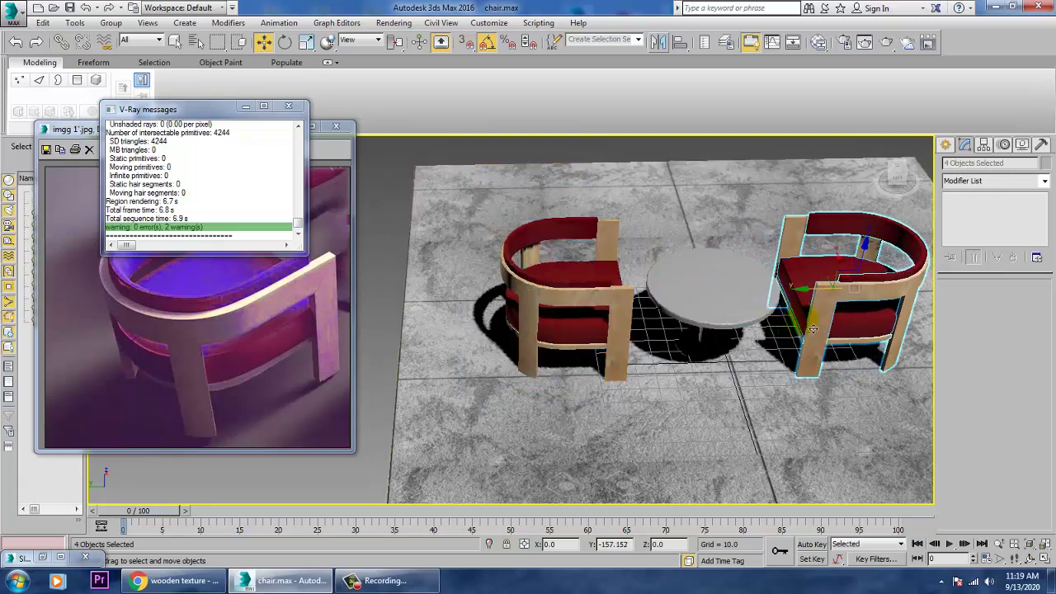
# Clone the chair rotated 90° and move the copy behind the table.
pyautogui.moveTo(679, 312)
pyautogui.keyDown('alt'); pyautogui.mouseDown(button='middle')
pyautogui.moveTo(741, 290)
pyautogui.moveTo(679, 271)
pyautogui.mouseUp(button='middle'); pyautogui.keyUp('alt')
pyautogui.press('e')
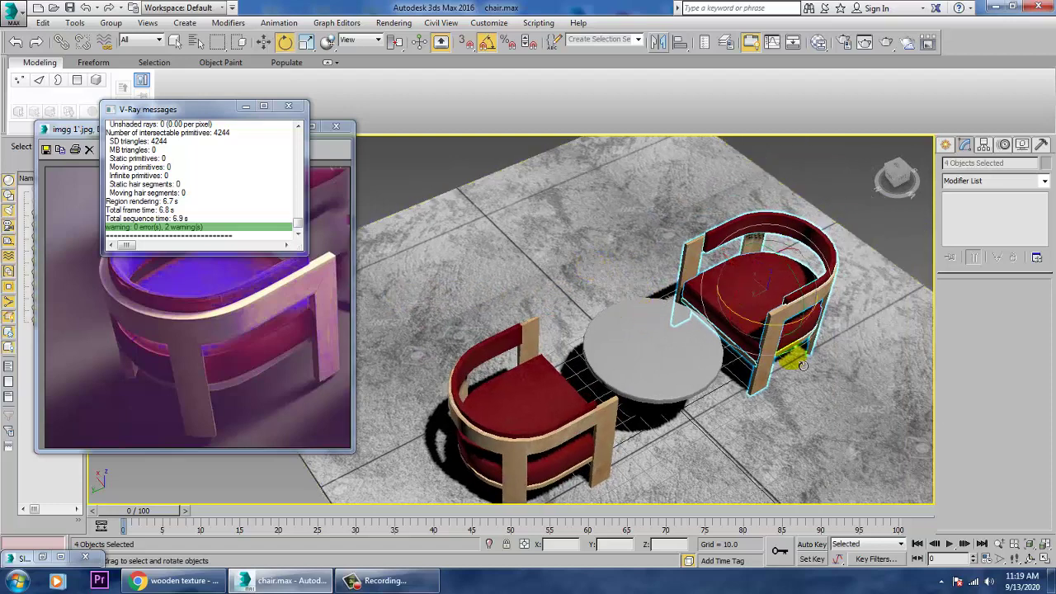
pyautogui.keyDown('shift'); pyautogui.moveTo(784, 335); pyautogui.dragTo(653, 311); pyautogui.keyUp('shift')
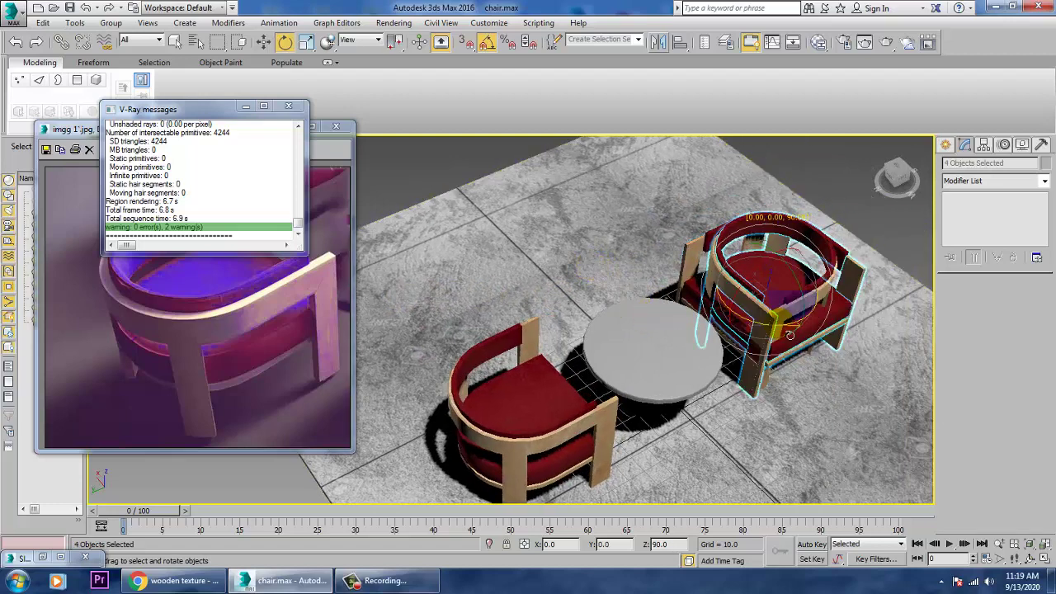
pyautogui.click(529, 346)
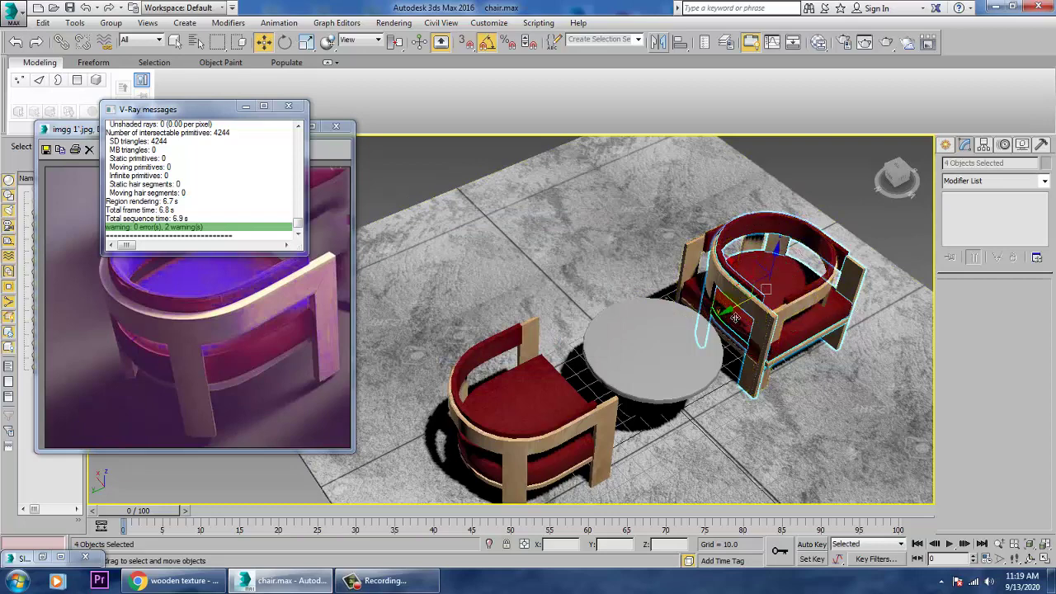
pyautogui.press('w')
pyautogui.moveTo(745, 324)
pyautogui.mouseDown()
pyautogui.moveTo(634, 325)
pyautogui.moveTo(510, 246)
pyautogui.mouseUp()
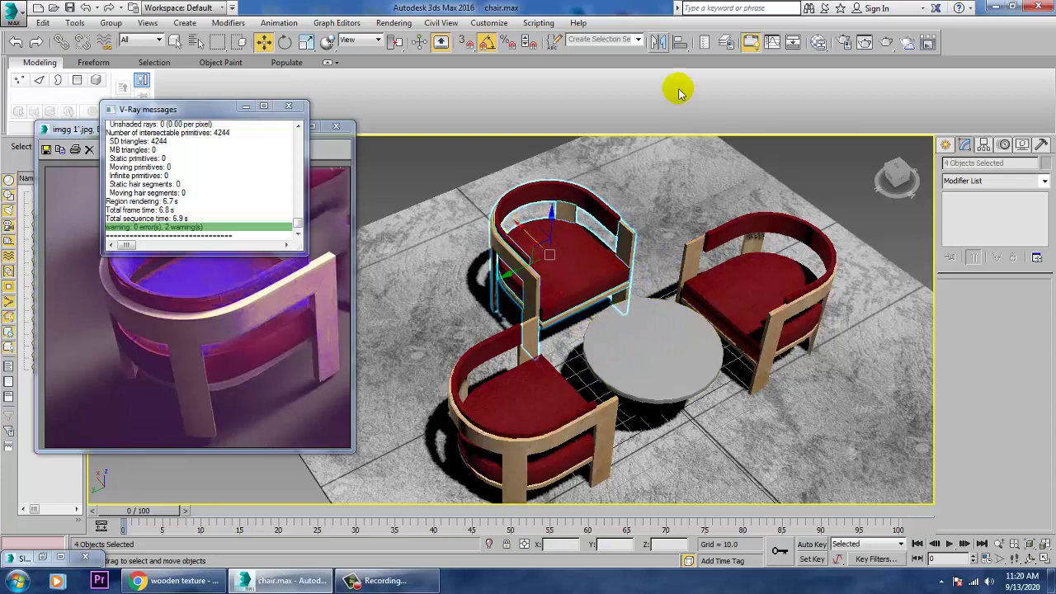
# Mirror a copy of the back chair on the X axis and place it at the table's front-right.
pyautogui.click(657, 43)
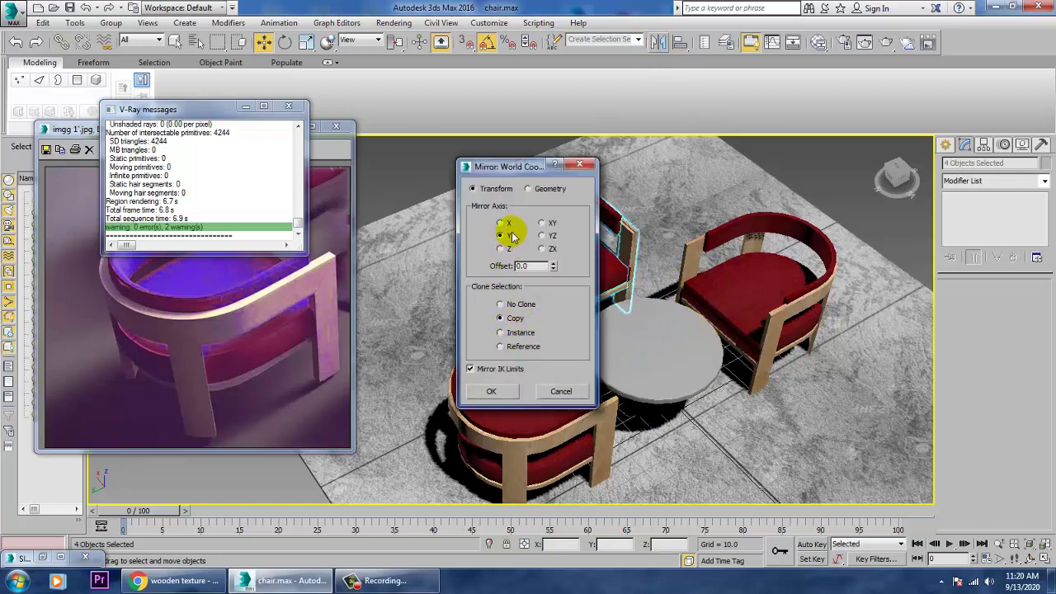
pyautogui.click(501, 223)
pyautogui.click(488, 395)
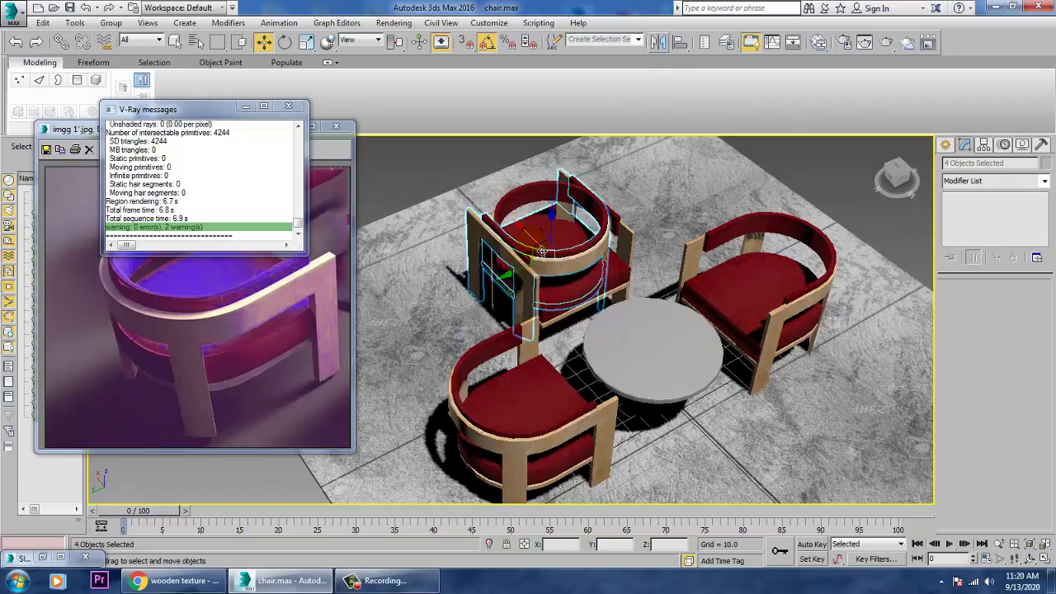
pyautogui.moveTo(568, 272); pyautogui.dragTo(672, 394)
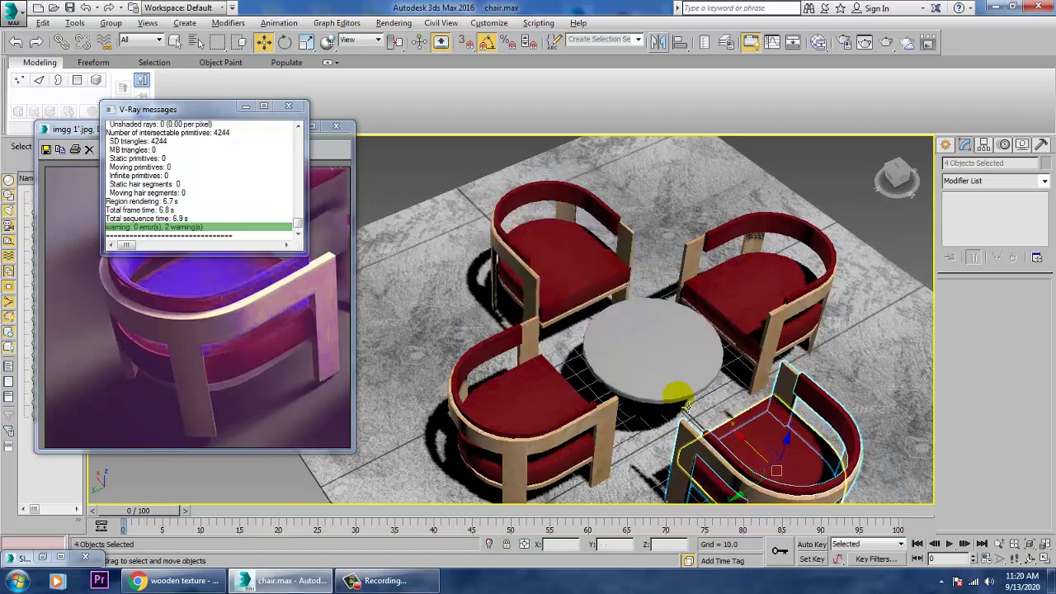
# Zoom in low on the table and select it.
pyautogui.moveTo(671, 314)
pyautogui.keyDown('alt'); pyautogui.mouseDown(button='middle')
pyautogui.moveTo(668, 377)
pyautogui.moveTo(651, 333)
pyautogui.moveTo(709, 355)
pyautogui.mouseUp(button='middle'); pyautogui.keyUp('alt')
pyautogui.scroll(3, 651, 332)
pyautogui.click(650, 355)
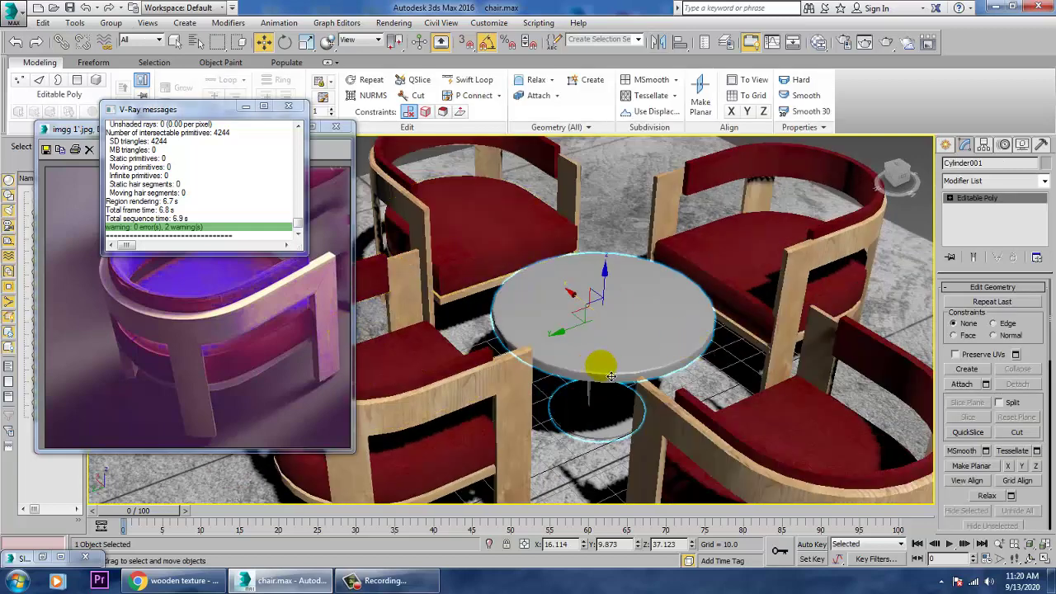
# Add a new VRayMtl to the Slate material editor and show its parameters.
pyautogui.press('m')
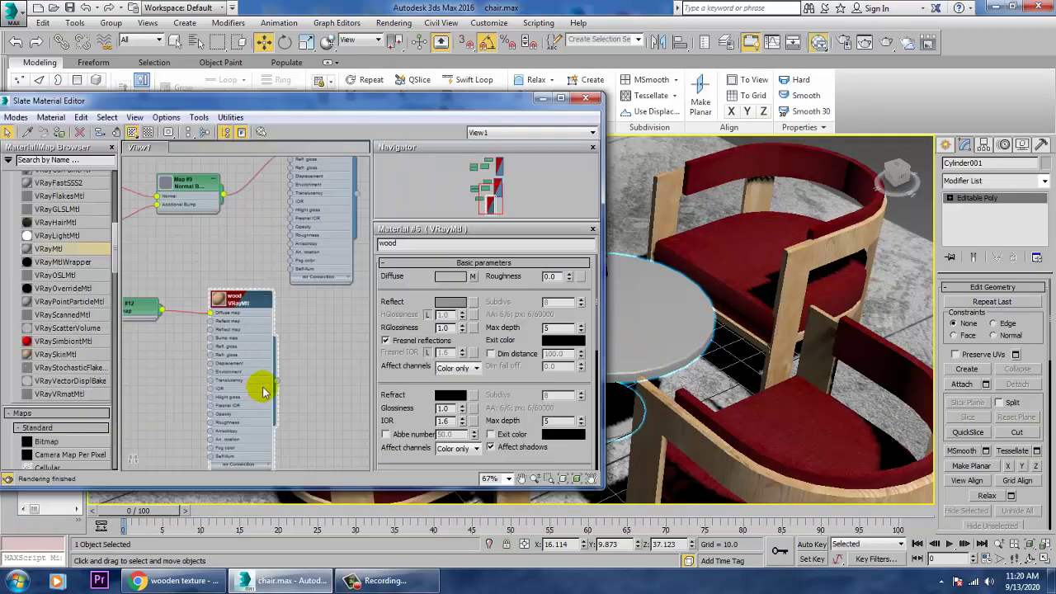
pyautogui.moveTo(255, 388); pyautogui.dragTo(289, 184, button='middle')
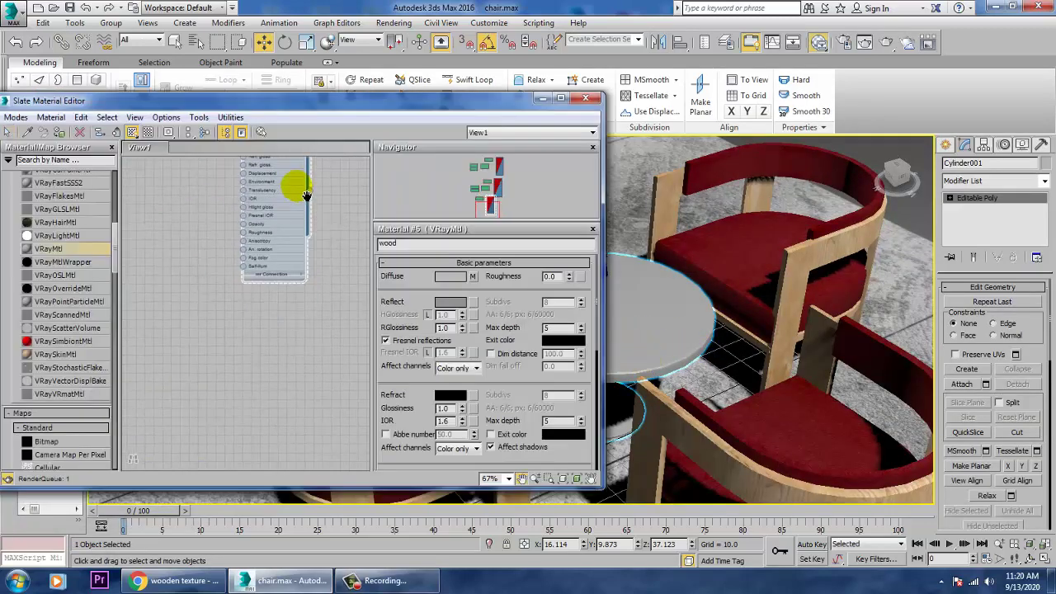
pyautogui.moveTo(197, 267); pyautogui.dragTo(196, 262)
pyautogui.doubleClick(191, 257)
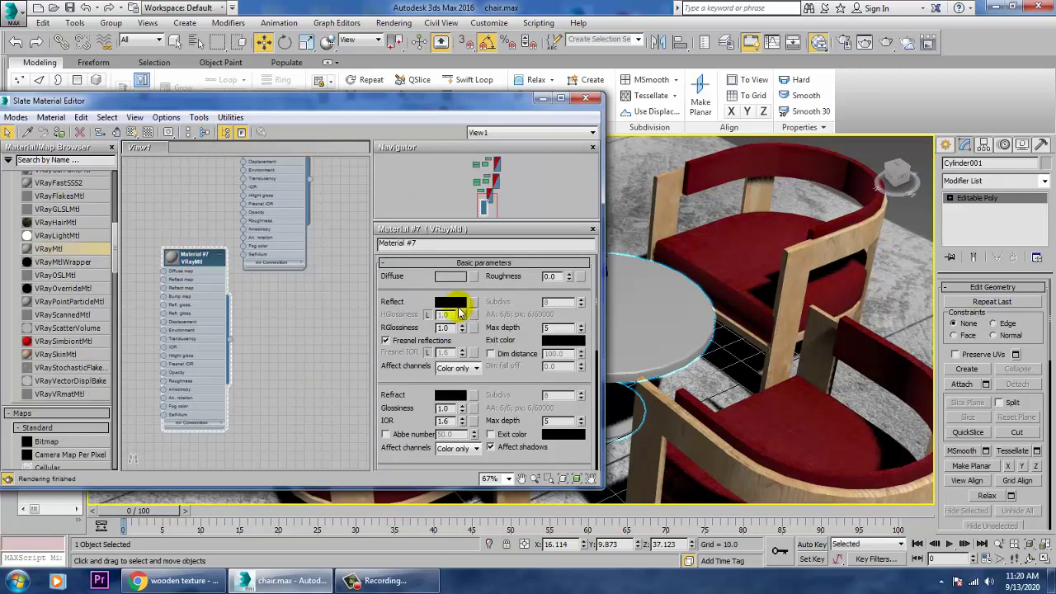
# Set a near-black Diffuse, a grey Reflect and a light-grey Refract colour.
pyautogui.click(444, 281)
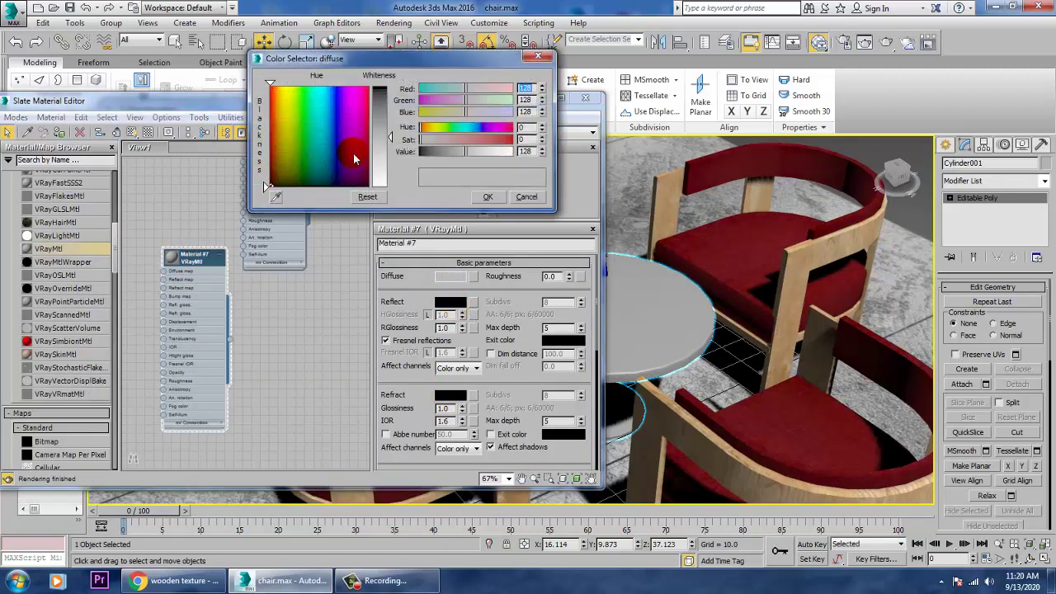
pyautogui.moveTo(392, 140); pyautogui.dragTo(393, 170)
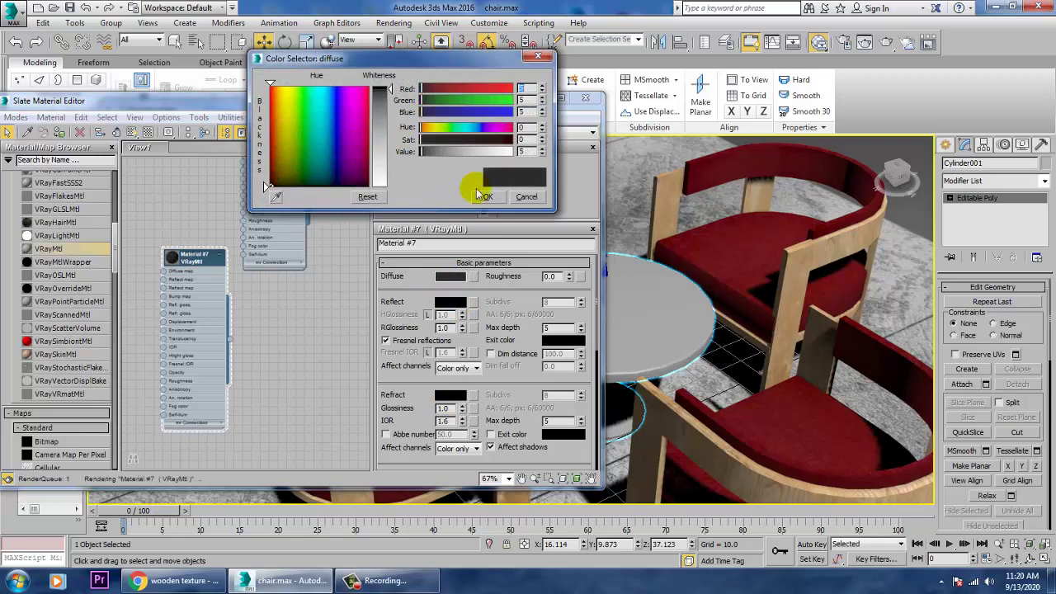
pyautogui.click(520, 291)
pyautogui.click(450, 302)
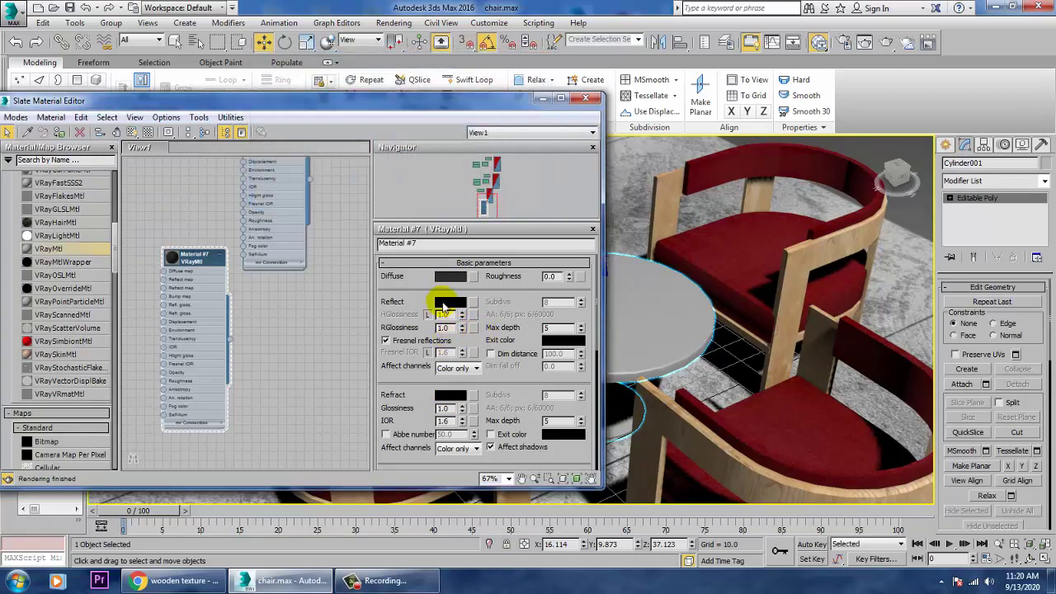
pyautogui.moveTo(380, 90); pyautogui.dragTo(379, 124)
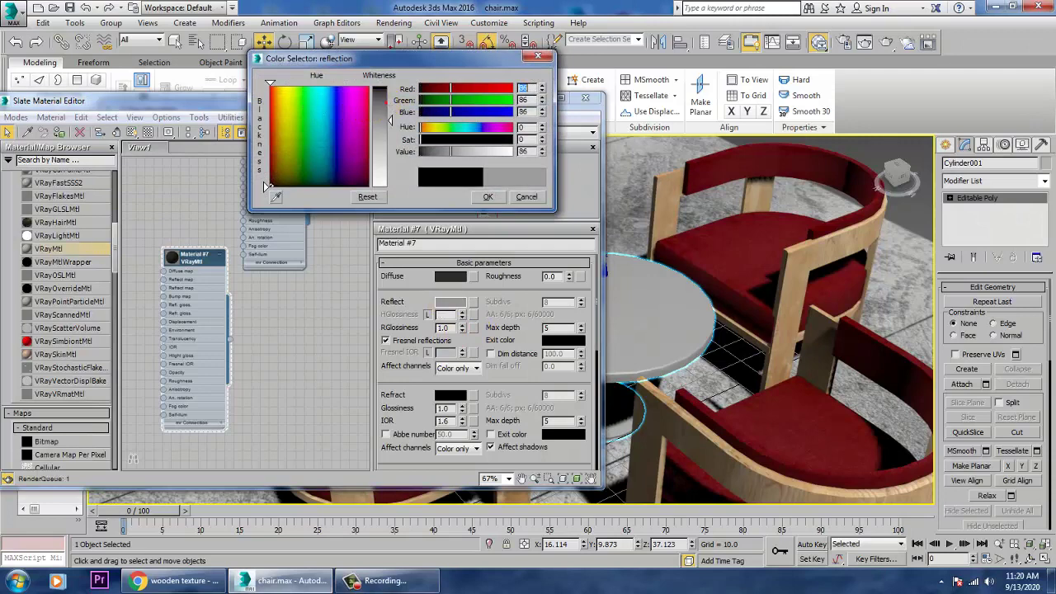
pyautogui.click(487, 198)
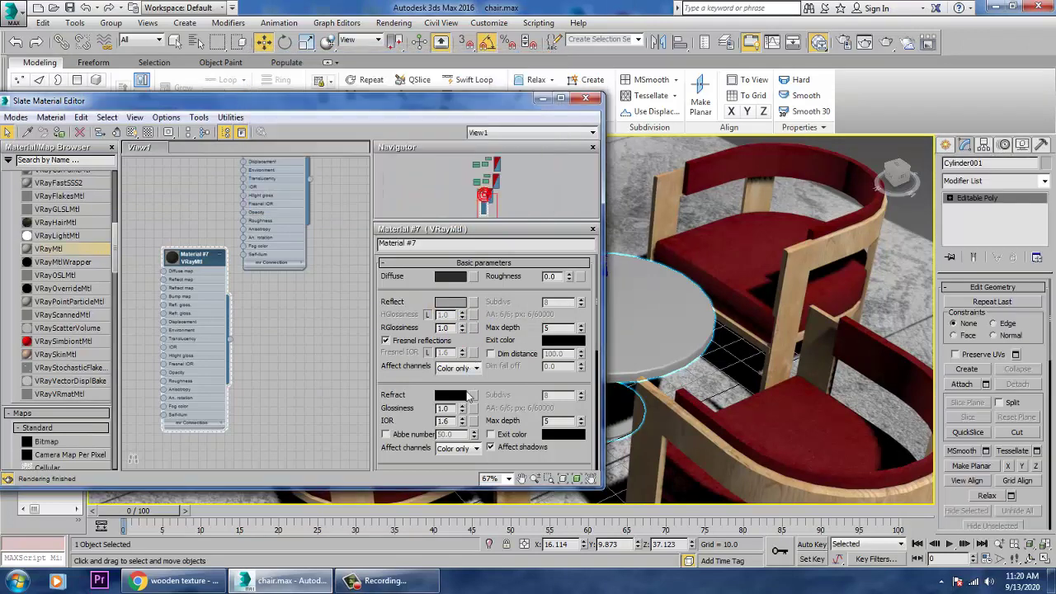
pyautogui.click(452, 396)
pyautogui.moveTo(380, 89); pyautogui.dragTo(380, 145)
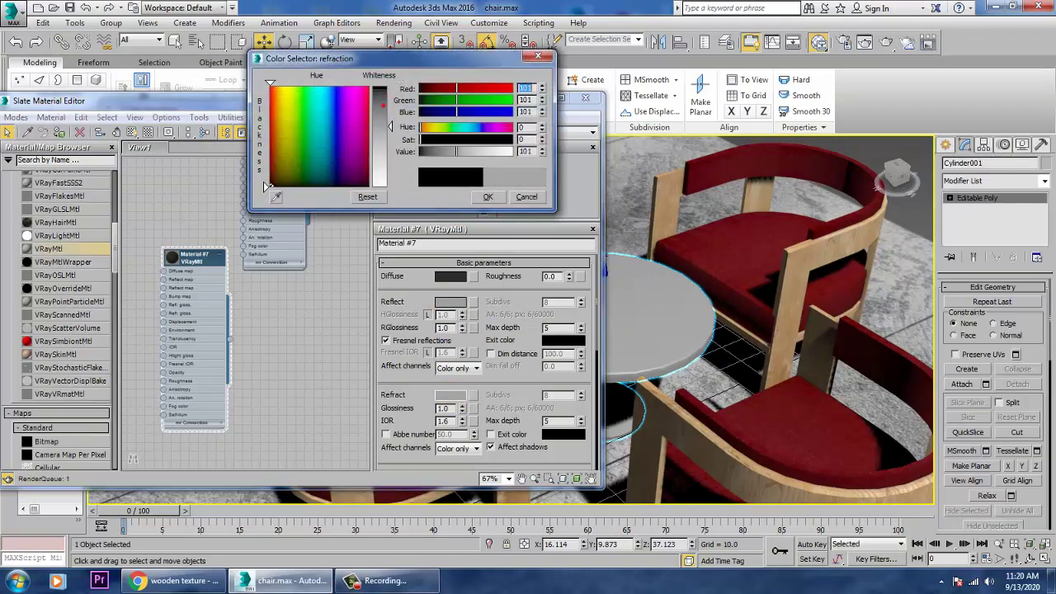
pyautogui.click(487, 198)
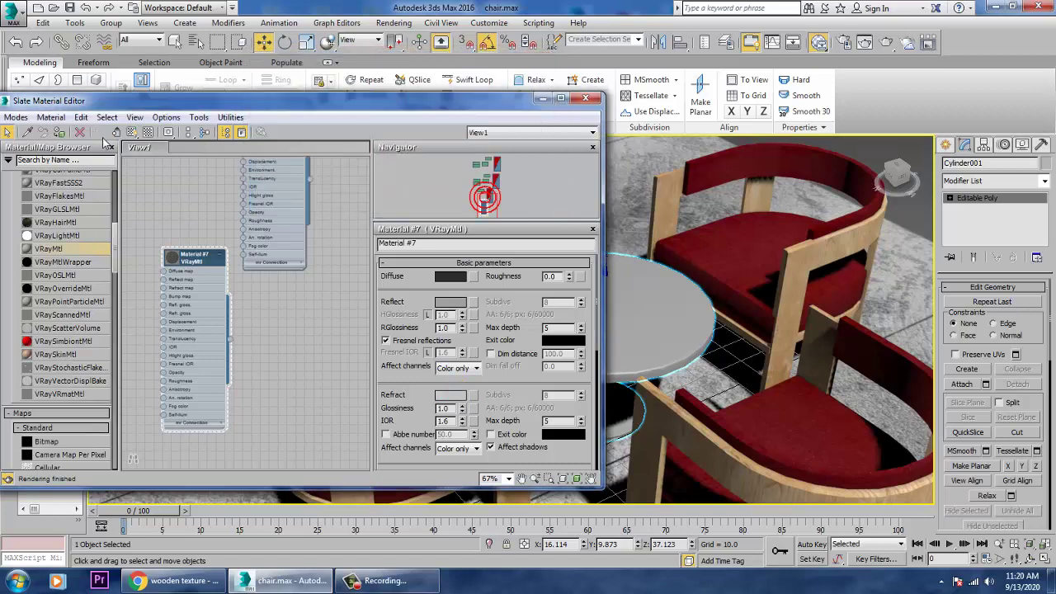
# Assign the material to the table, set IOR to 2.5, and close the editor.
pyautogui.click(59, 135)
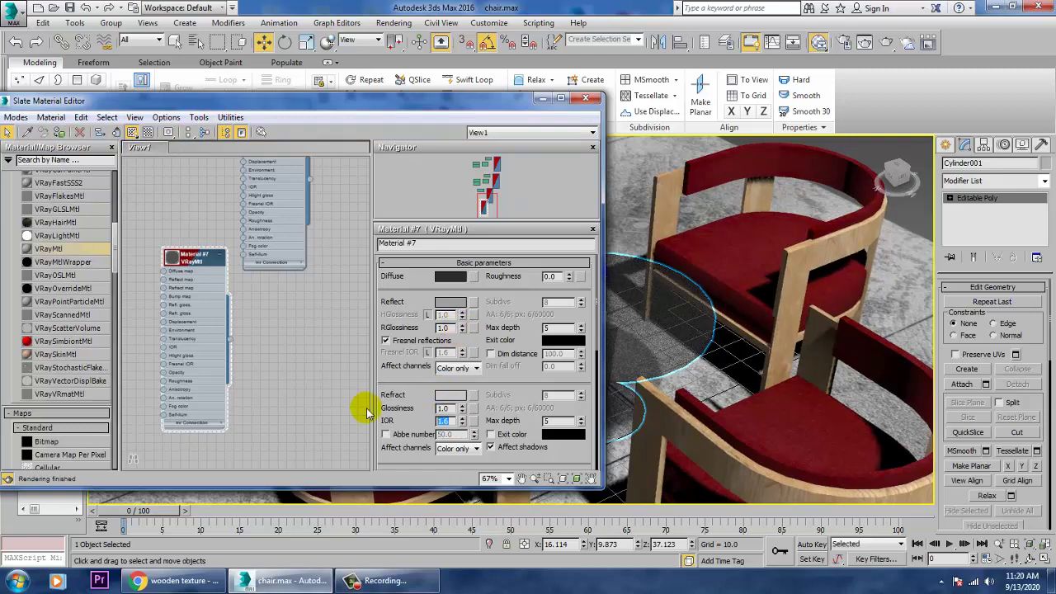
pyautogui.write('2.55')
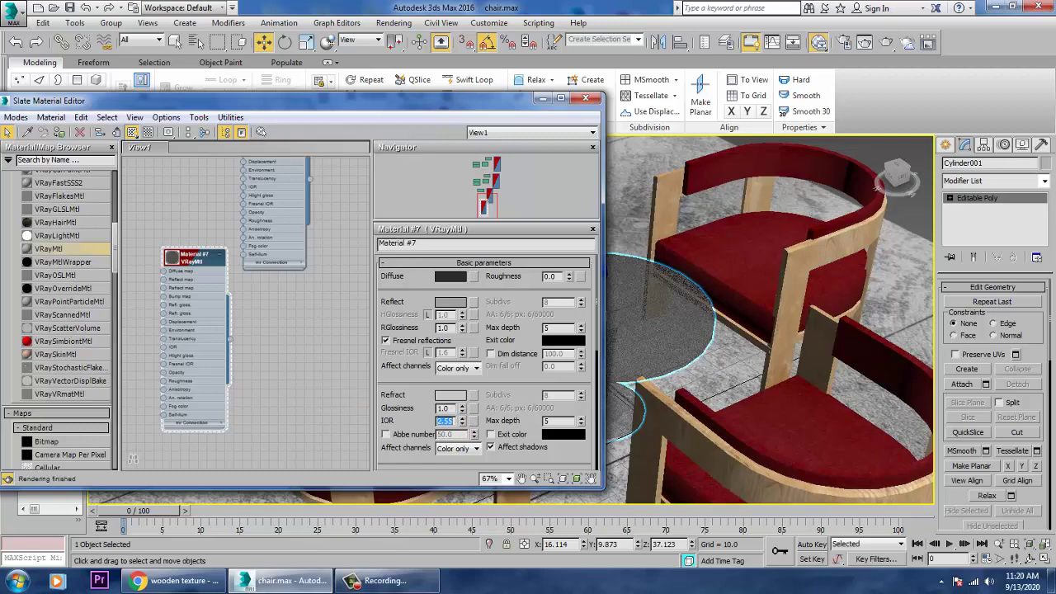
pyautogui.click(586, 97)
pyautogui.scroll(-5, 740, 376)
# Scale the stone floor plane up to about 145%.
pyautogui.keyDown('alt'); pyautogui.moveTo(773, 401); pyautogui.dragTo(877, 413, button='middle'); pyautogui.keyUp('alt')
pyautogui.scroll(3, 877, 412)
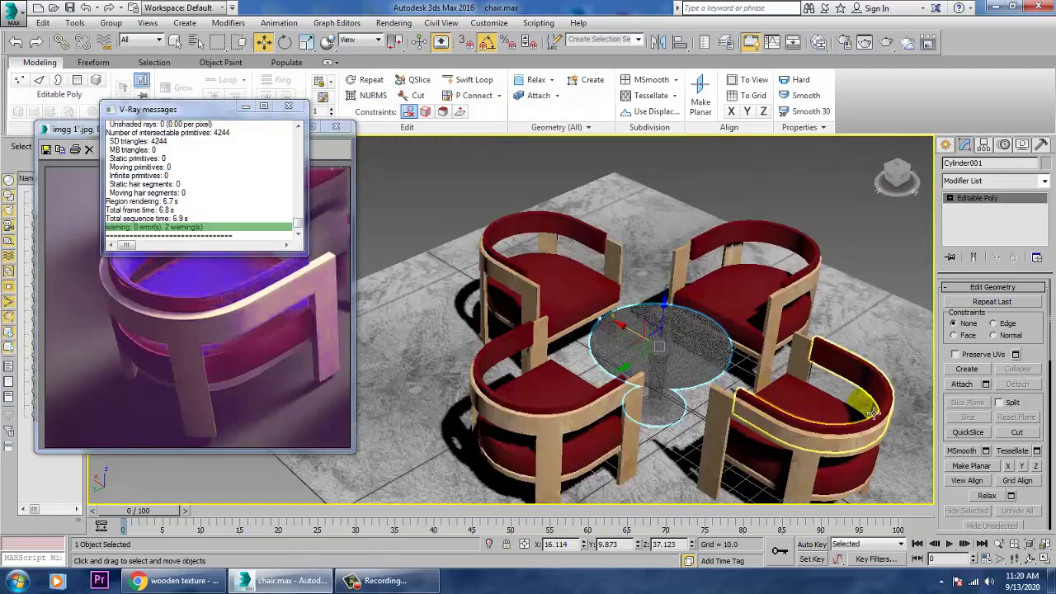
pyautogui.click(905, 338)
pyautogui.press('r')
pyautogui.moveTo(665, 396)
pyautogui.mouseDown()
pyautogui.moveTo(626, 374)
pyautogui.moveTo(709, 351)
pyautogui.mouseUp()
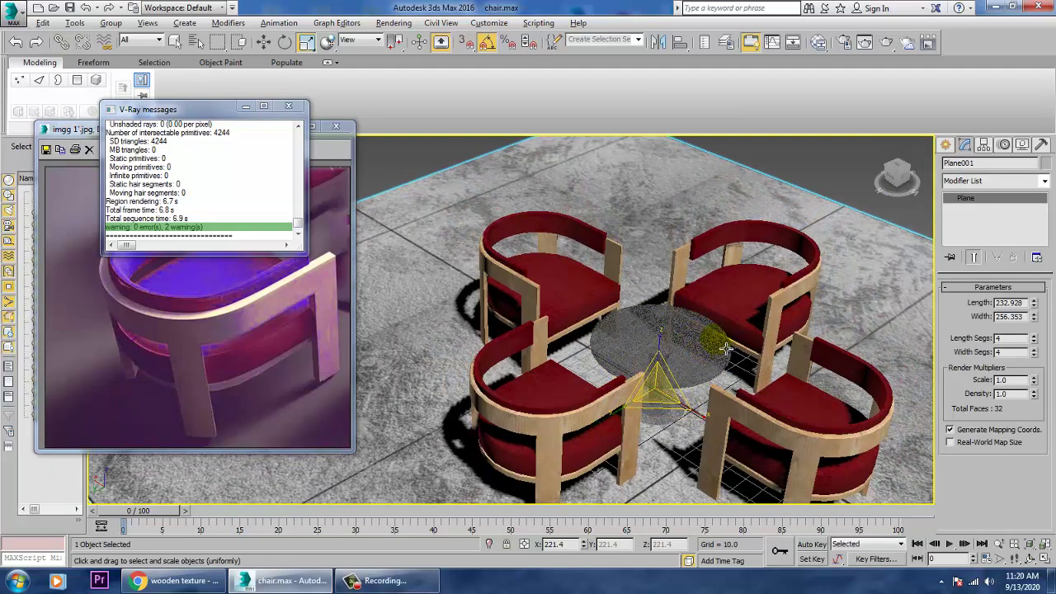
# Create a V-Ray plane light drawn across the scene.
pyautogui.click(945, 146)
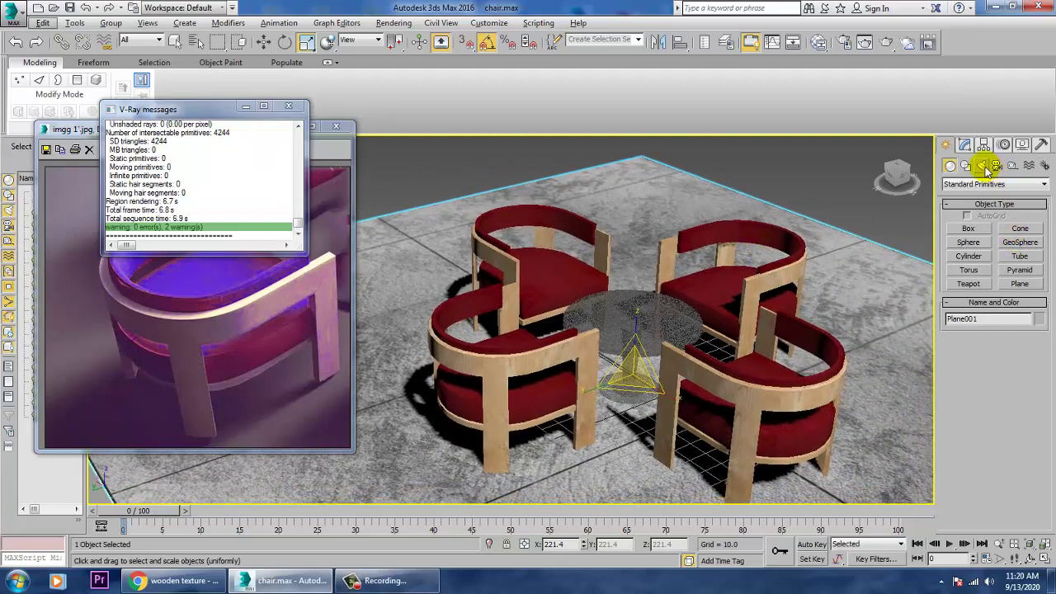
pyautogui.click(982, 165)
pyautogui.click(978, 183)
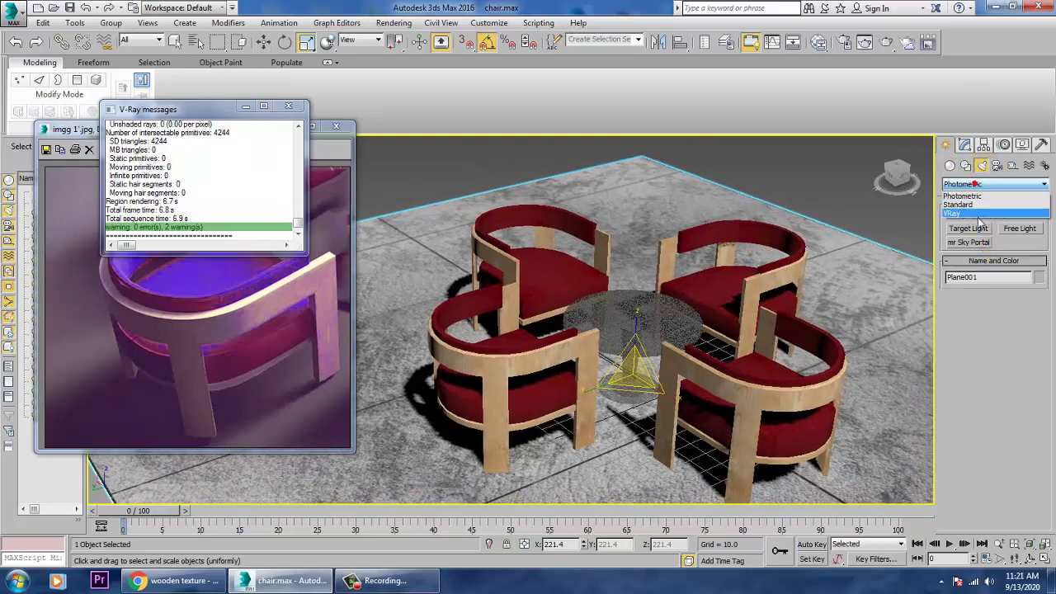
pyautogui.click(980, 214)
pyautogui.click(970, 229)
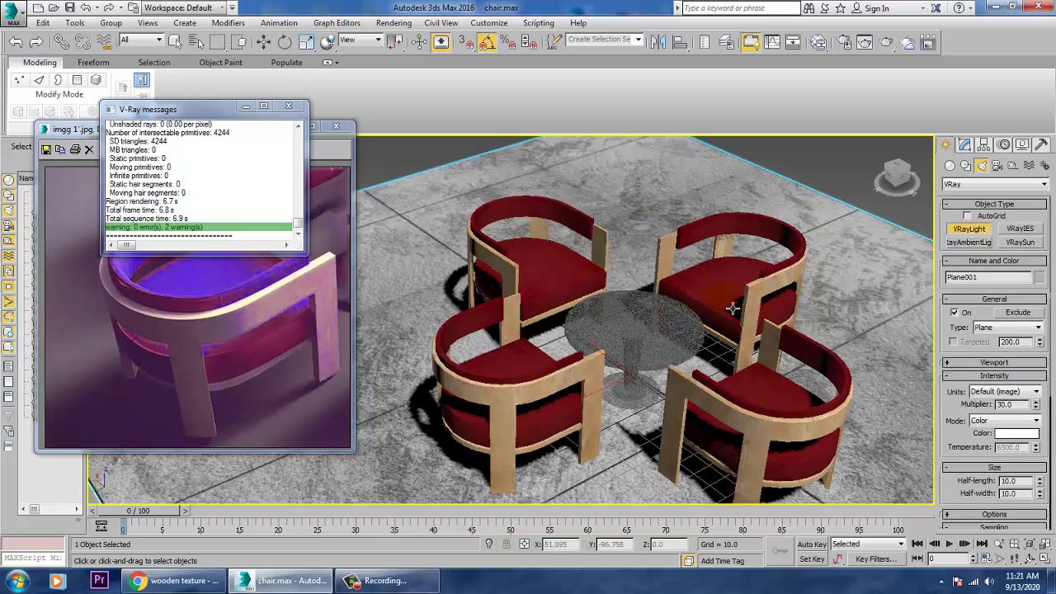
pyautogui.moveTo(568, 178); pyautogui.dragTo(579, 507)
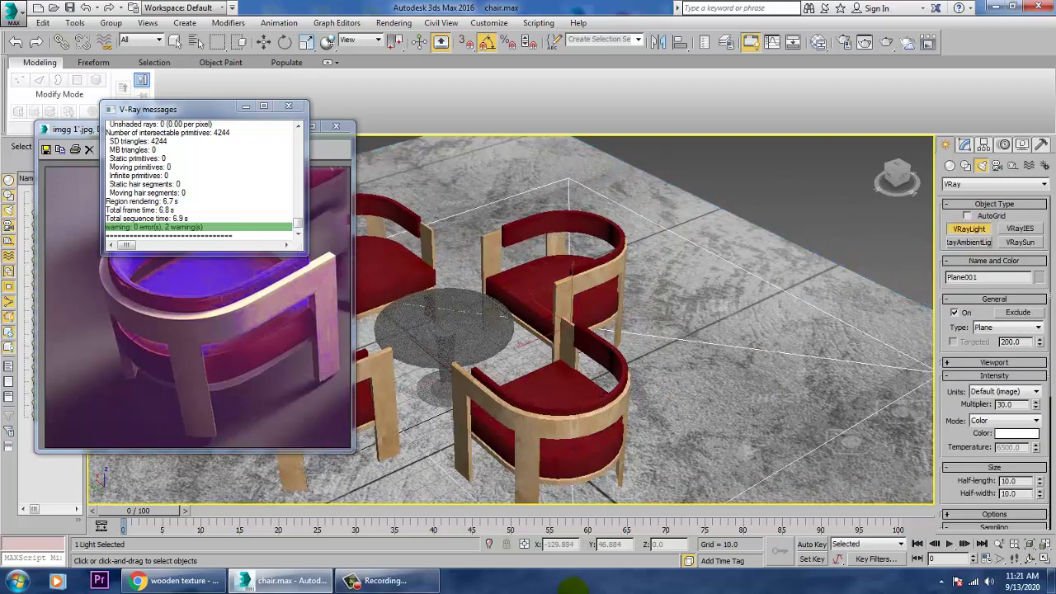
pyautogui.press('w')
# Raise the plane light above the chairs, tilt it downward, and move it aside.
pyautogui.moveTo(581, 305); pyautogui.dragTo(587, 90)
pyautogui.press('e')
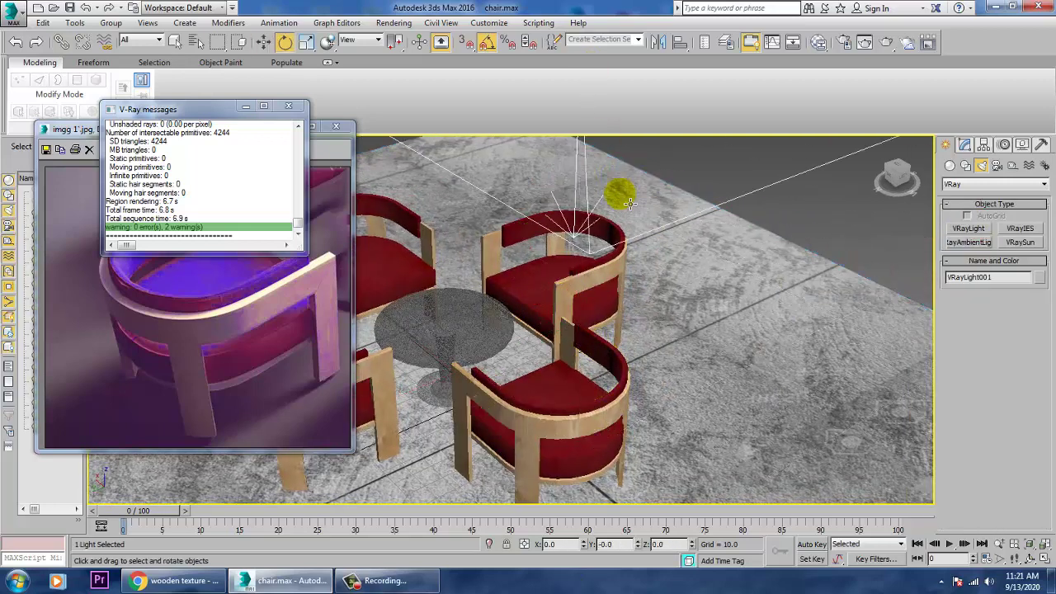
pyautogui.scroll(-5, 621, 193)
pyautogui.keyDown('alt'); pyautogui.moveTo(651, 238); pyautogui.dragTo(615, 203, button='middle'); pyautogui.keyUp('alt')
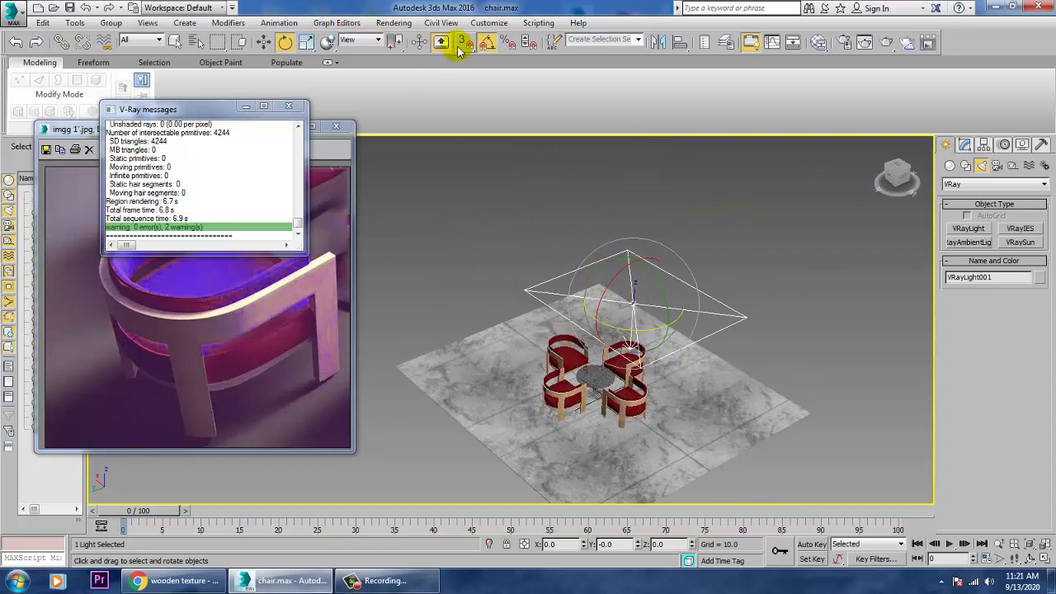
pyautogui.click(489, 42)
pyautogui.moveTo(613, 315); pyautogui.dragTo(655, 287)
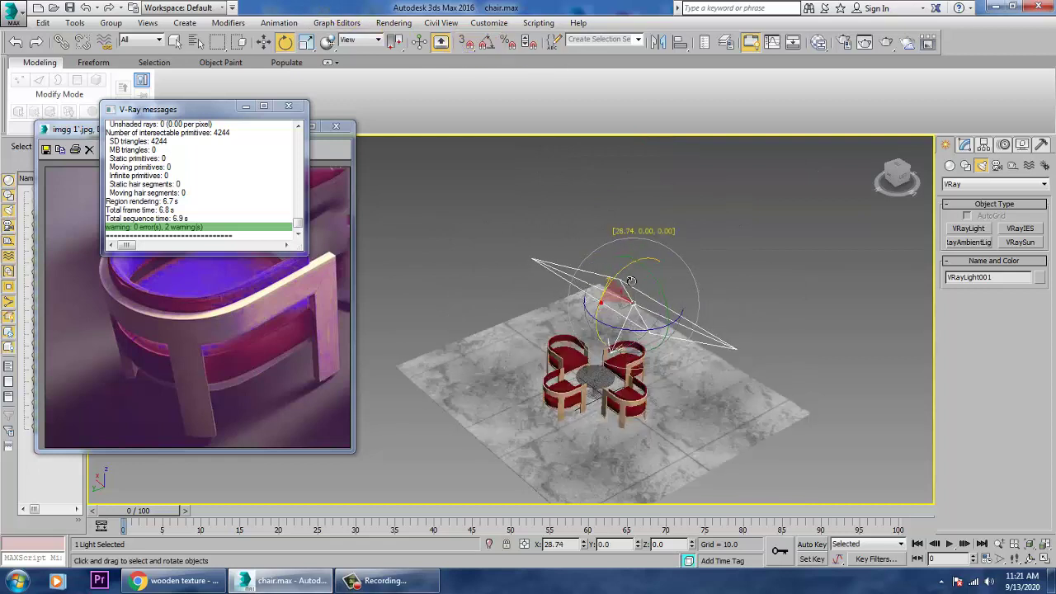
pyautogui.press('w')
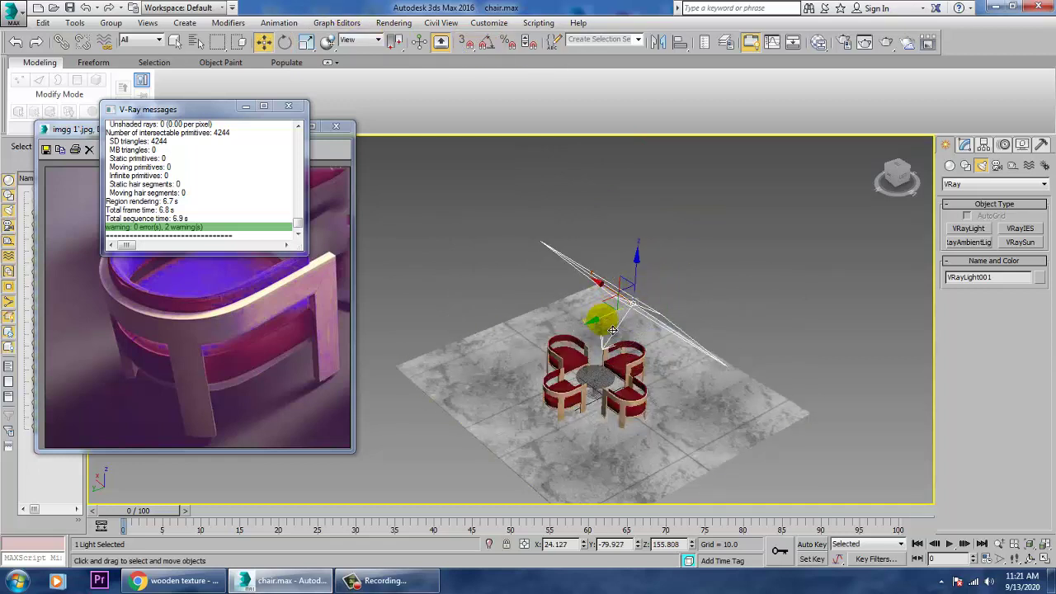
pyautogui.moveTo(609, 329); pyautogui.dragTo(675, 309)
# Change the plane light's colour to a pale peach.
pyautogui.click(965, 144)
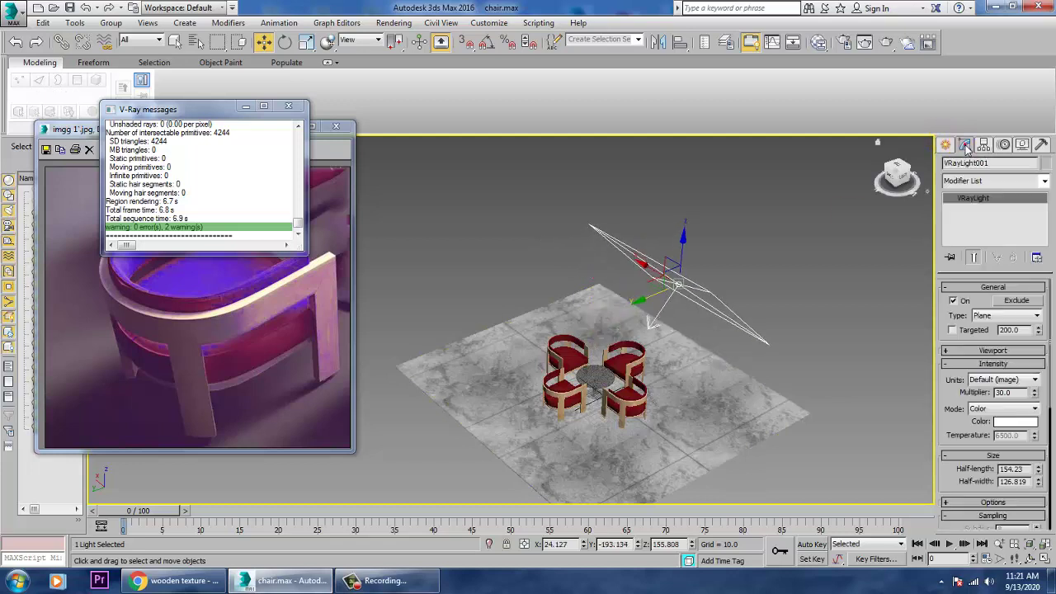
pyautogui.click(1003, 423)
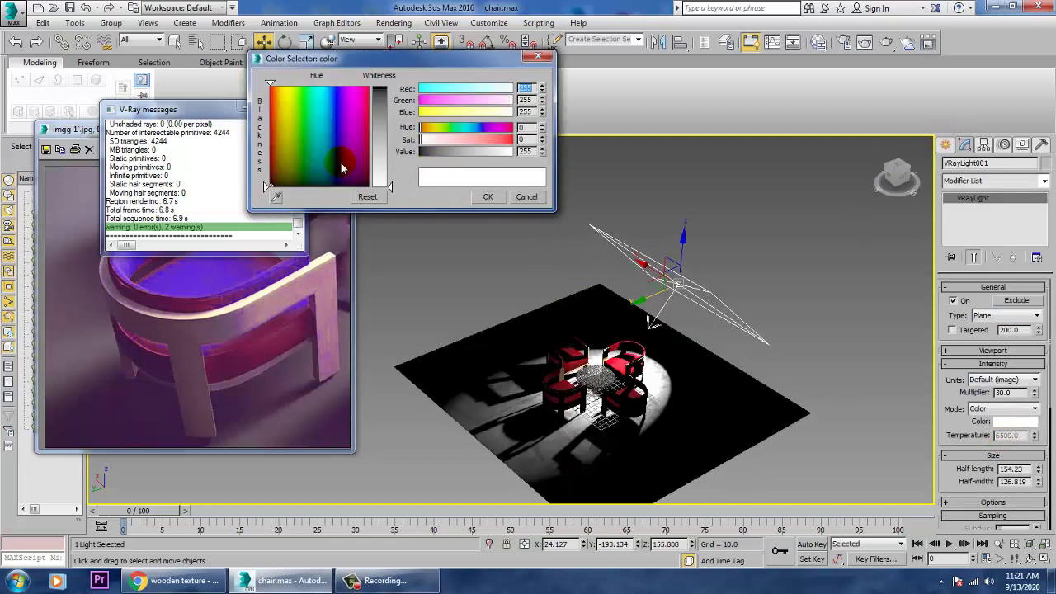
pyautogui.click(278, 124)
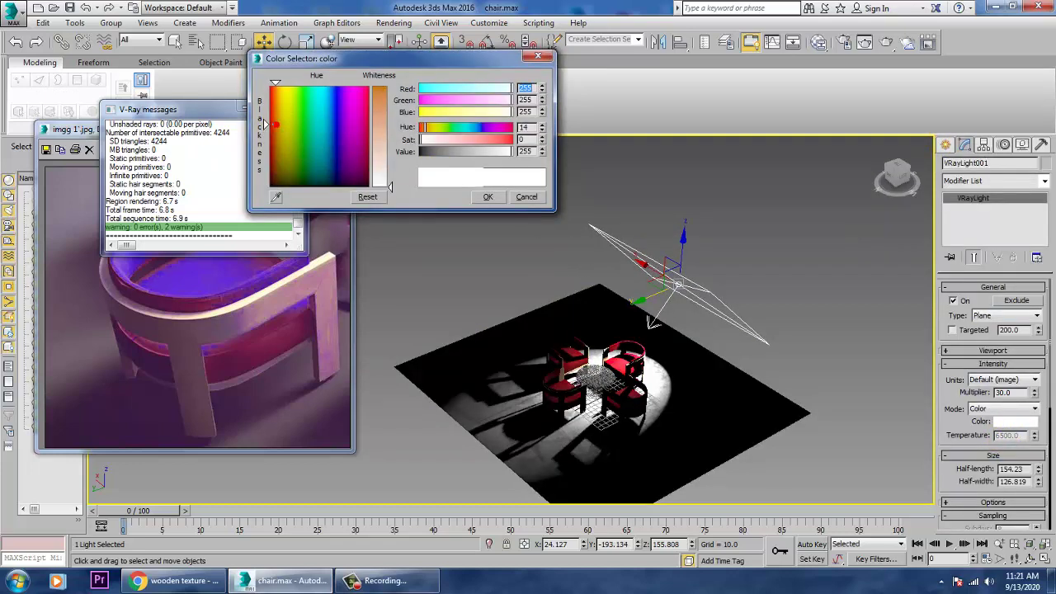
pyautogui.click(375, 160)
pyautogui.click(488, 196)
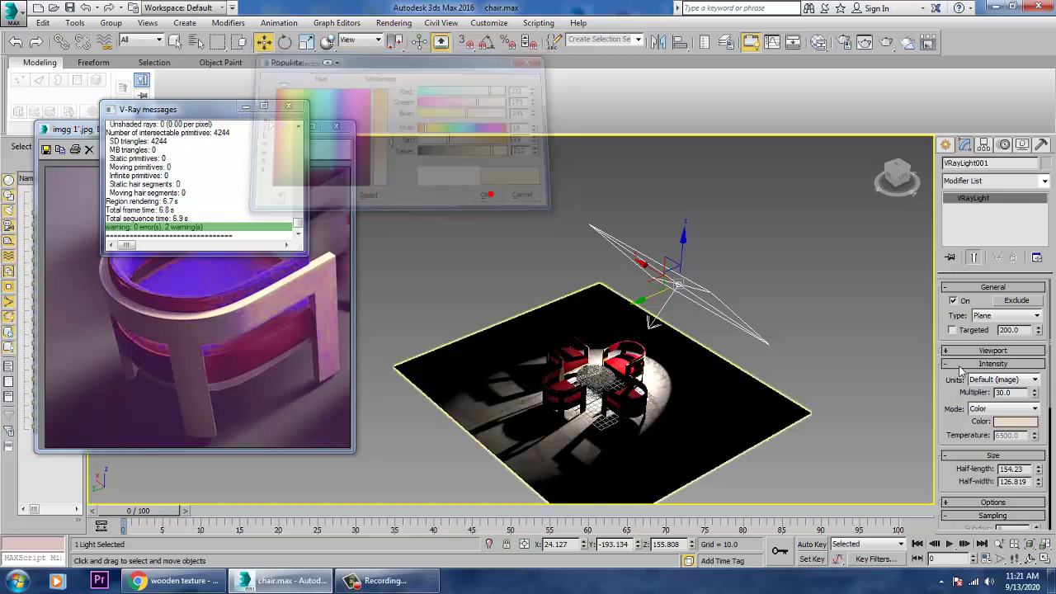
# Set the light multiplier to 2 and enable Double-sided in Options.
pyautogui.moveTo(1032, 393); pyautogui.dragTo(906, 381)
pyautogui.write('2')
pyautogui.press('Return')
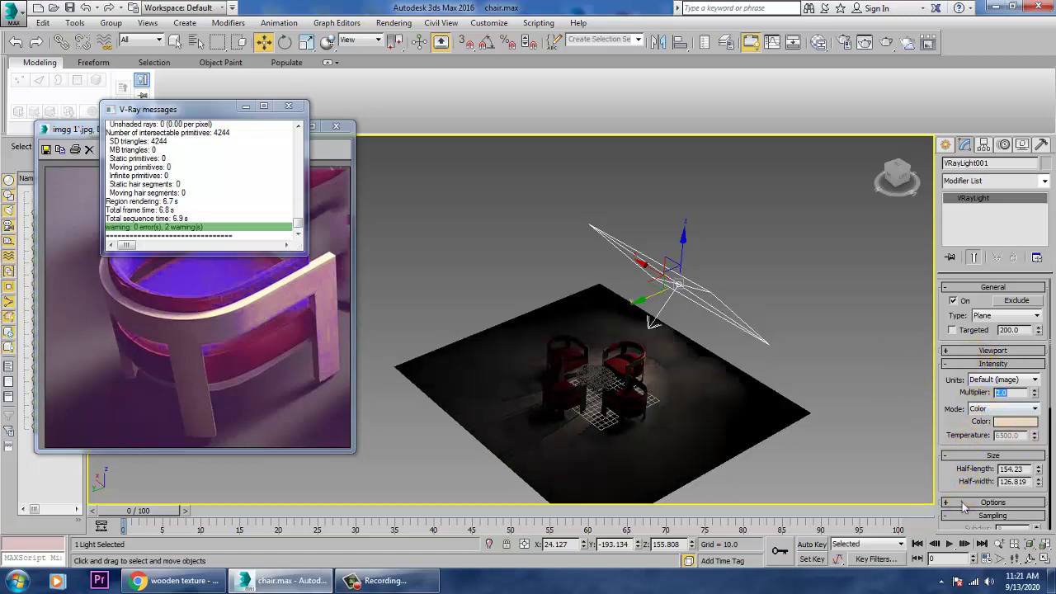
pyautogui.click(963, 503)
pyautogui.click(962, 429)
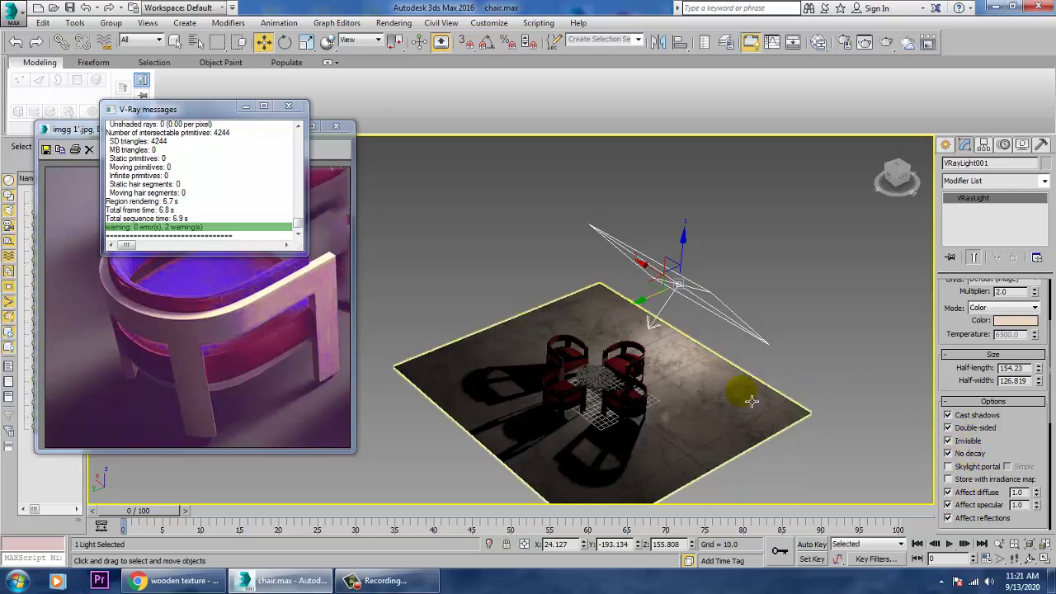
pyautogui.keyDown('alt'); pyautogui.moveTo(743, 389); pyautogui.dragTo(699, 241, button='middle'); pyautogui.keyUp('alt')
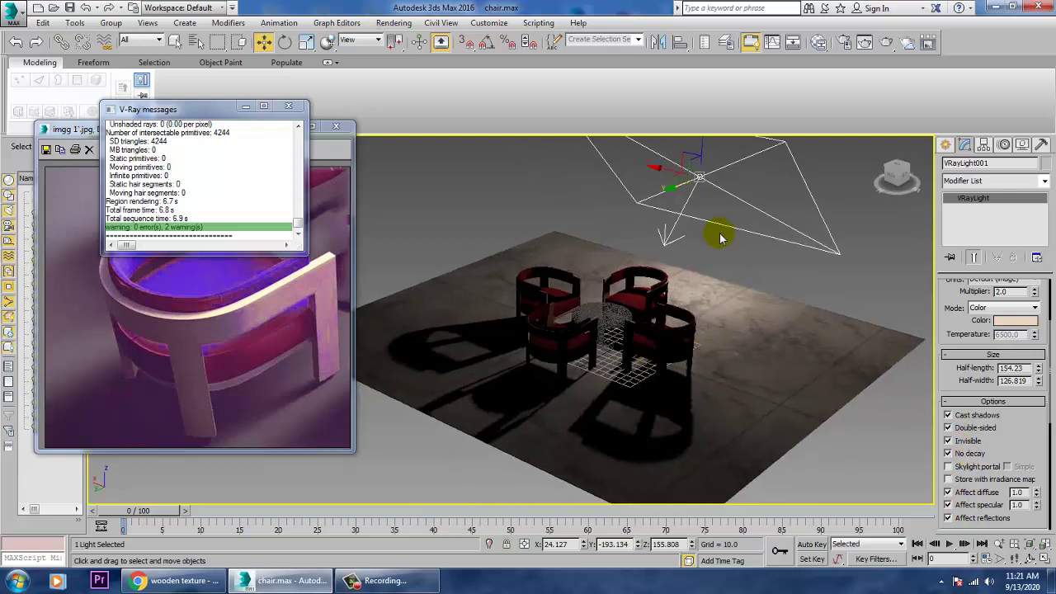
# Clone the plane light as a copy on the opposite side of the chairs.
pyautogui.click(577, 227)
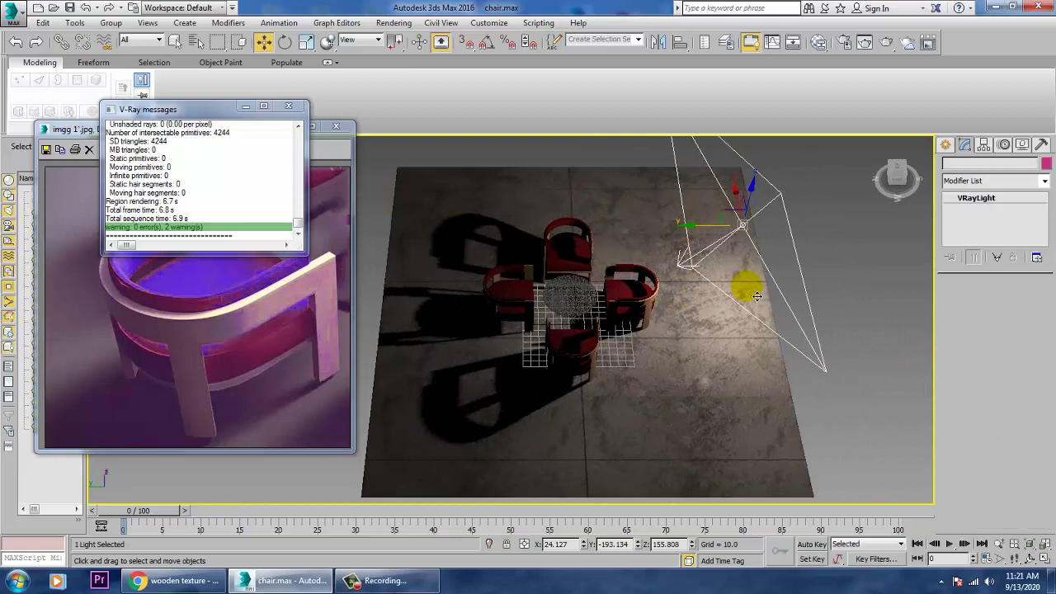
pyautogui.keyDown('shift'); pyautogui.moveTo(757, 296); pyautogui.dragTo(507, 297); pyautogui.keyUp('shift')
pyautogui.click(542, 351)
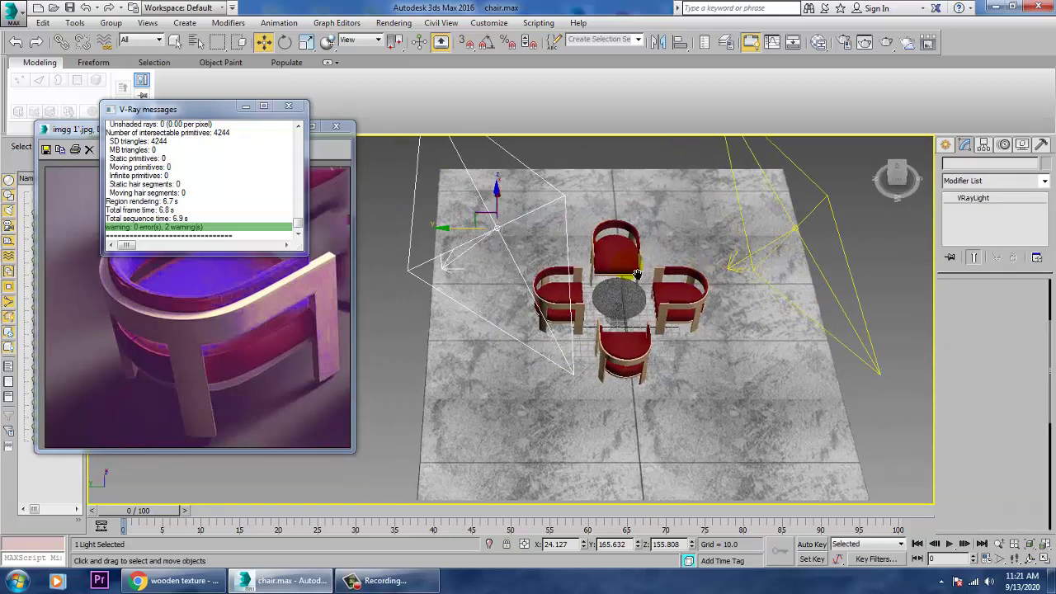
pyautogui.moveTo(637, 273); pyautogui.dragTo(756, 281, button='middle')
# Rotate the copied light VRayLight002 to face the table and check its placement.
pyautogui.press('e')
pyautogui.moveTo(639, 207)
pyautogui.mouseDown()
pyautogui.moveTo(430, 189)
pyautogui.moveTo(502, 189)
pyautogui.mouseUp()
pyautogui.keyDown('alt'); pyautogui.moveTo(501, 189); pyautogui.dragTo(682, 283, button='middle'); pyautogui.keyUp('alt')
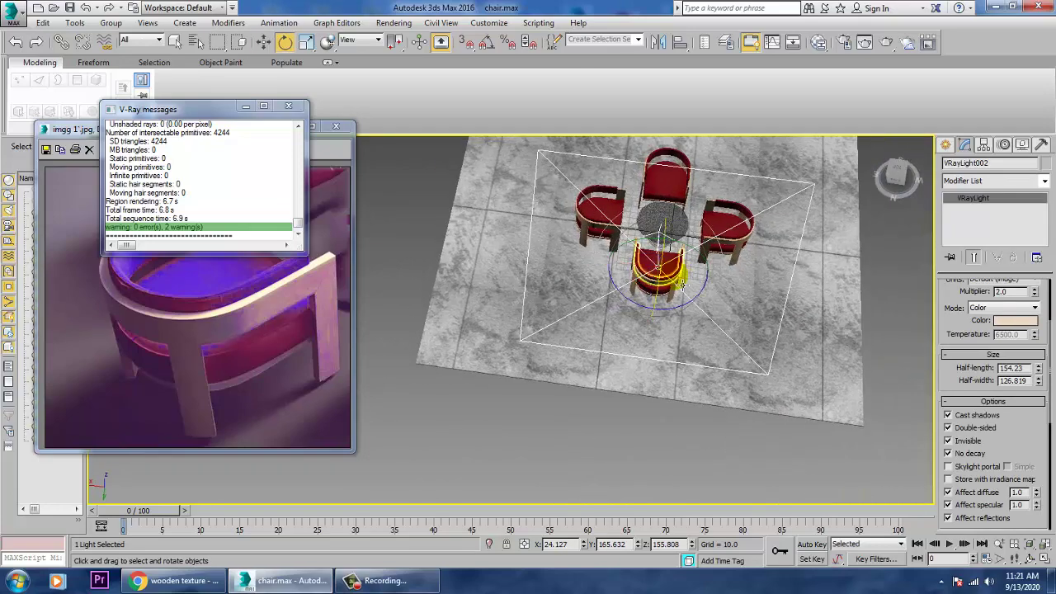
pyautogui.moveTo(682, 284)
pyautogui.mouseDown()
pyautogui.moveTo(676, 302)
pyautogui.moveTo(576, 316)
pyautogui.moveTo(693, 292)
pyautogui.mouseUp()
pyautogui.press('w')
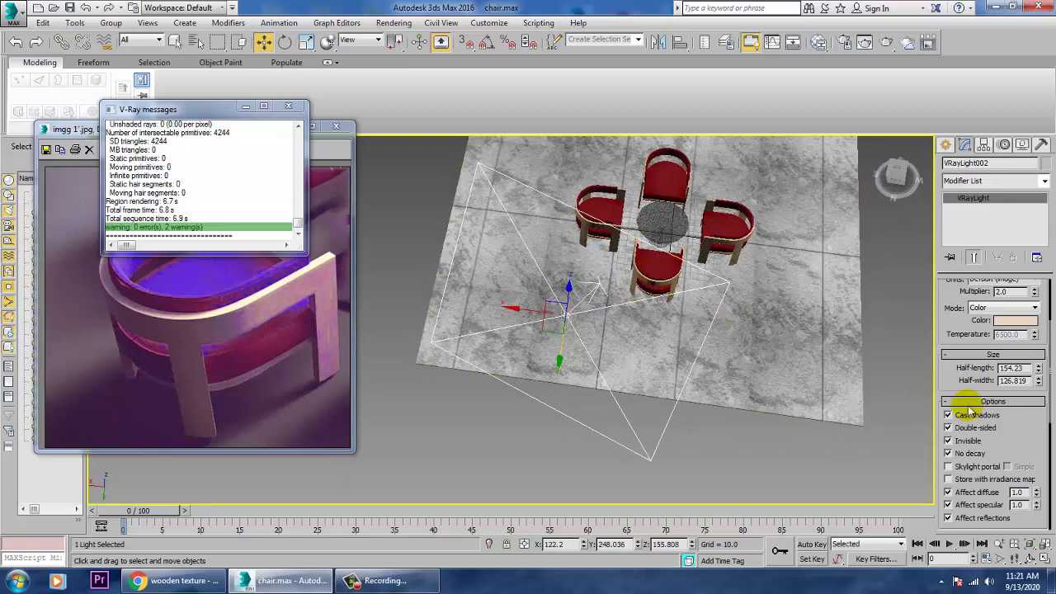
pyautogui.click(972, 415)
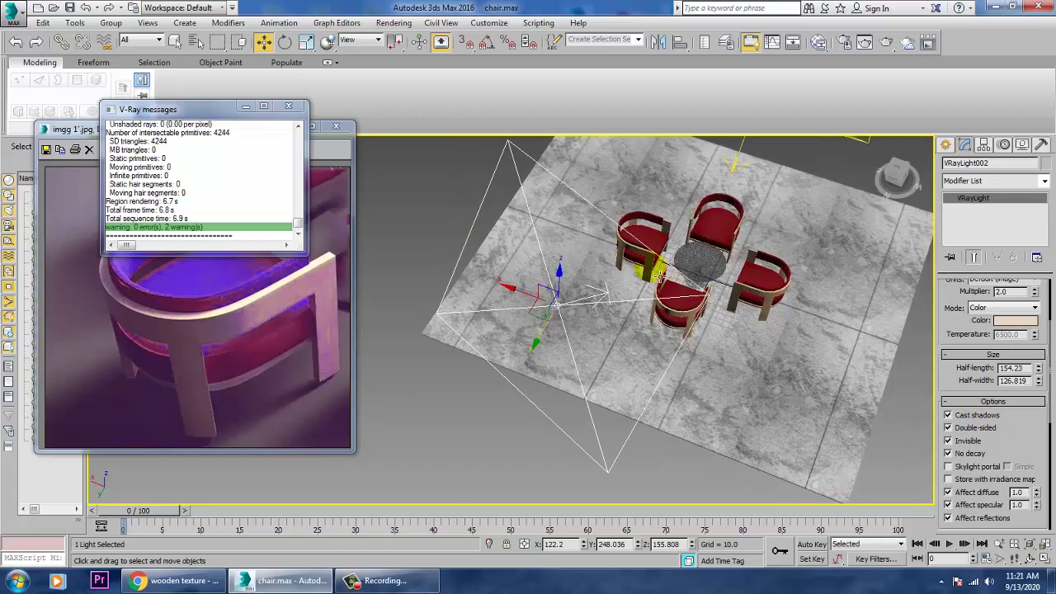
pyautogui.scroll(-3, 700, 306)
pyautogui.scroll(-6, 700, 306)
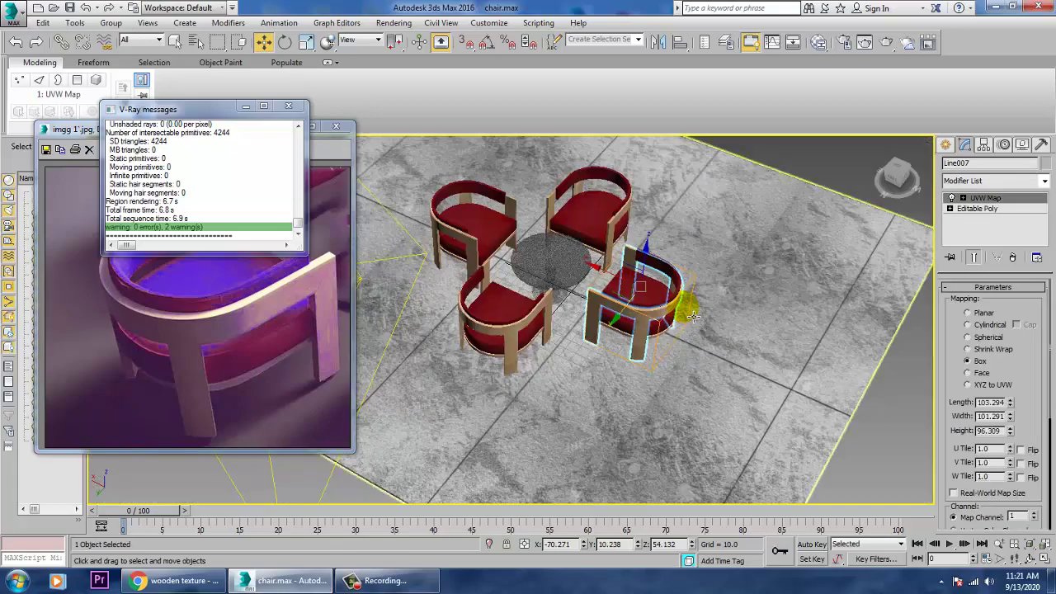
pyautogui.keyDown('alt'); pyautogui.moveTo(700, 306); pyautogui.dragTo(643, 297, button='middle'); pyautogui.keyUp('alt')
pyautogui.scroll(3, 672, 305)
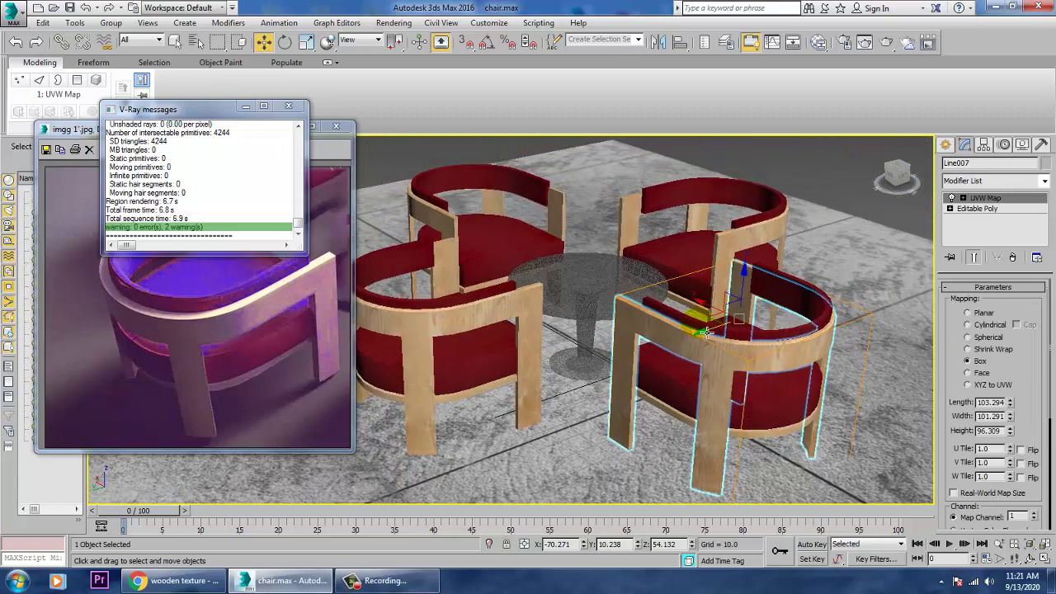
pyautogui.scroll(-8, 643, 297)
# Set the second plane light's multiplier to 1.
pyautogui.click(595, 292)
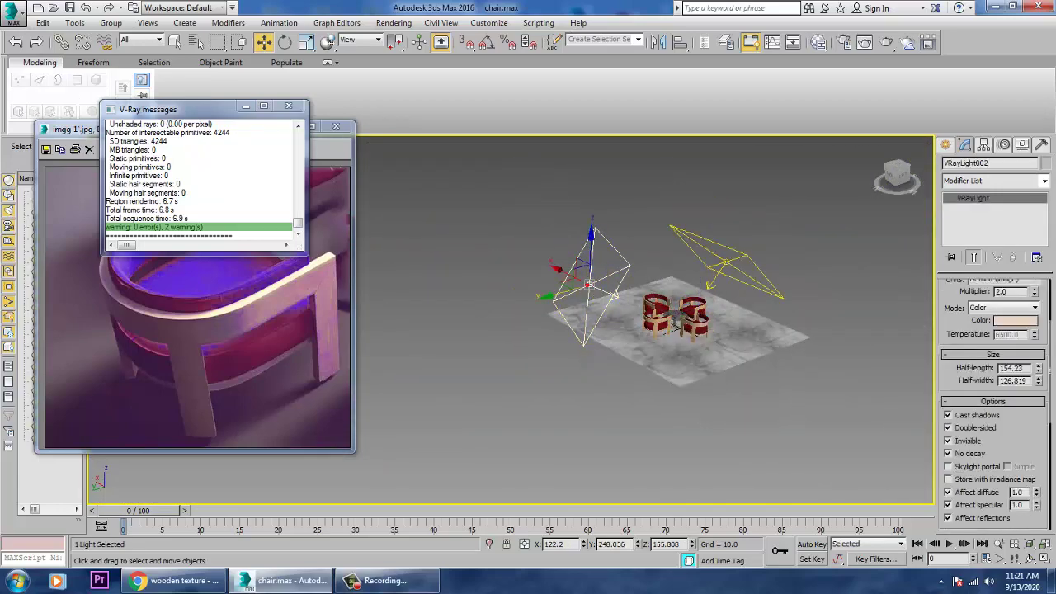
pyautogui.scroll(3, 1032, 438)
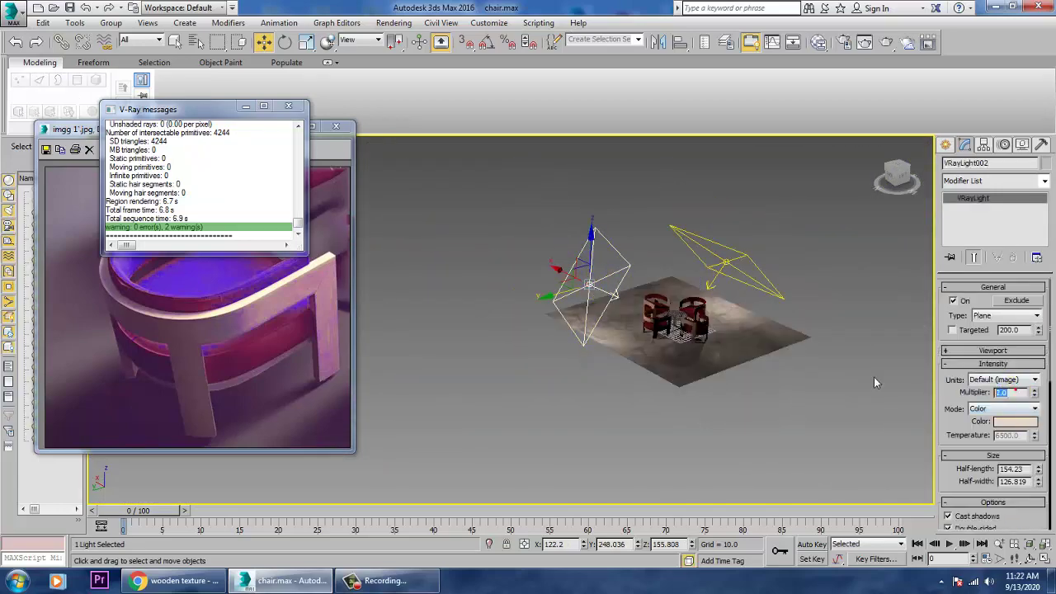
pyautogui.write('1')
pyautogui.press('Return')
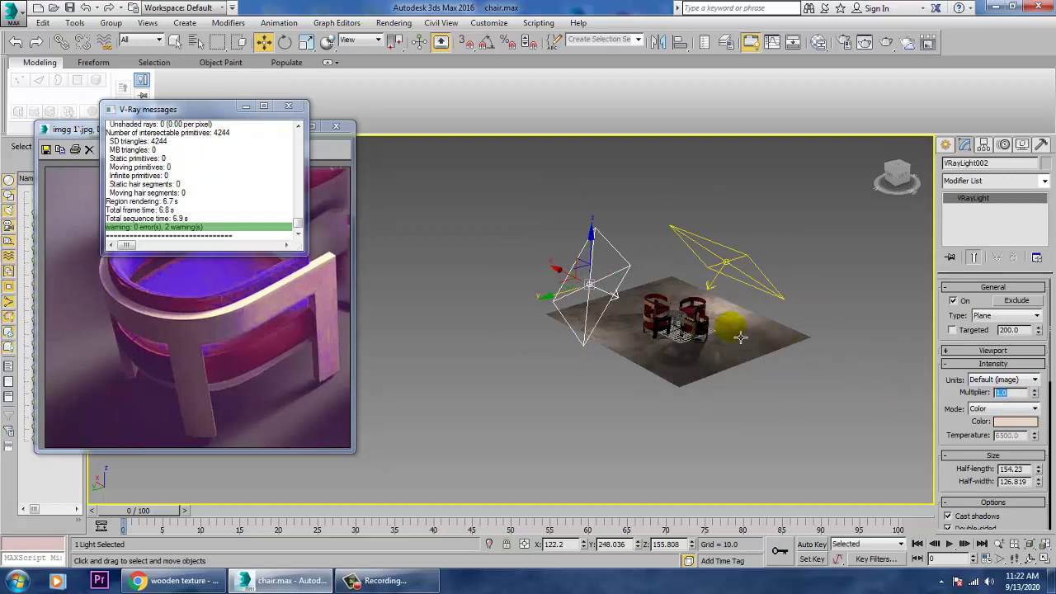
# Frame the chairs and render a V-Ray test image of the scene.
pyautogui.click(702, 325)
pyautogui.press('z')
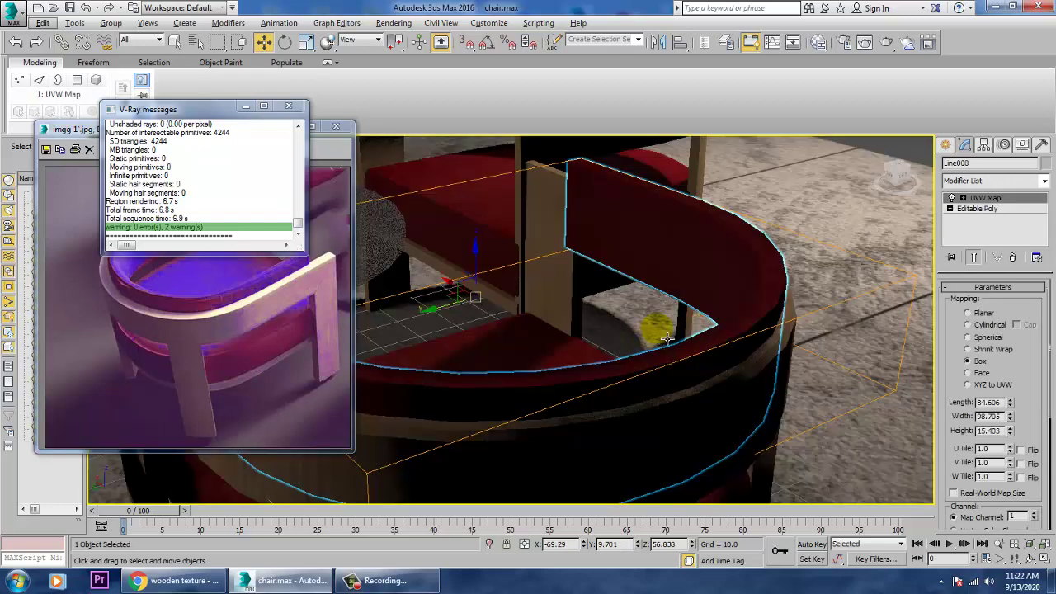
pyautogui.scroll(-3, 652, 319)
pyautogui.scroll(-3, 660, 326)
pyautogui.scroll(2, 710, 334)
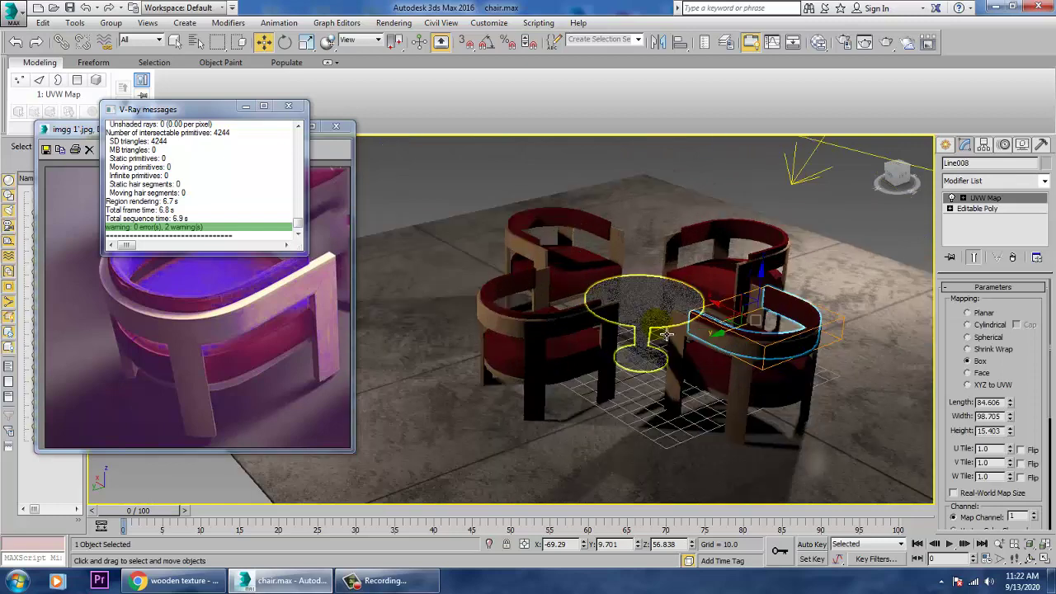
pyautogui.scroll(3, 716, 336)
pyautogui.scroll(2, 710, 330)
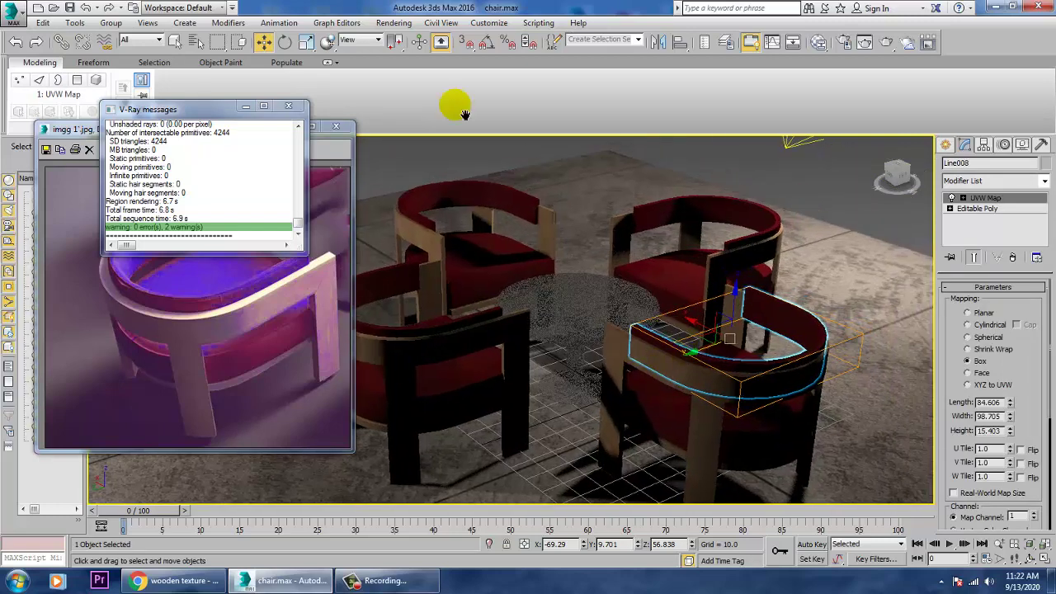
pyautogui.click(406, 23)
pyautogui.click(421, 41)
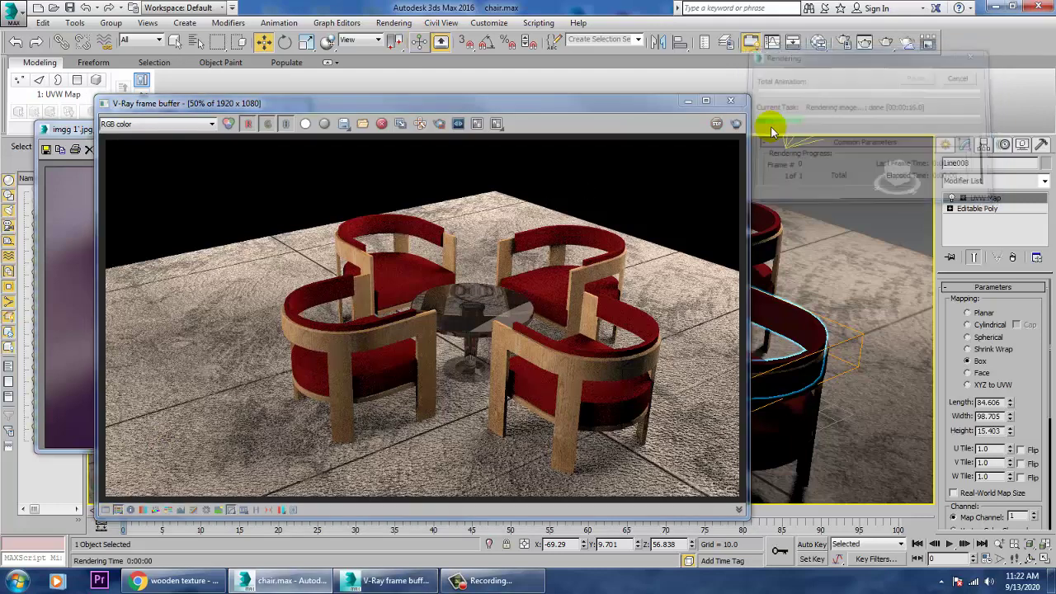
pyautogui.click(735, 103)
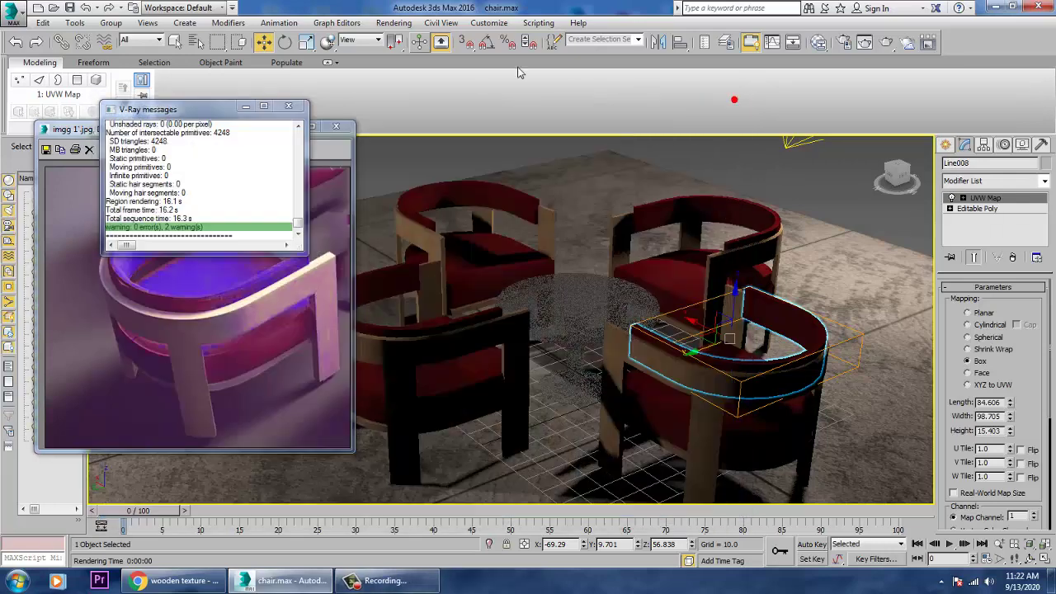
pyautogui.click(393, 23)
pyautogui.click(432, 81)
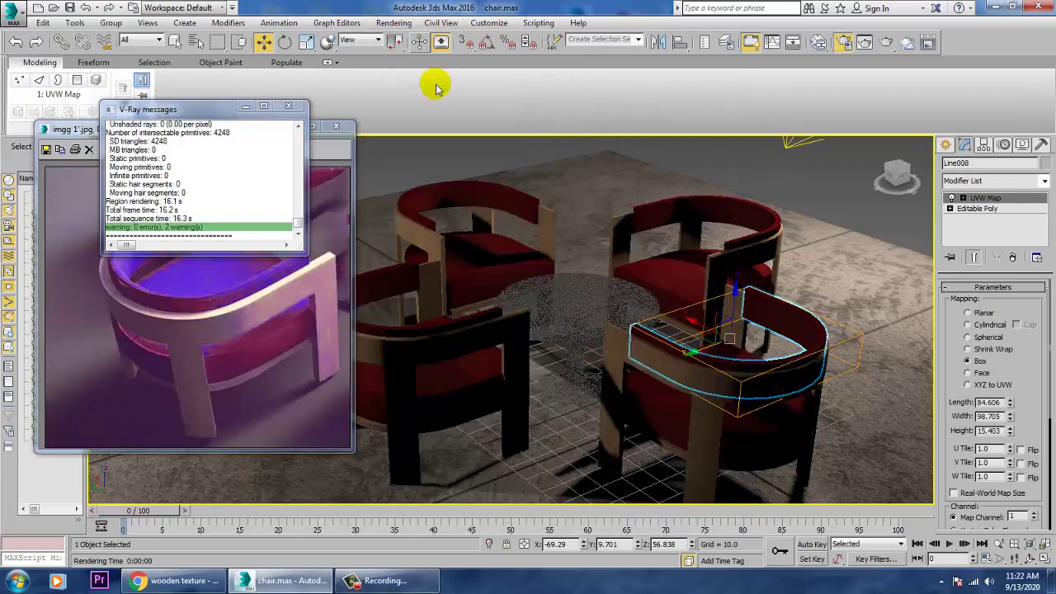
# On the V-Ray tab, set the image sampler to Adaptive subdivision with a Mitchell-Netravali filter.
pyautogui.click(510, 124)
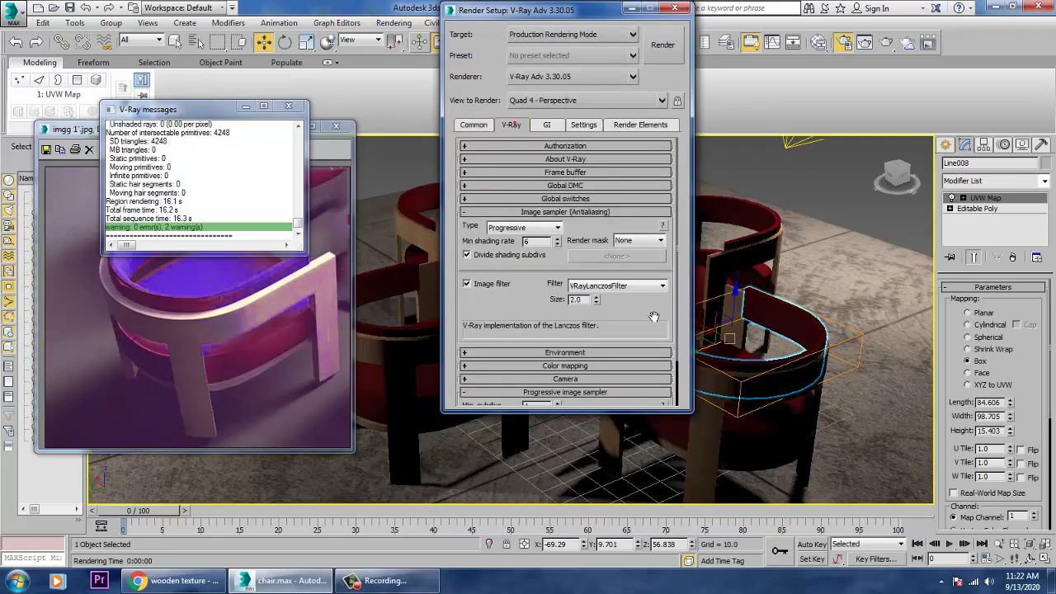
pyautogui.click(544, 229)
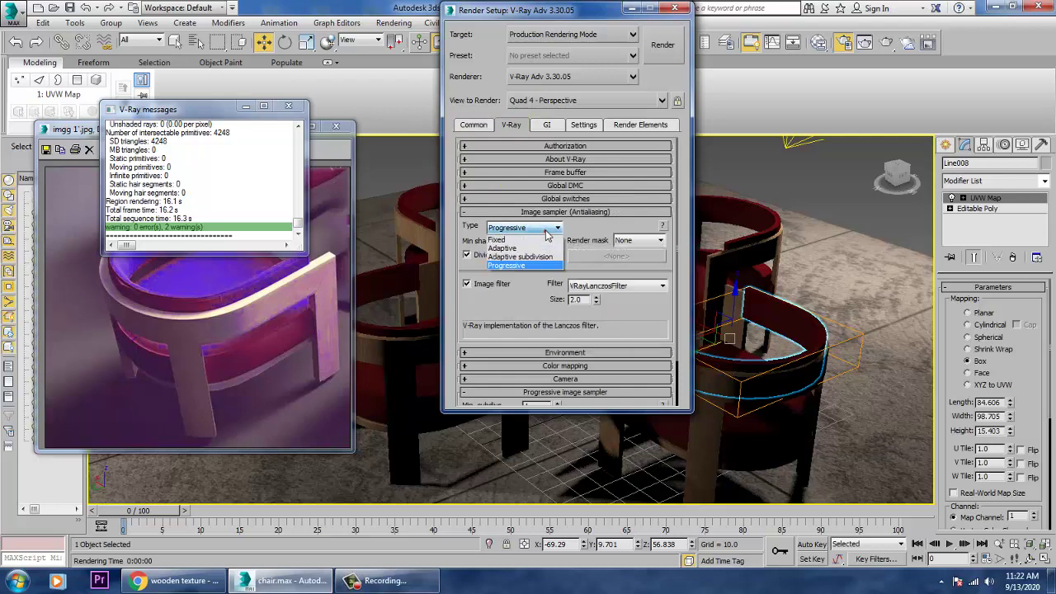
pyautogui.click(544, 257)
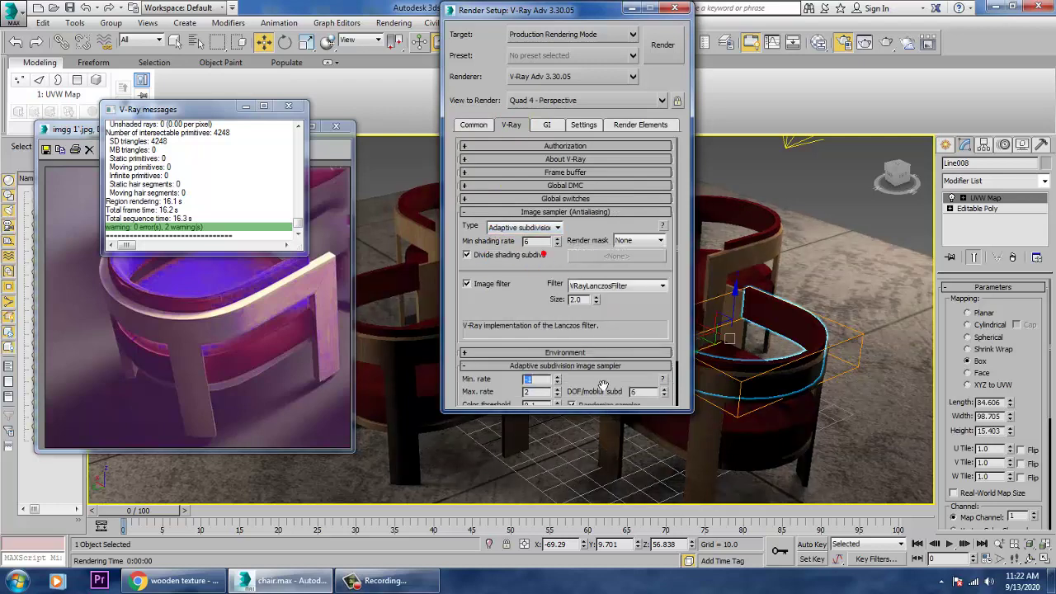
pyautogui.moveTo(536, 327); pyautogui.dragTo(544, 203)
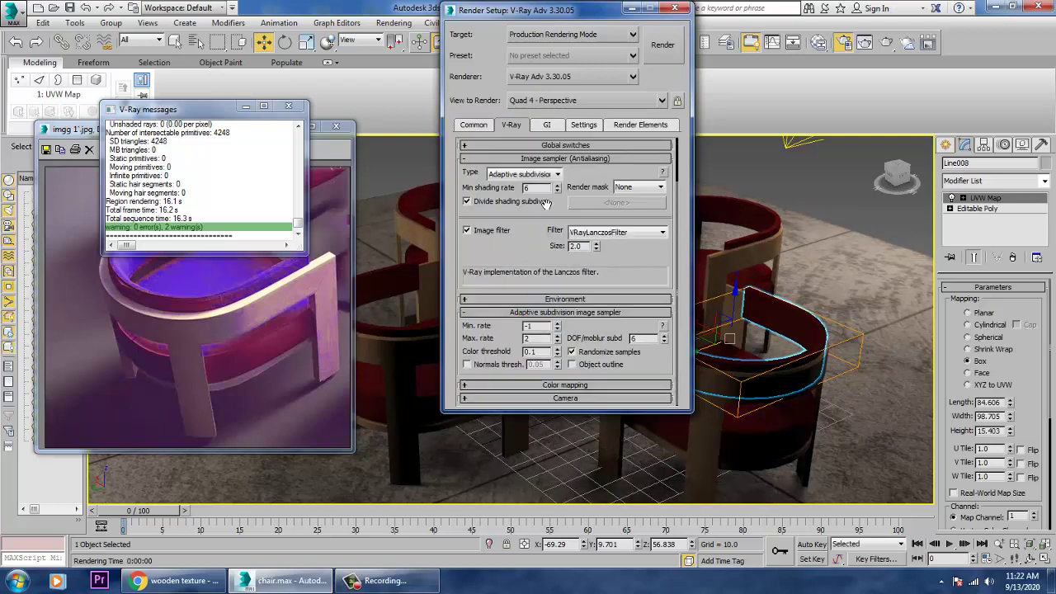
pyautogui.click(621, 231)
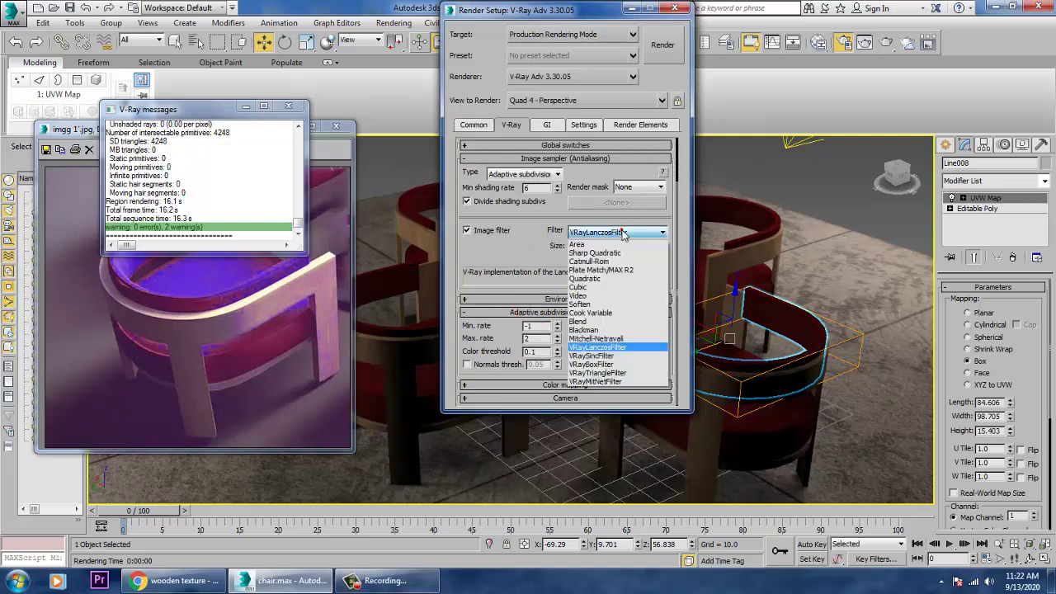
pyautogui.click(615, 348)
pyautogui.click(610, 233)
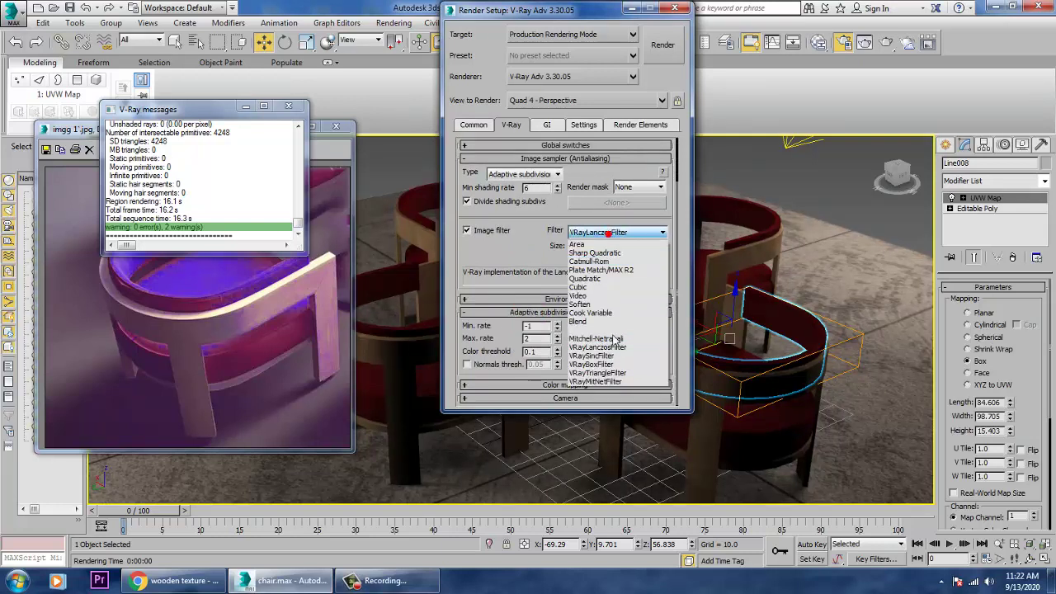
pyautogui.click(607, 337)
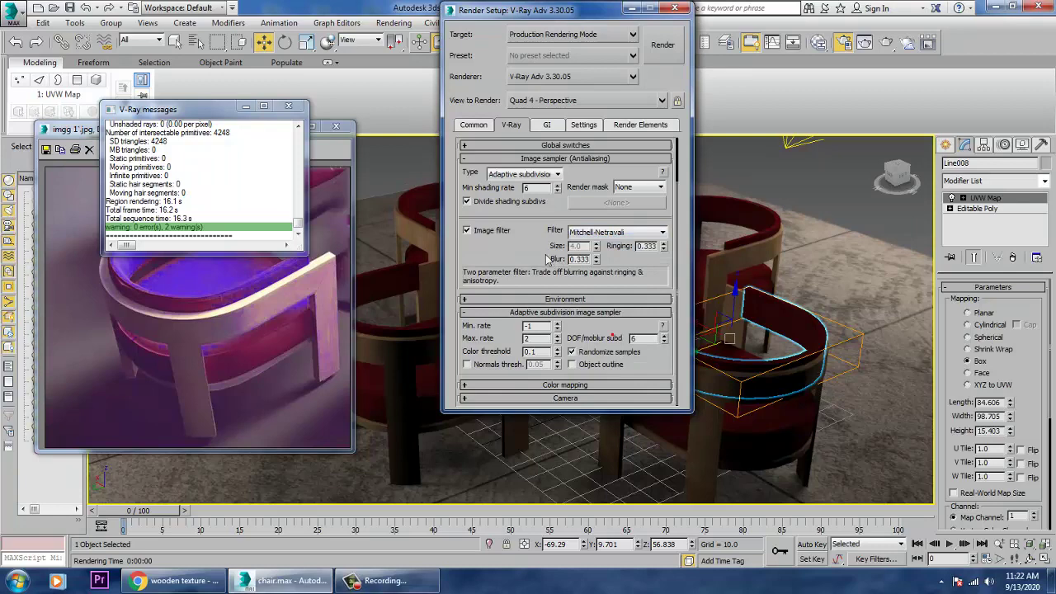
# Change the color mapping type to Exponential.
pyautogui.click(558, 385)
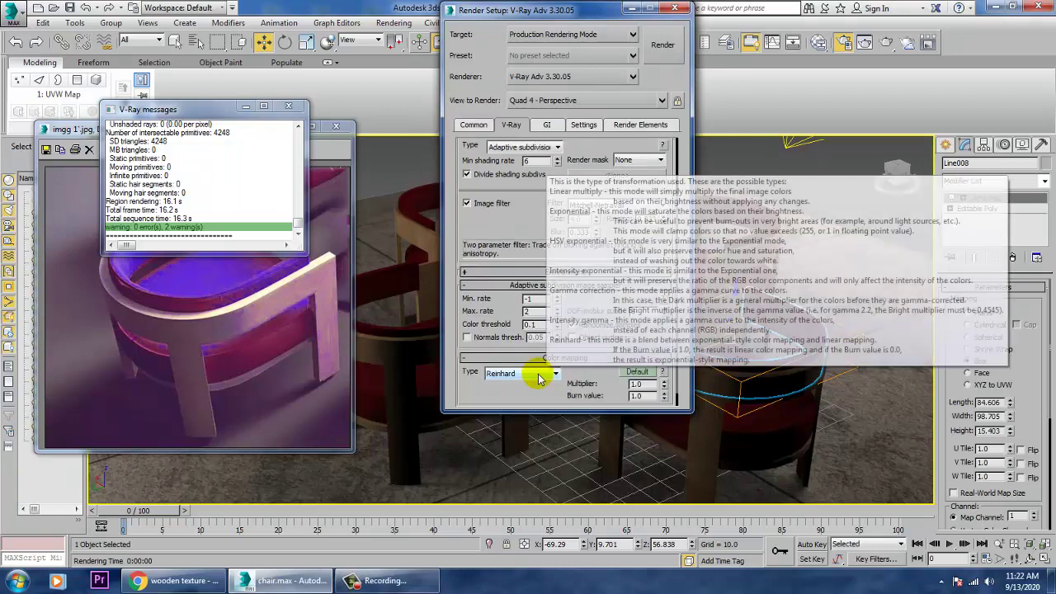
pyautogui.click(536, 373)
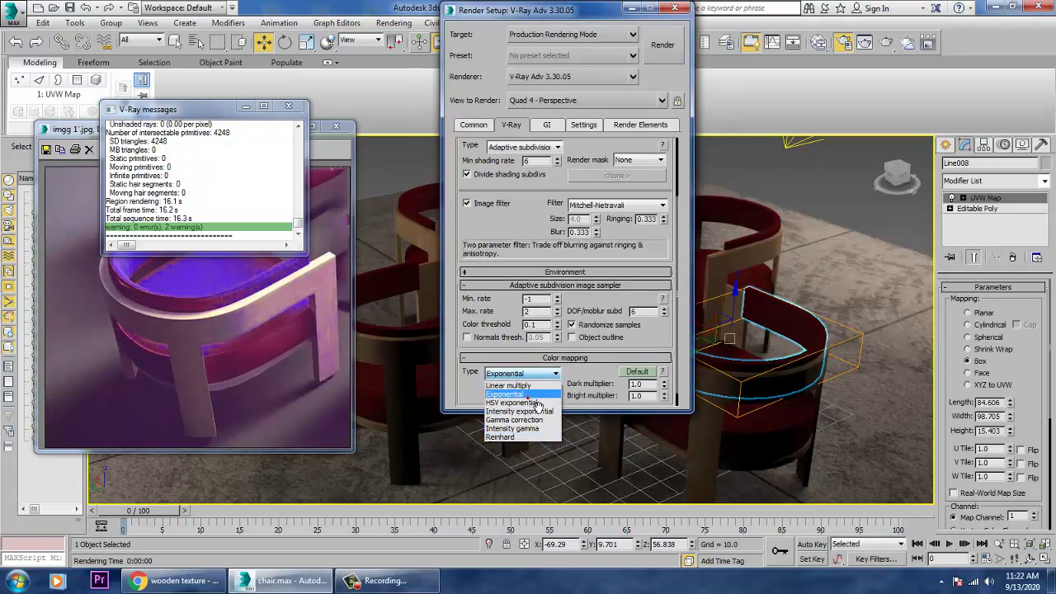
pyautogui.click(535, 403)
pyautogui.click(548, 124)
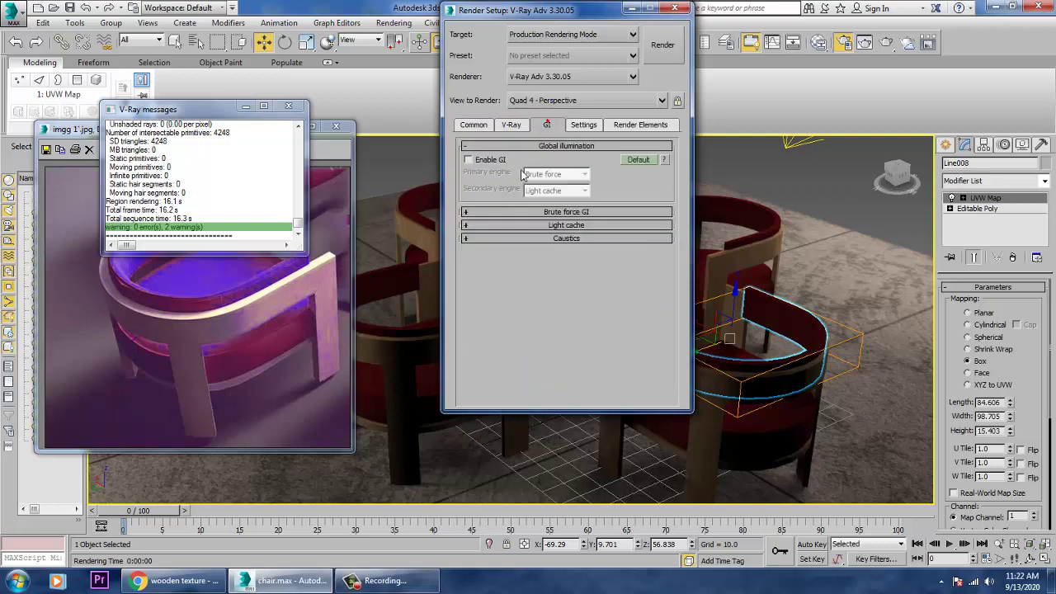
# Enable global illumination with Irradiance map as the primary engine.
pyautogui.click(486, 161)
pyautogui.click(584, 174)
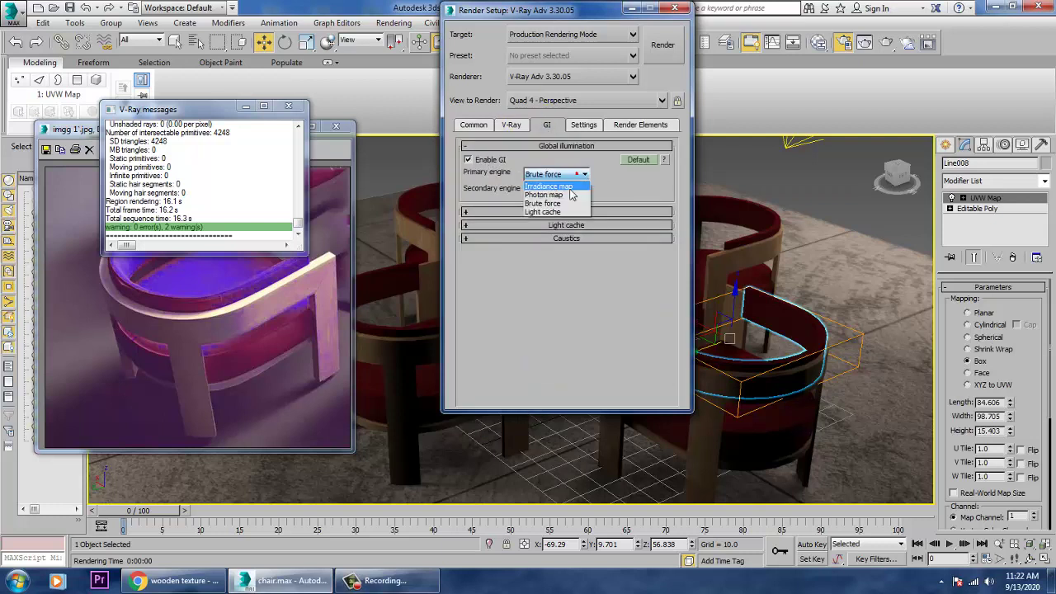
pyautogui.click(567, 190)
# Give the Irradiance map 150 subdivs and 60 interpolation samples, then start a test render.
pyautogui.click(564, 213)
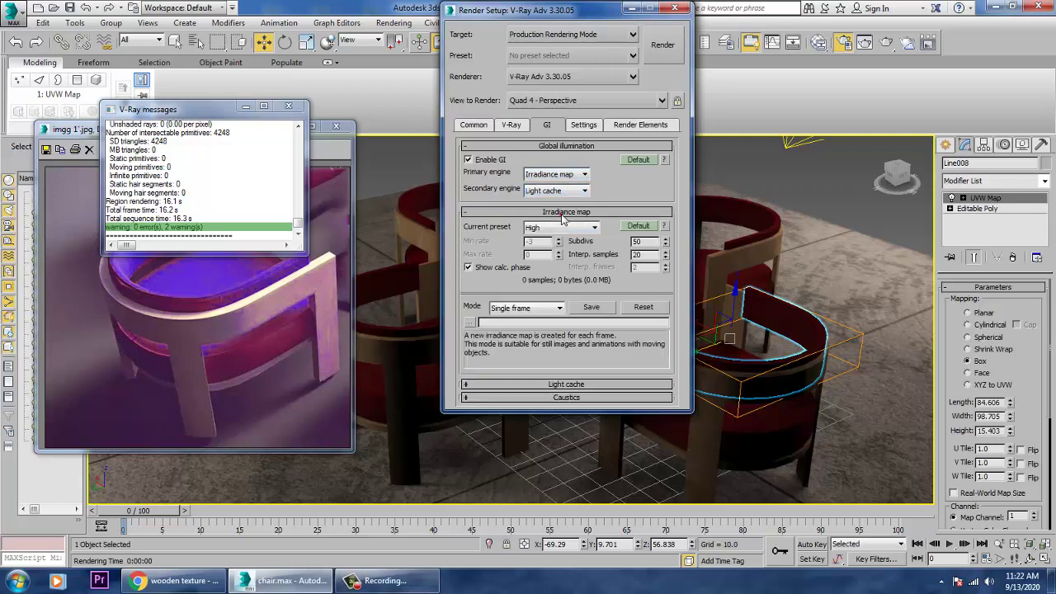
pyautogui.click(638, 226)
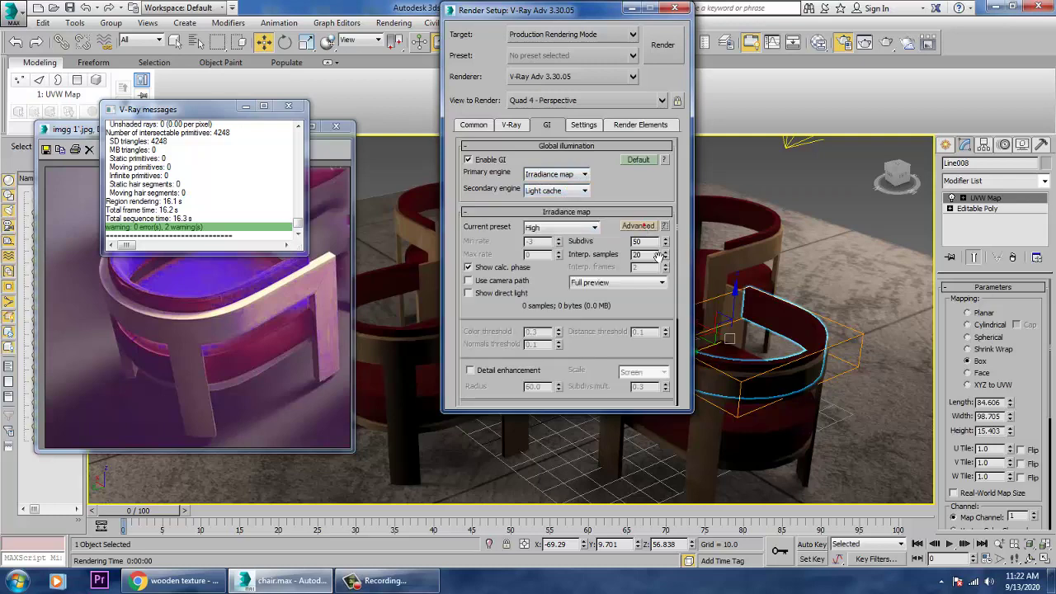
pyautogui.click(647, 240)
pyautogui.write('150')
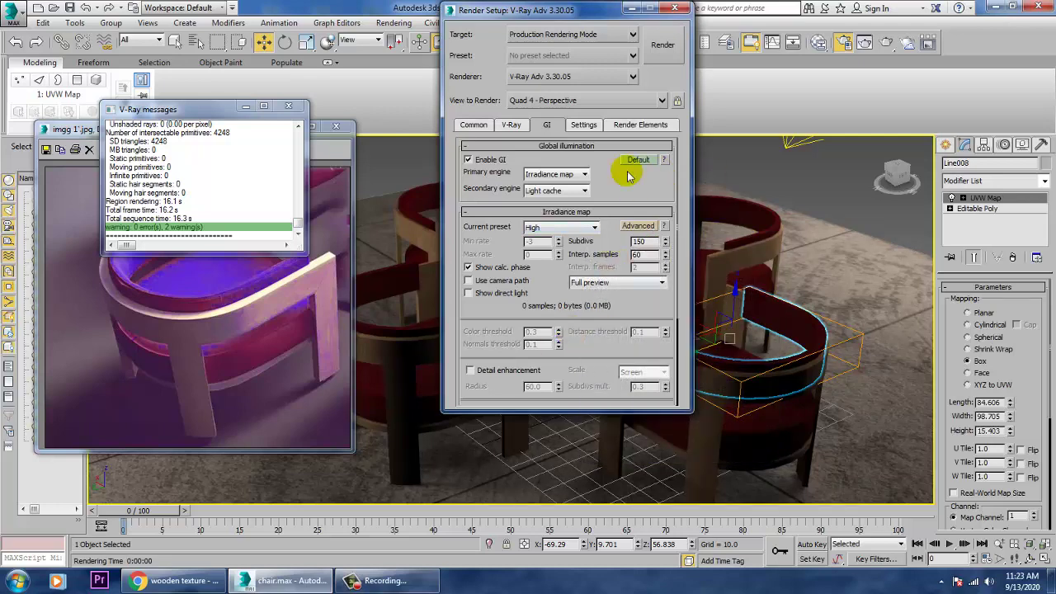
pyautogui.click(578, 126)
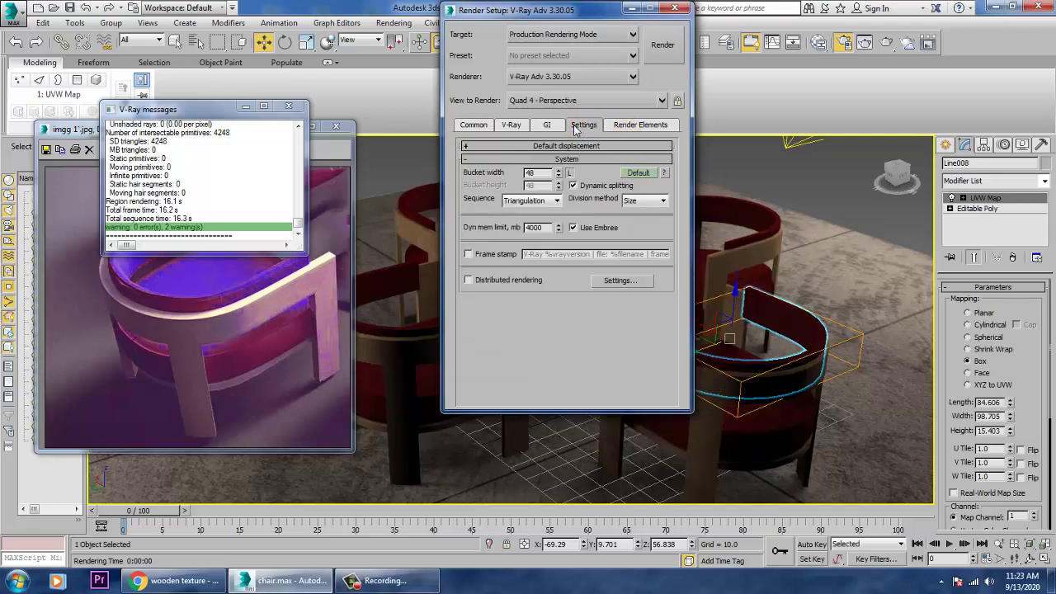
pyautogui.click(660, 47)
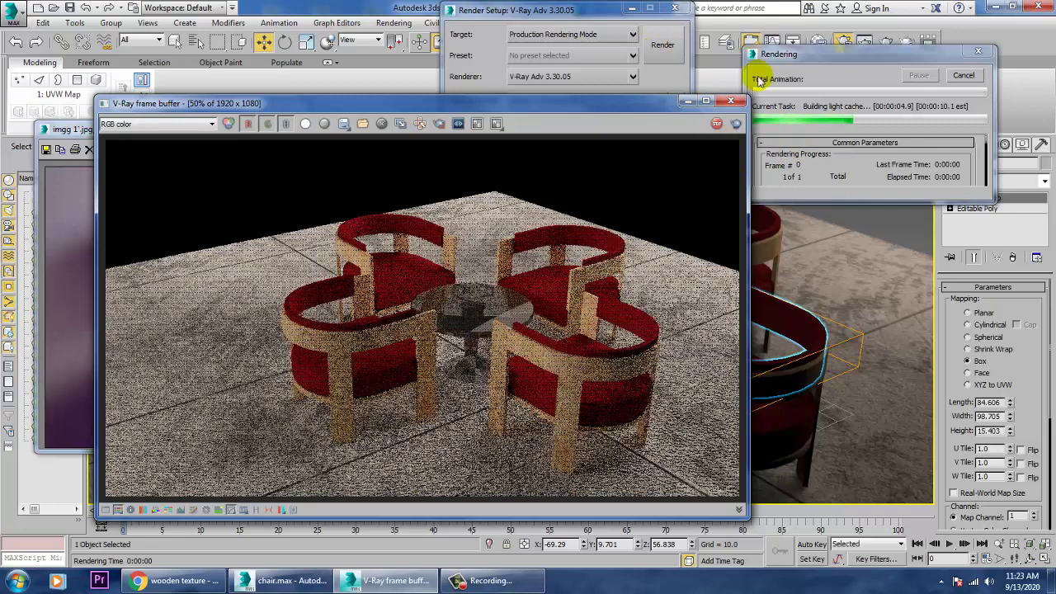
# Stop the render, enable the reflection/refraction environment override, and render again.
pyautogui.click(731, 100)
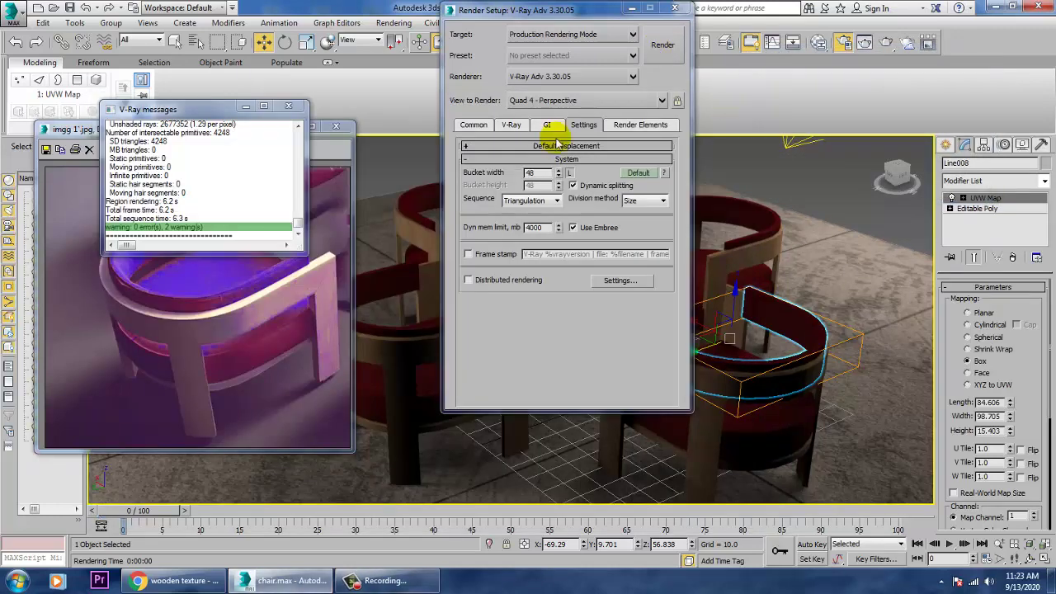
pyautogui.click(512, 125)
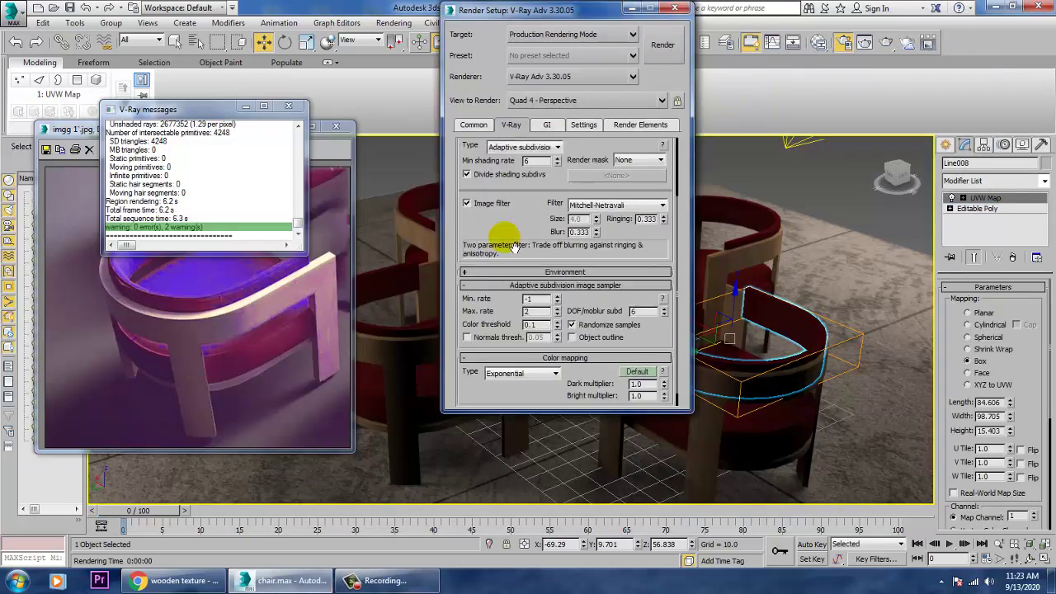
pyautogui.scroll(-1, 513, 246)
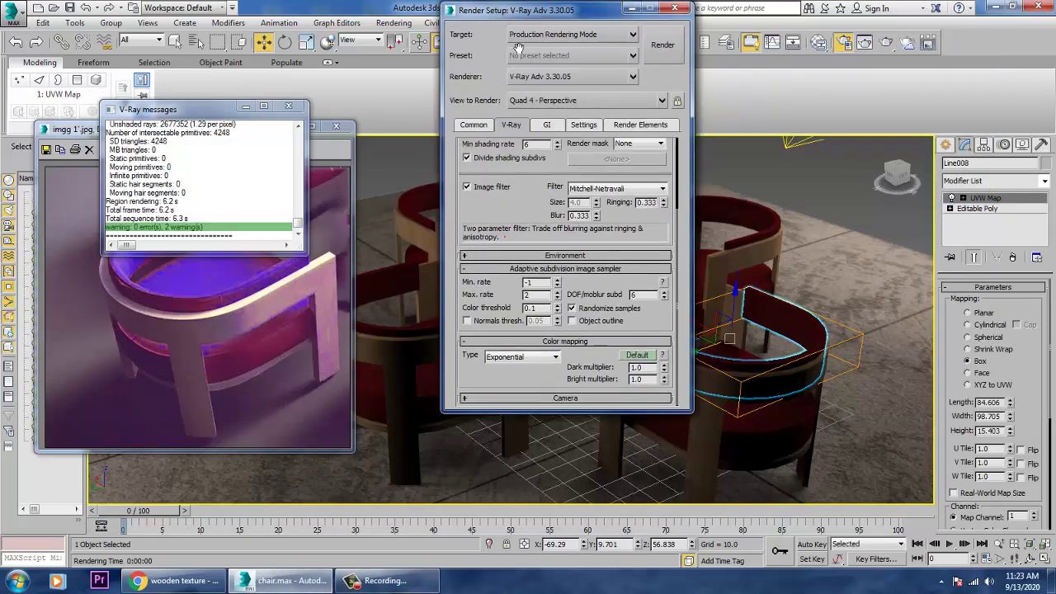
pyautogui.click(534, 255)
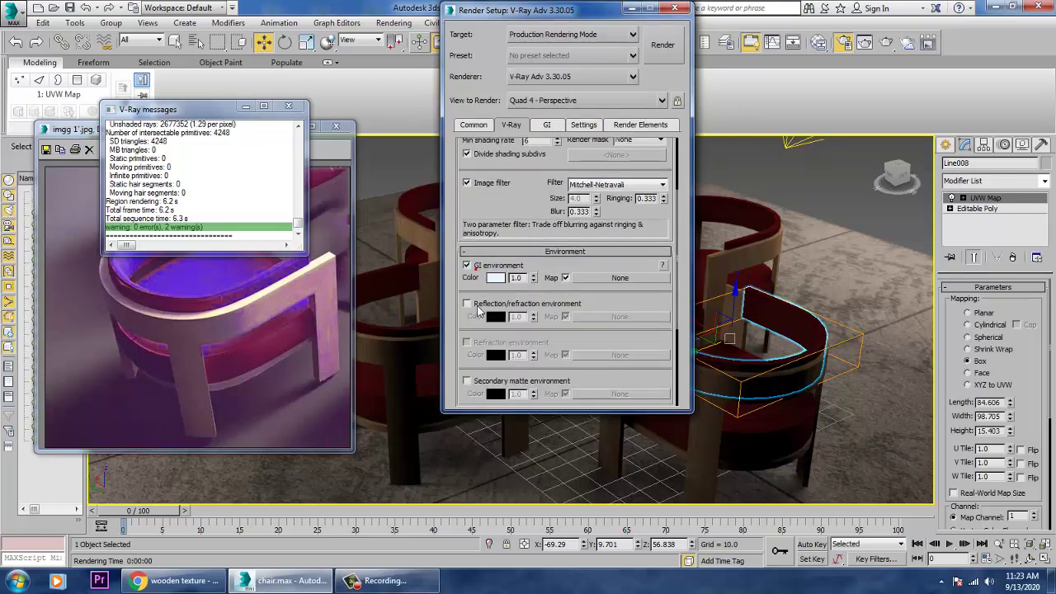
pyautogui.click(477, 307)
pyautogui.click(663, 46)
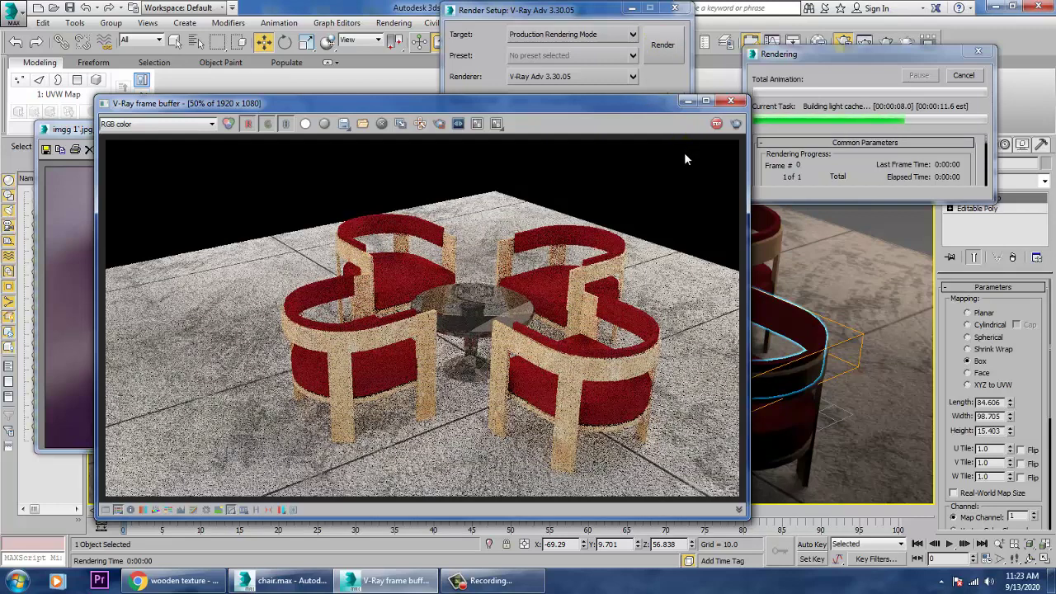
# Close the frame buffer and minimize Render Setup to show the viewport.
pyautogui.click(731, 100)
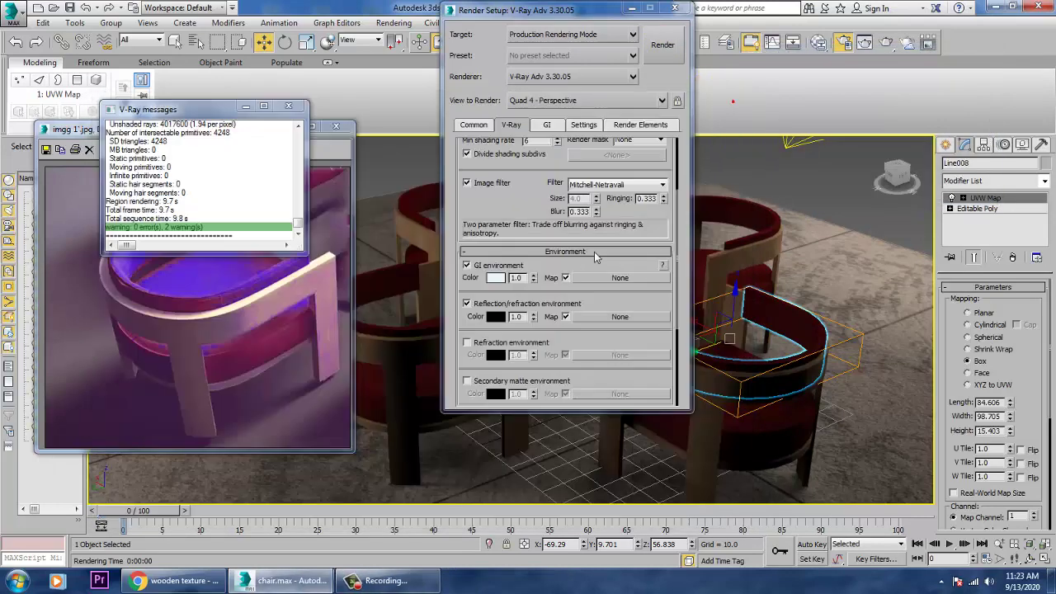
pyautogui.click(630, 10)
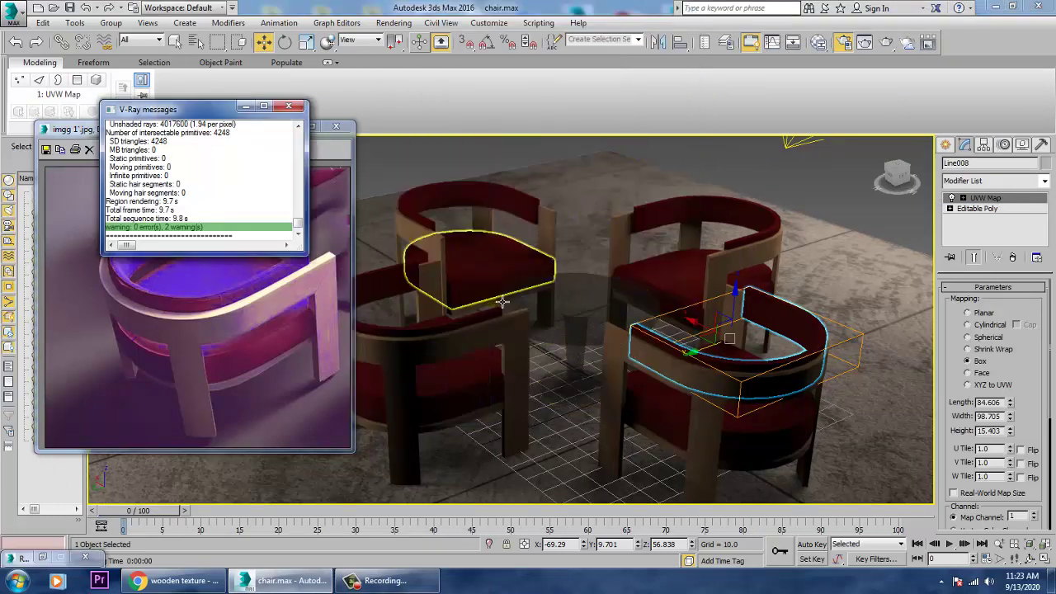
pyautogui.click(577, 179)
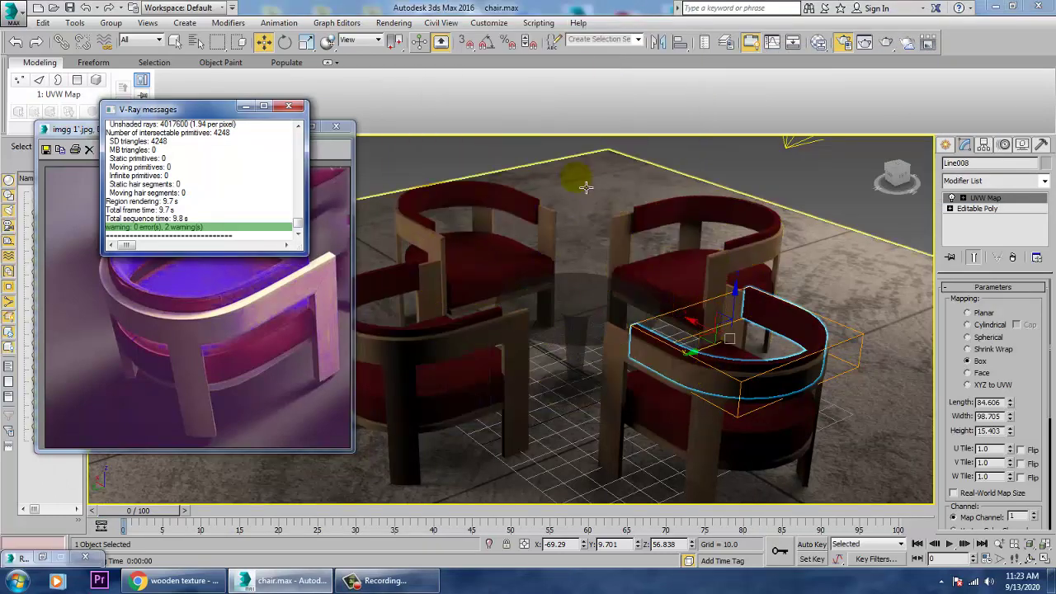
# In Rendering > Environment, try a blue background but cancel to keep it black, then go to Chrome.
pyautogui.click(390, 24)
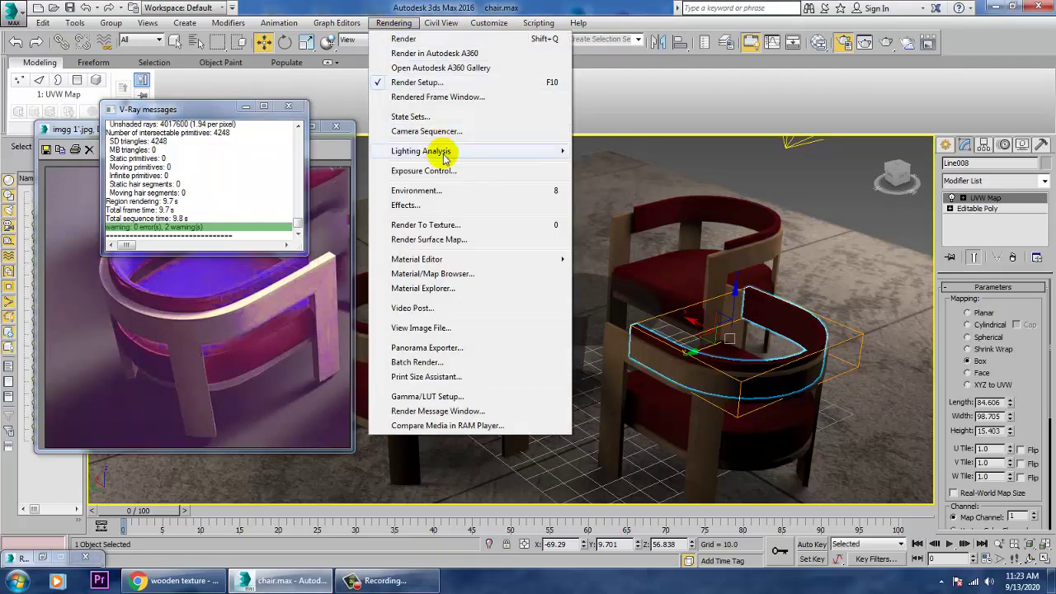
pyautogui.click(429, 191)
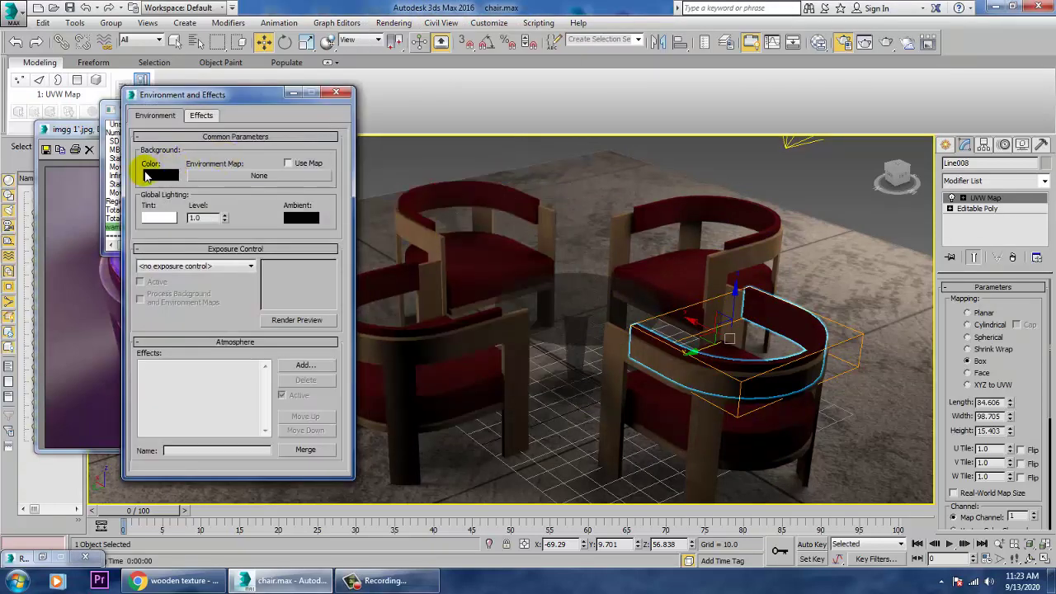
pyautogui.click(147, 171)
pyautogui.moveTo(333, 139); pyautogui.dragTo(330, 131)
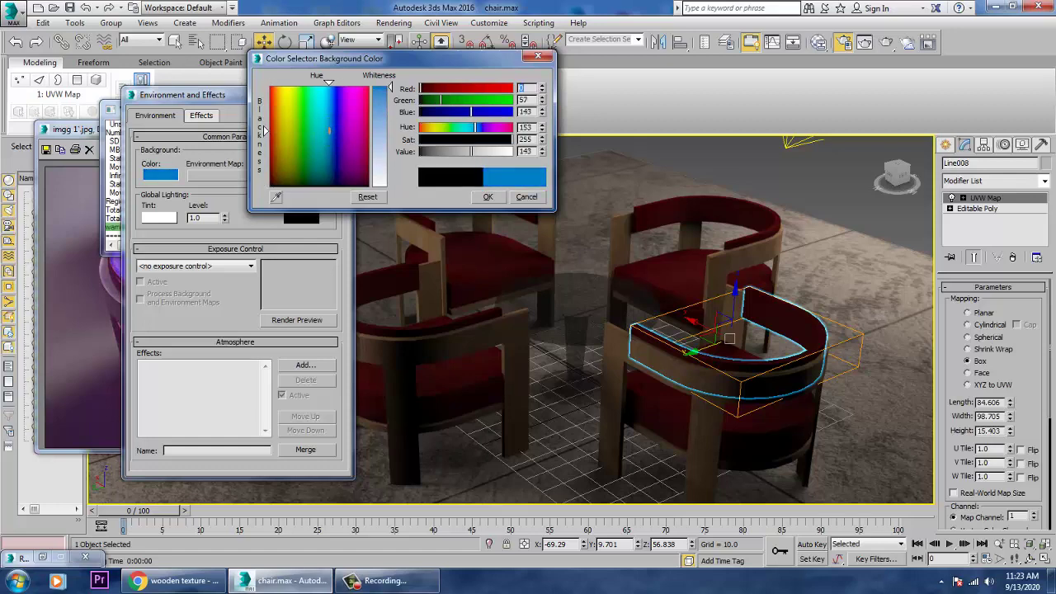
pyautogui.click(527, 197)
pyautogui.click(171, 582)
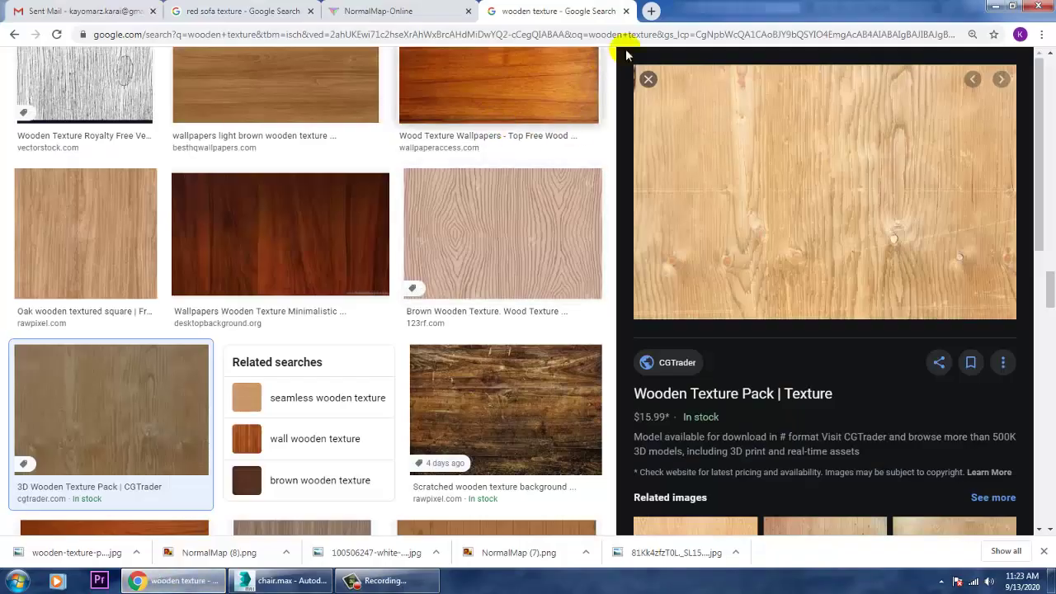
# Search Google Images for 'sky' in a new tab.
pyautogui.click(652, 11)
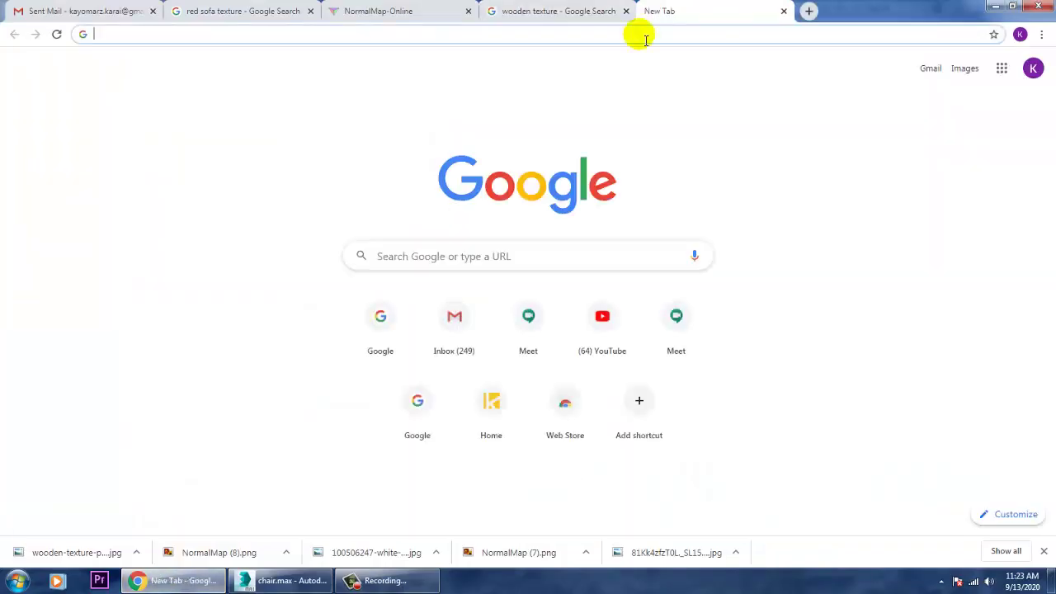
pyautogui.click(646, 39)
pyautogui.write('sky')
pyautogui.press('Return')
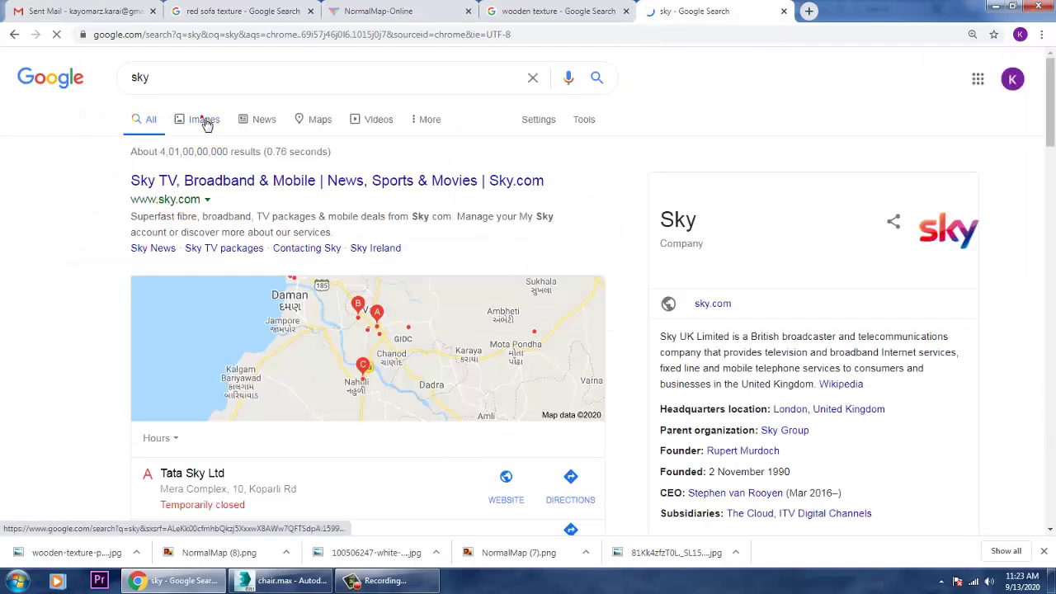
pyautogui.click(204, 120)
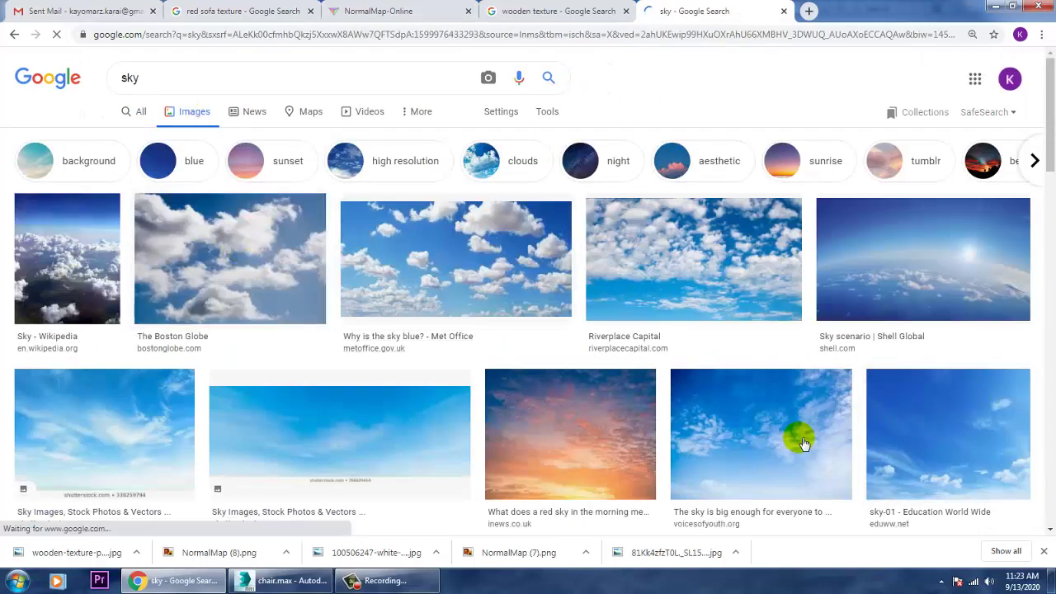
pyautogui.click(750, 446)
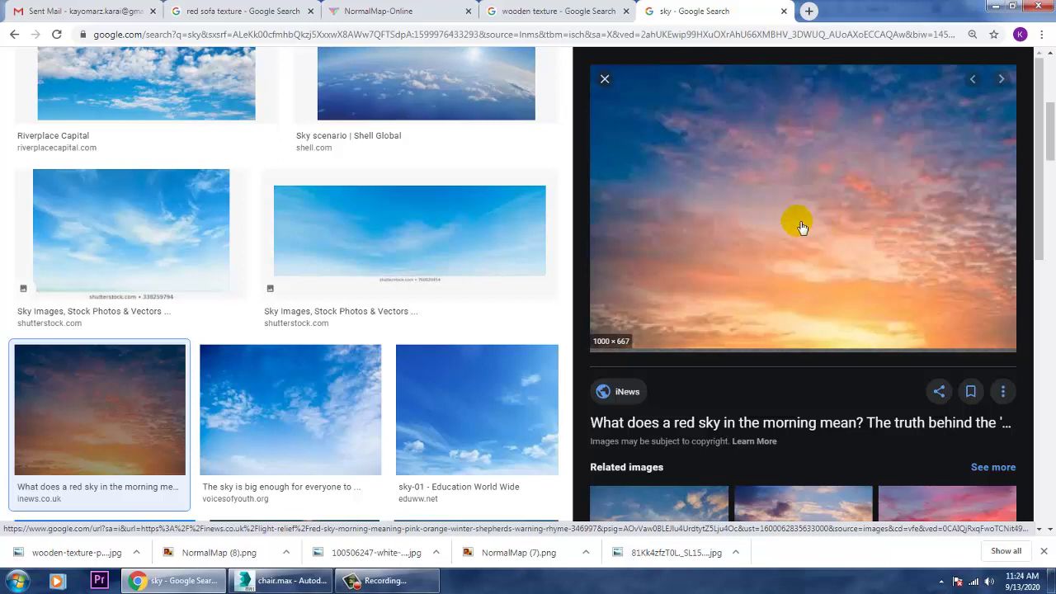
# Save the sunset sky image as a JPEG into the Sofa folder.
pyautogui.rightClick(775, 146)
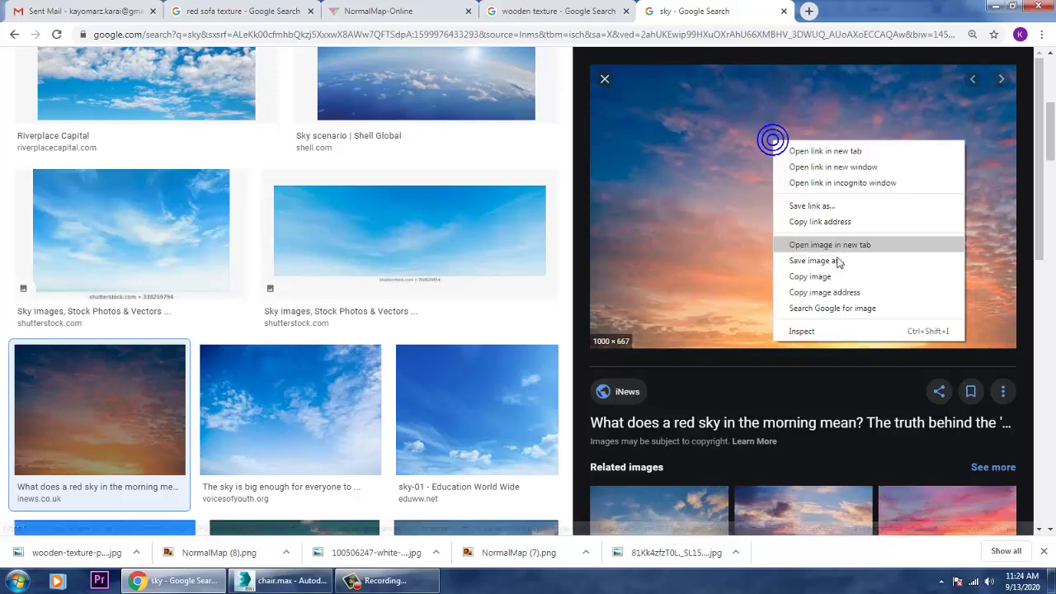
pyautogui.click(828, 257)
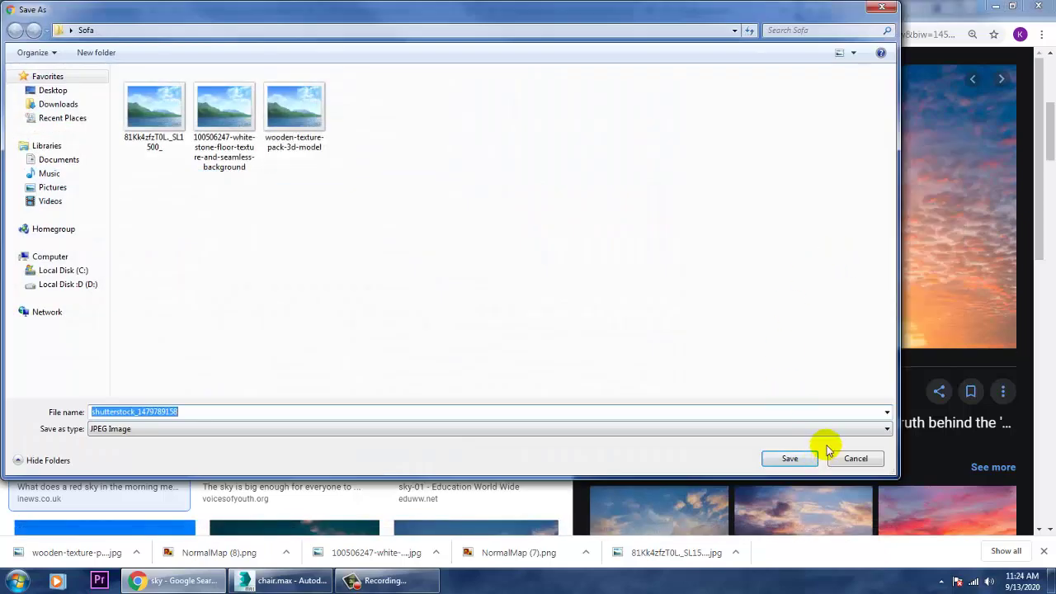
pyautogui.click(800, 462)
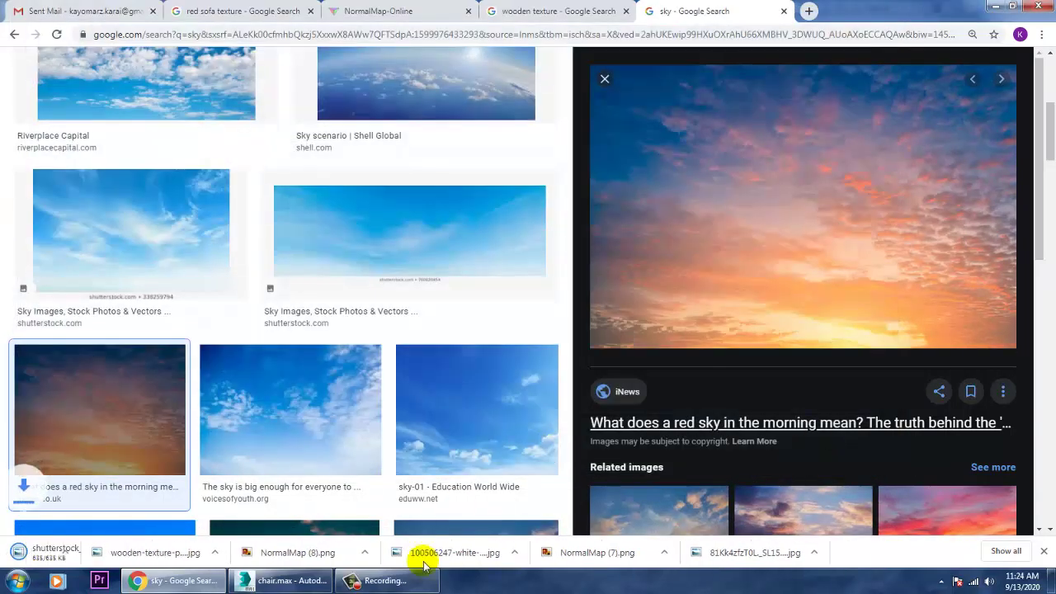
pyautogui.click(271, 582)
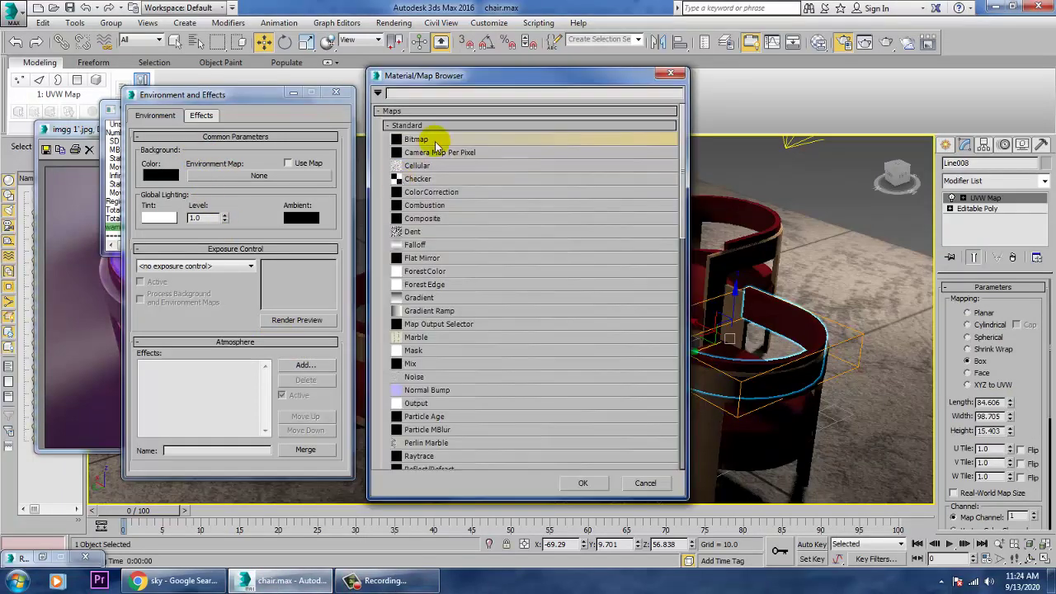
# Load the saved shutterstock sunset sky as the Environment Map bitmap and start a test render.
pyautogui.doubleClick(432, 142)
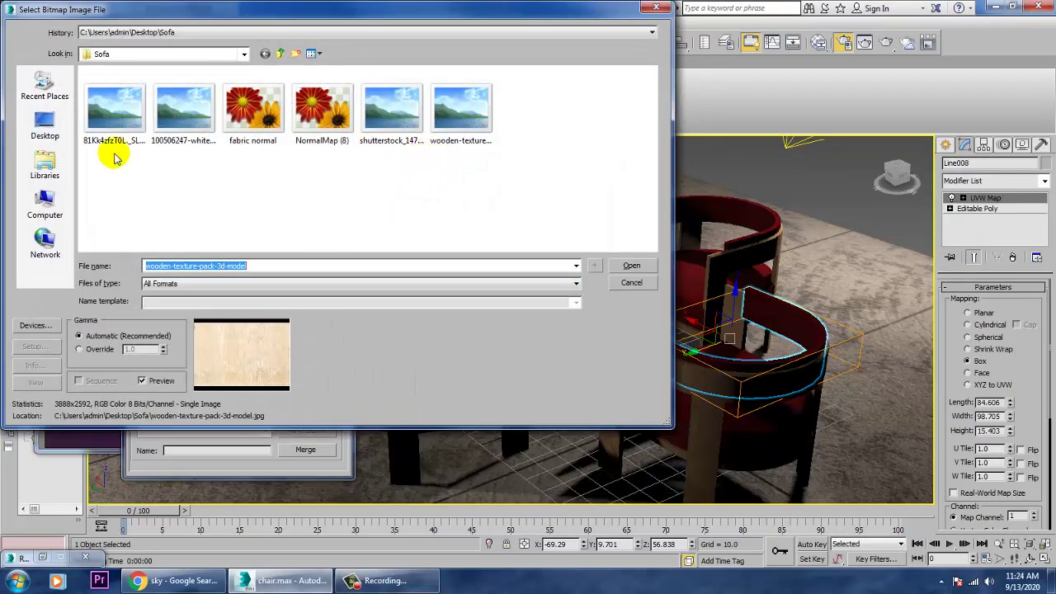
pyautogui.doubleClick(392, 112)
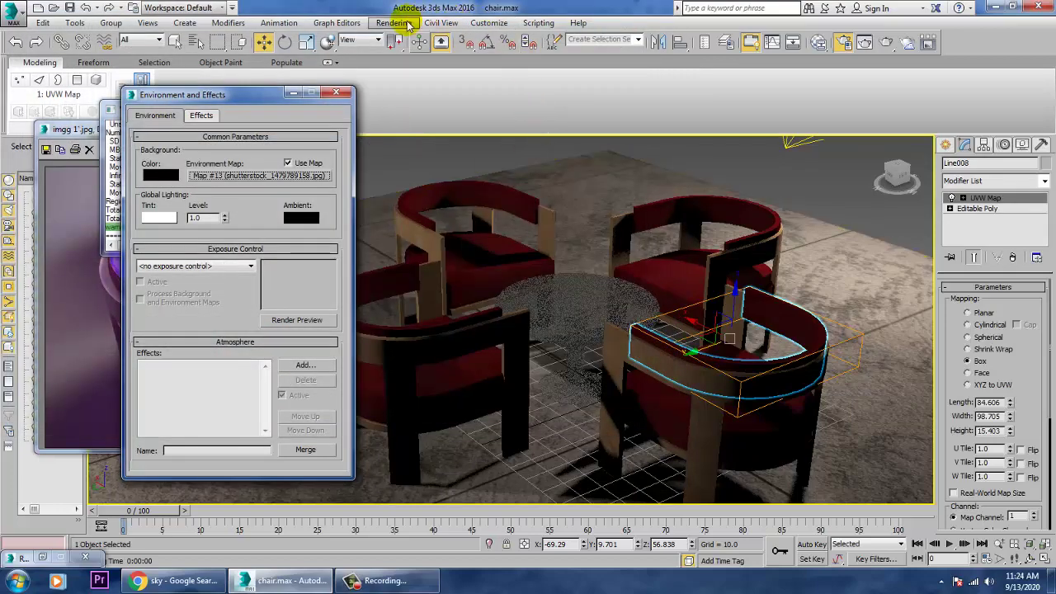
pyautogui.click(394, 22)
pyautogui.click(412, 37)
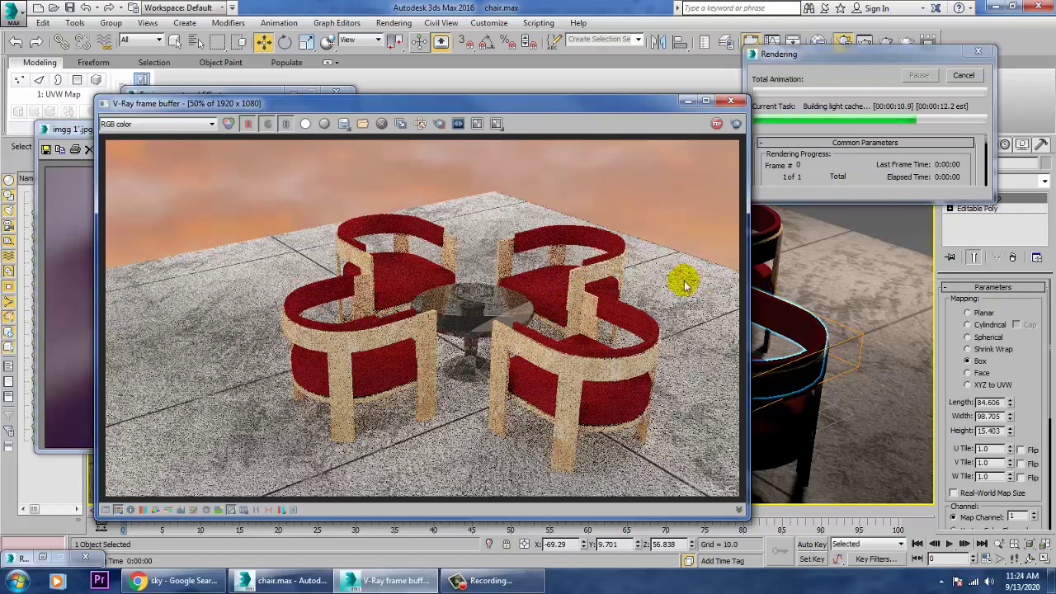
# Stop the render and load shutterstock_1479789158.jpg as V-Ray's GI environment map bitmap.
pyautogui.click(731, 103)
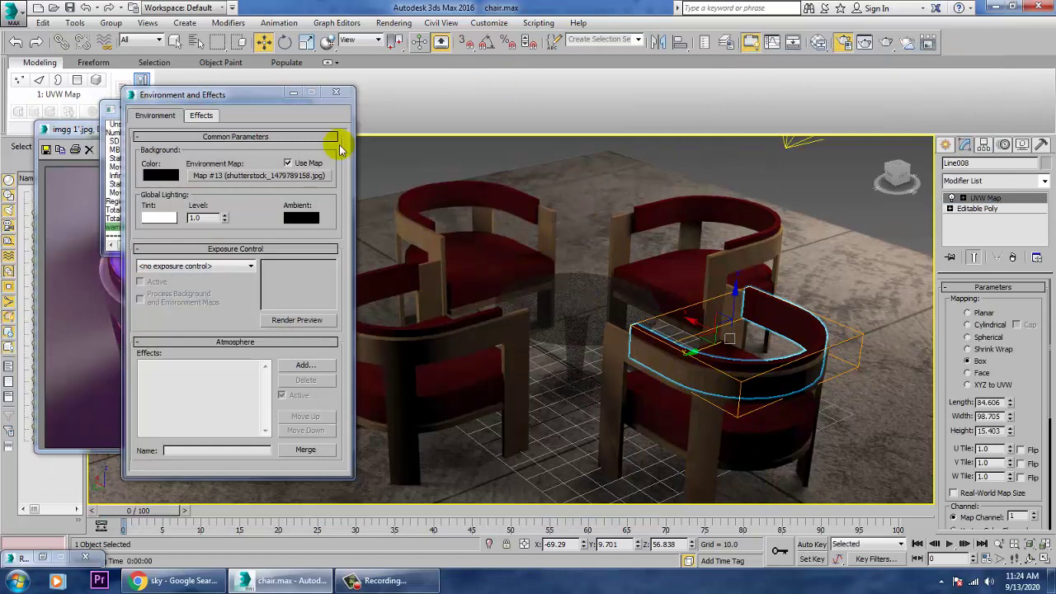
pyautogui.click(393, 22)
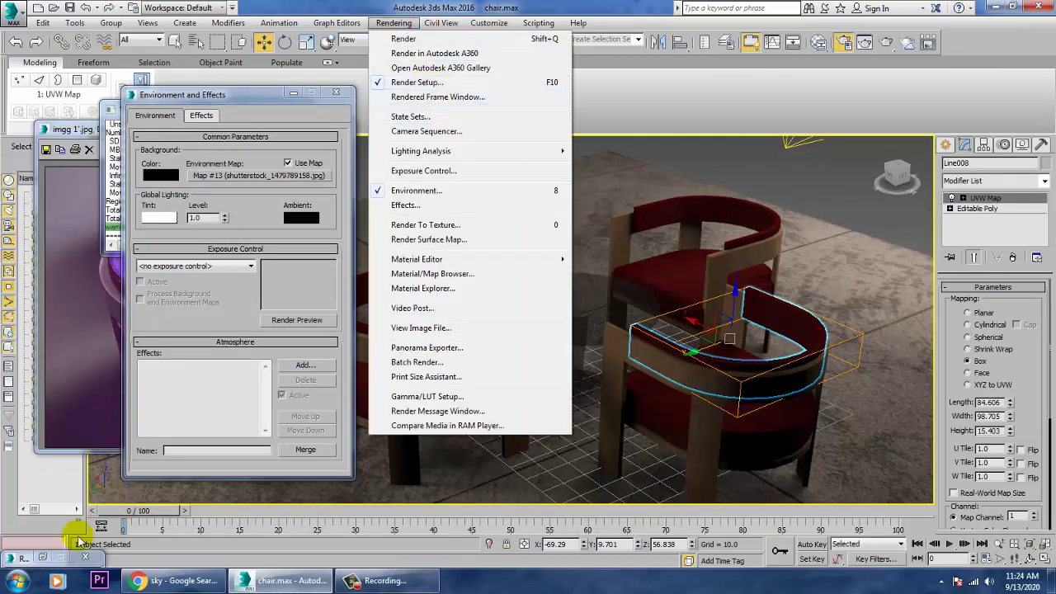
pyautogui.click(428, 83)
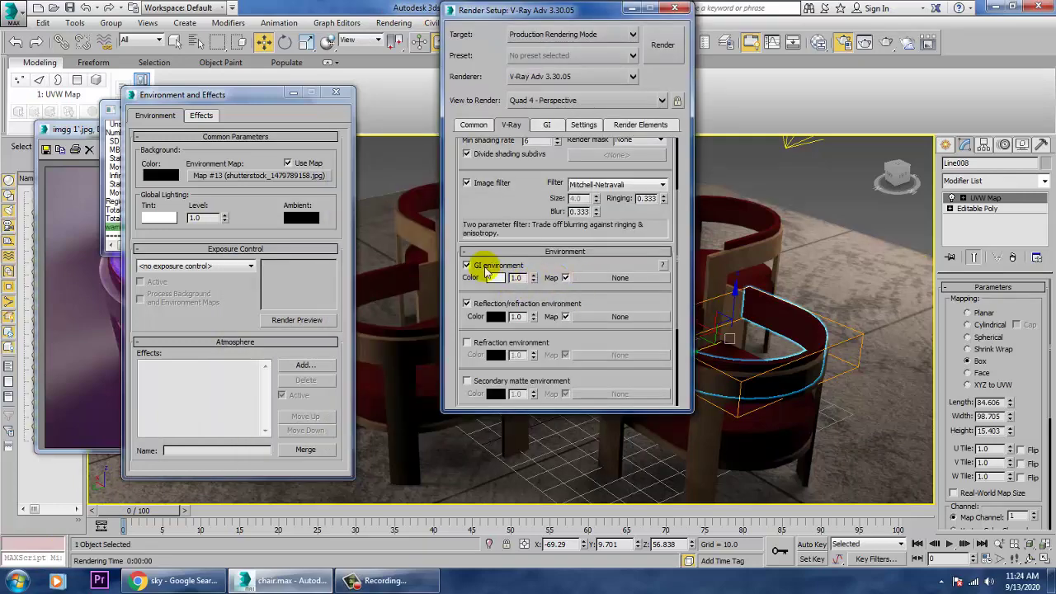
pyautogui.click(619, 278)
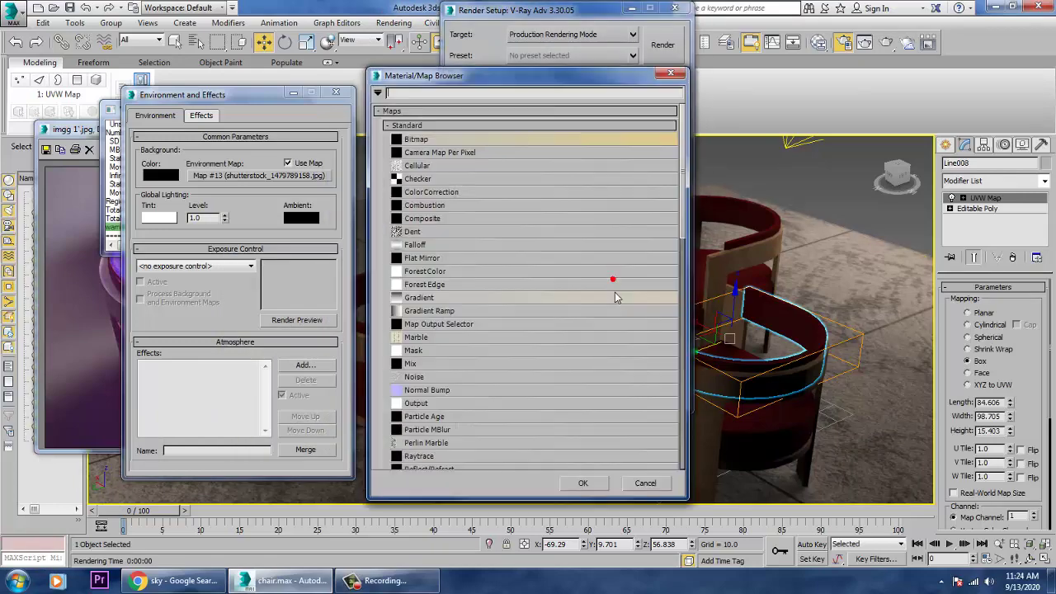
pyautogui.doubleClick(416, 140)
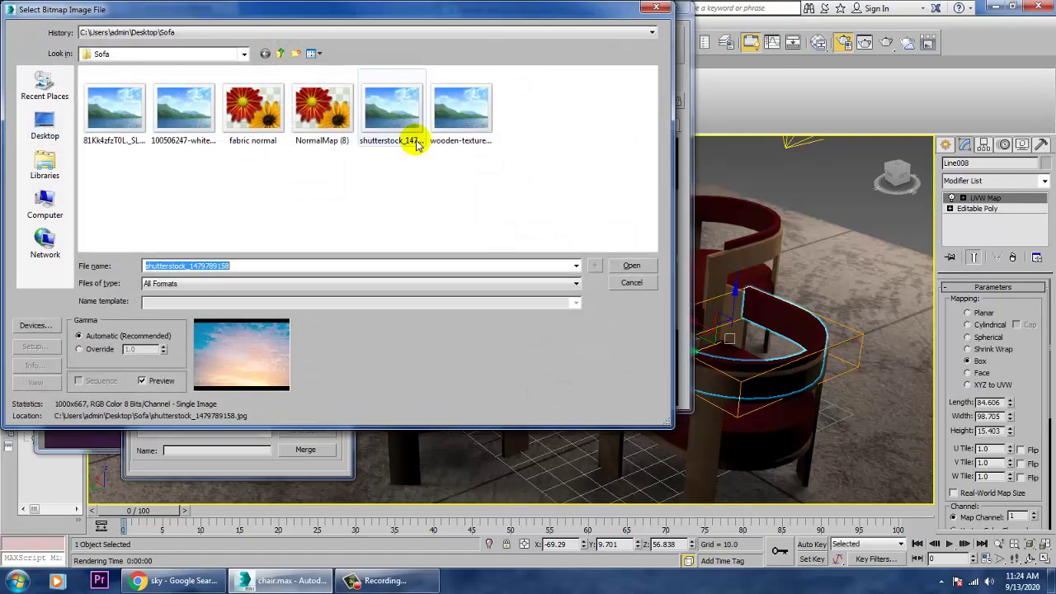
pyautogui.doubleClick(393, 111)
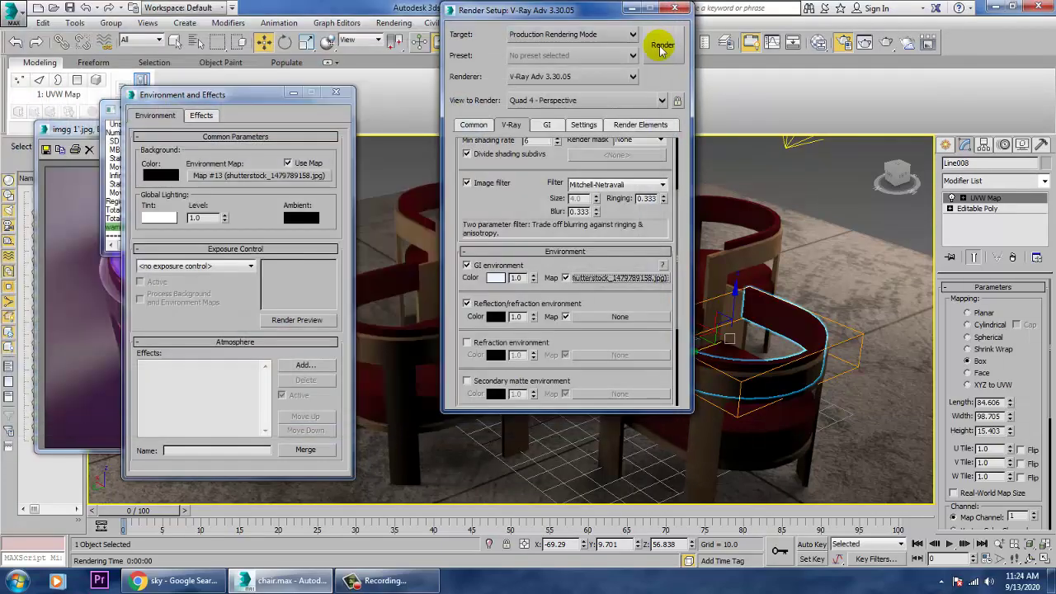
# Start the final 1920×1080 V-Ray render from Render Setup.
pyautogui.click(662, 43)
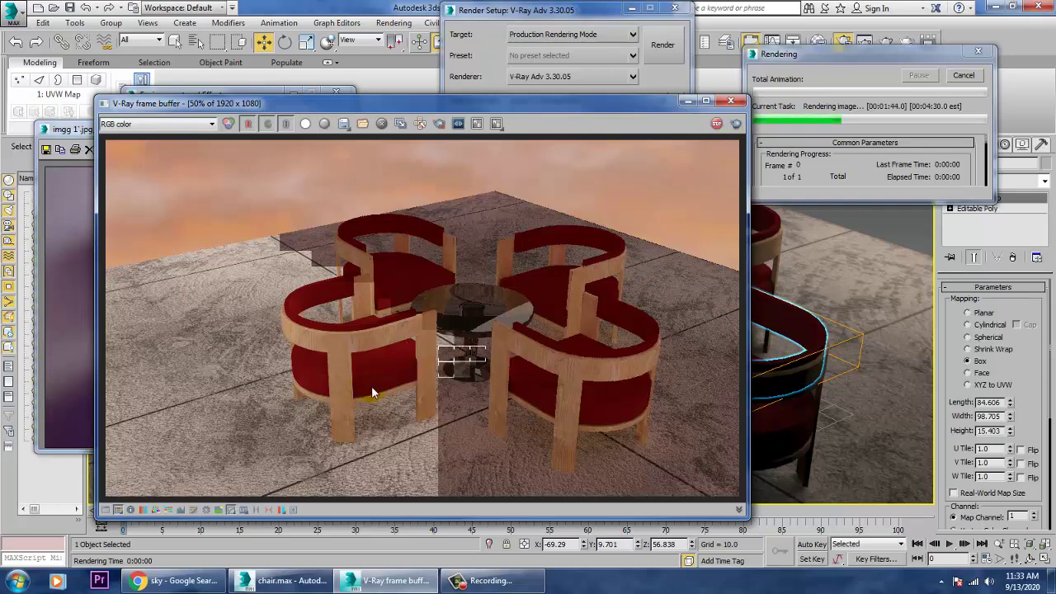
# Zoom in and out of the frame buffer to inspect the chairs and table while rendering completes.
pyautogui.scroll(2, 368, 356)
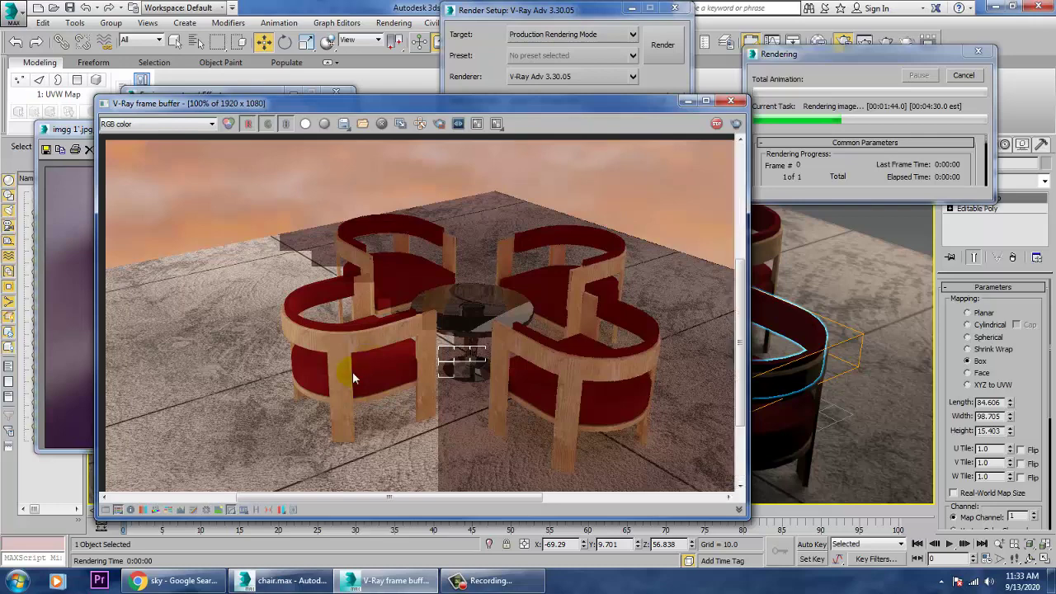
pyautogui.scroll(3, 352, 371)
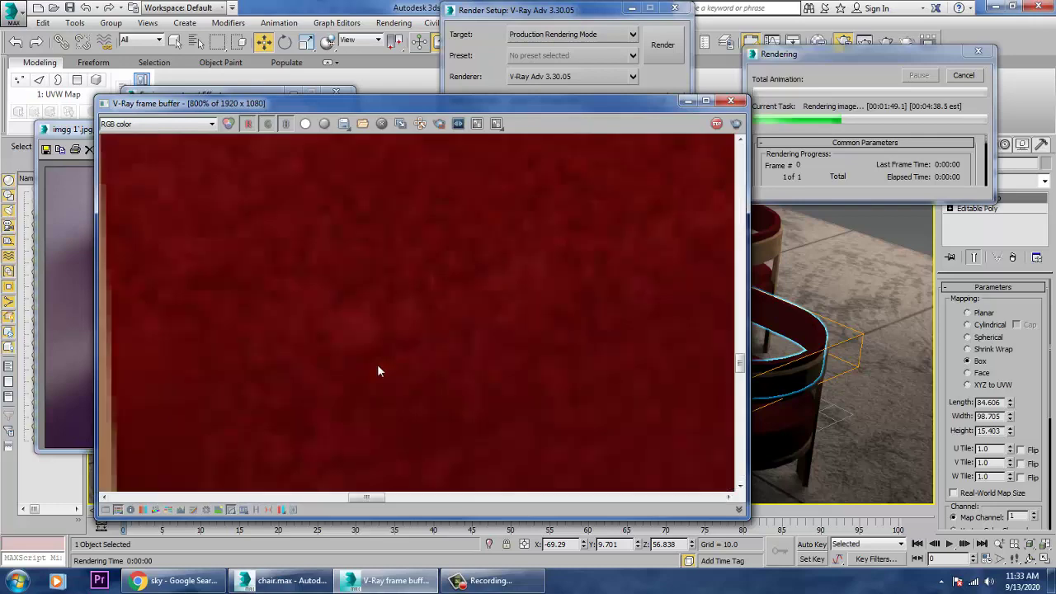
pyautogui.scroll(-1, 381, 368)
pyautogui.scroll(-2, 380, 367)
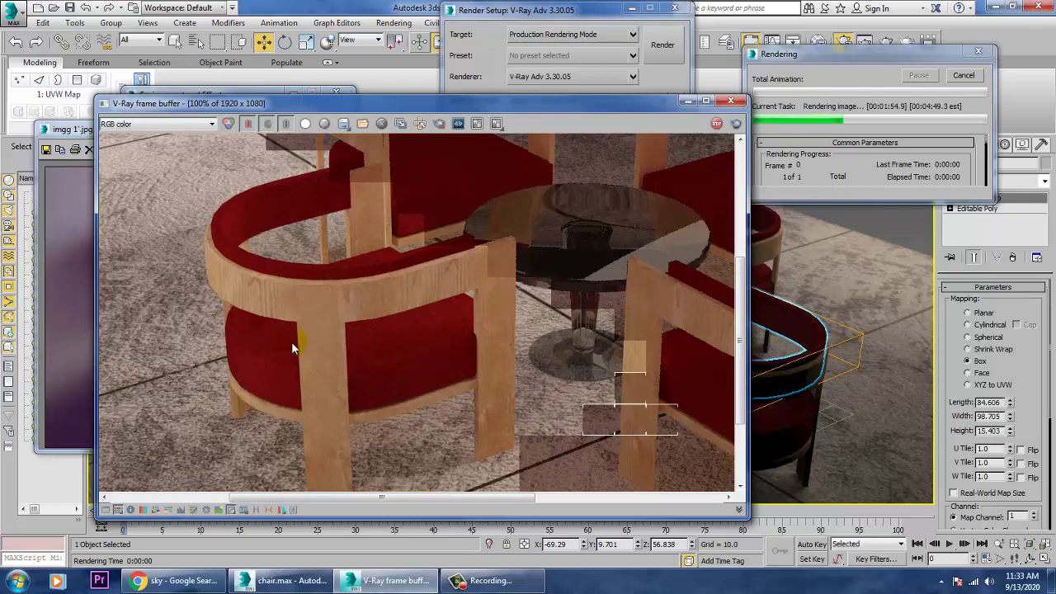
pyautogui.scroll(-2, 362, 346)
pyautogui.scroll(1, 361, 347)
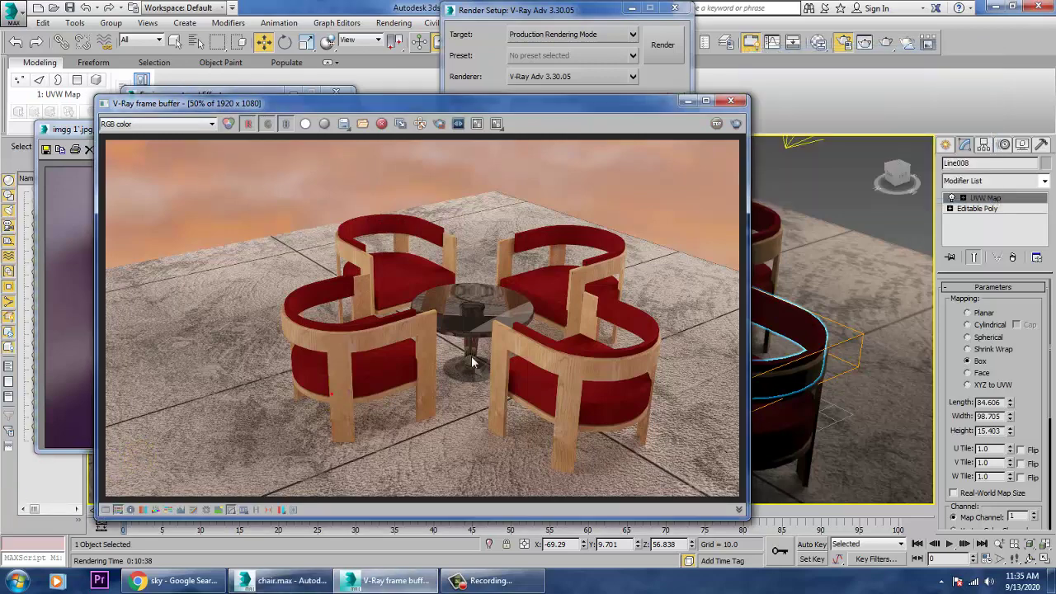
pyautogui.scroll(2, 471, 356)
pyautogui.scroll(-1, 467, 363)
pyautogui.scroll(-1, 463, 367)
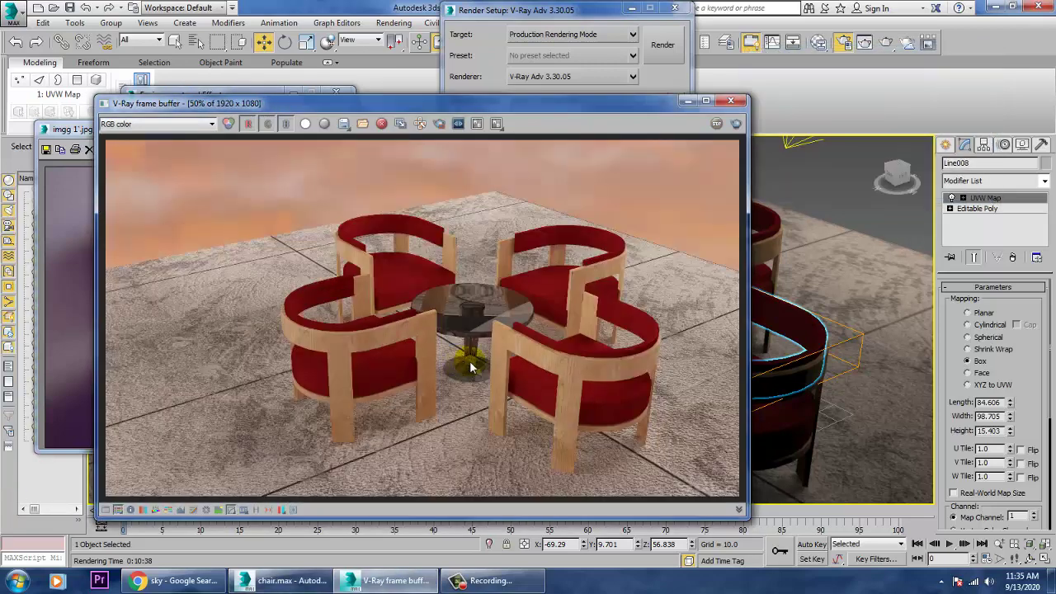
pyautogui.scroll(1, 495, 364)
pyautogui.scroll(-1, 496, 358)
# Save the finished render as a JPEG named 'render' in Desktop > Sofa at quality 100.
pyautogui.click(344, 124)
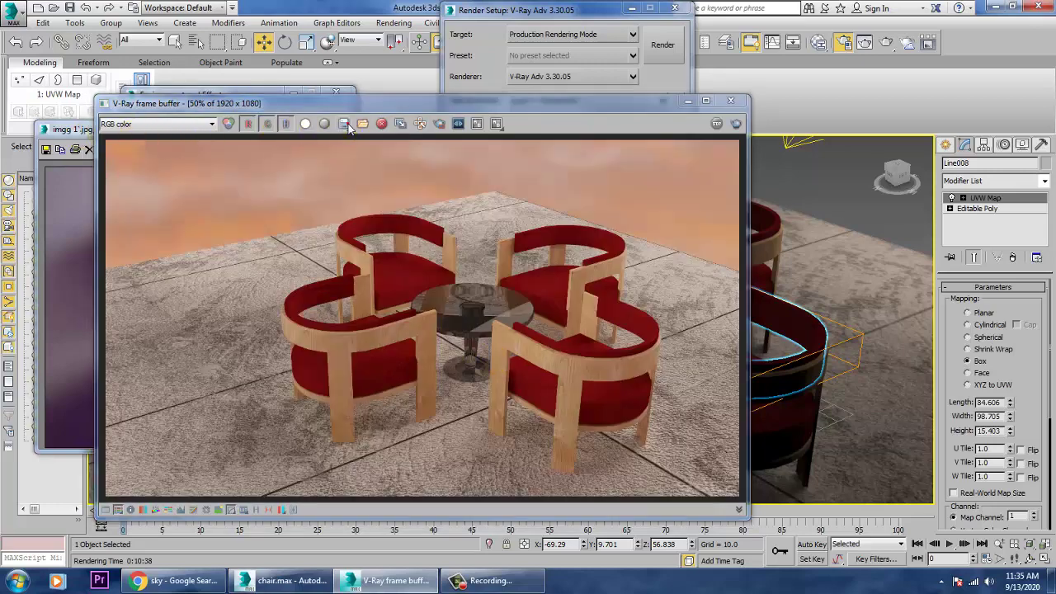
pyautogui.click(43, 128)
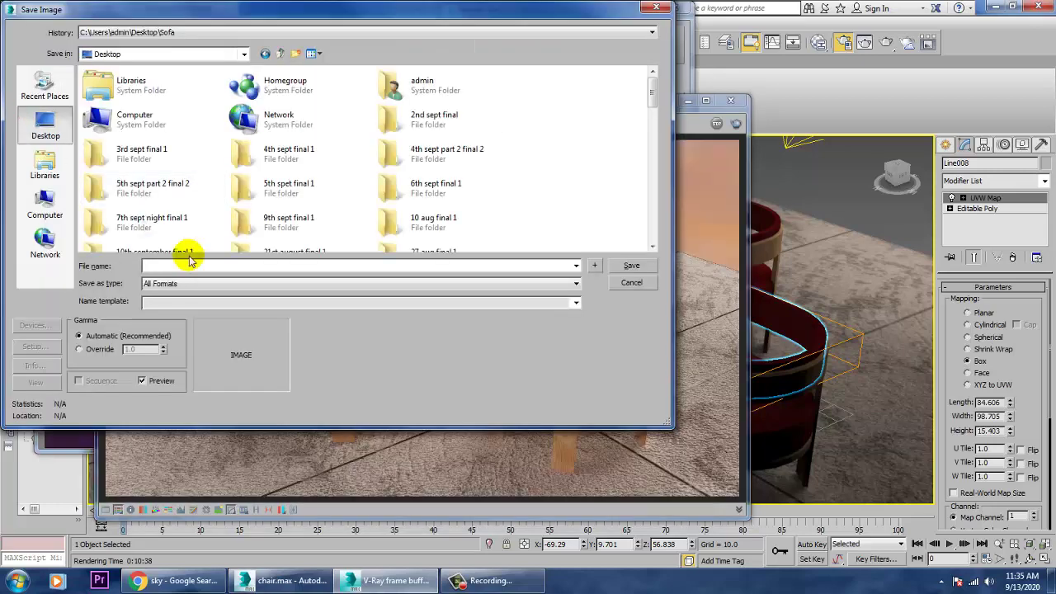
pyautogui.click(278, 205)
pyautogui.press('s')
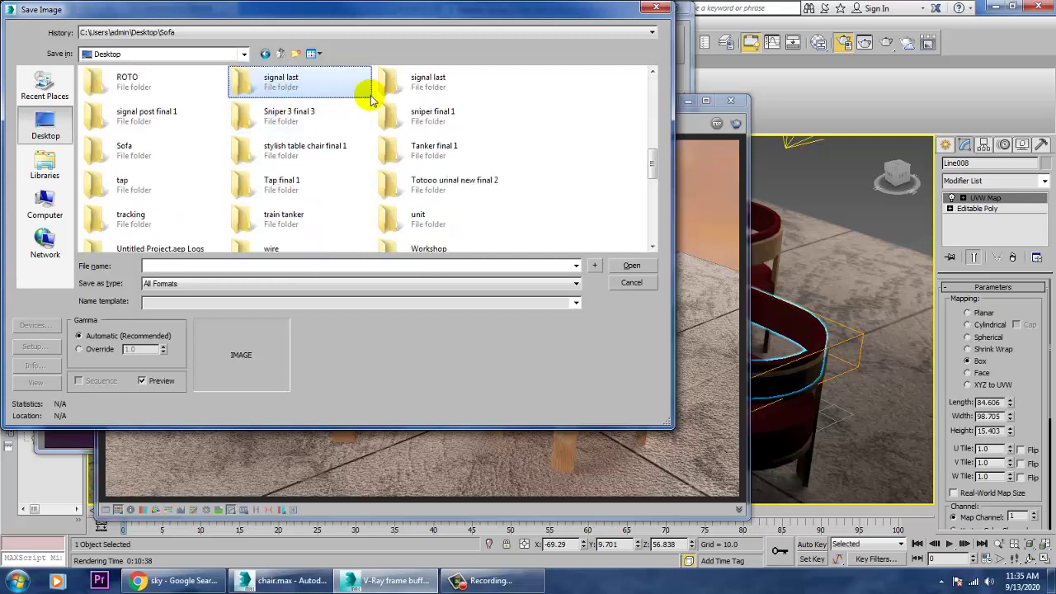
pyautogui.doubleClick(124, 150)
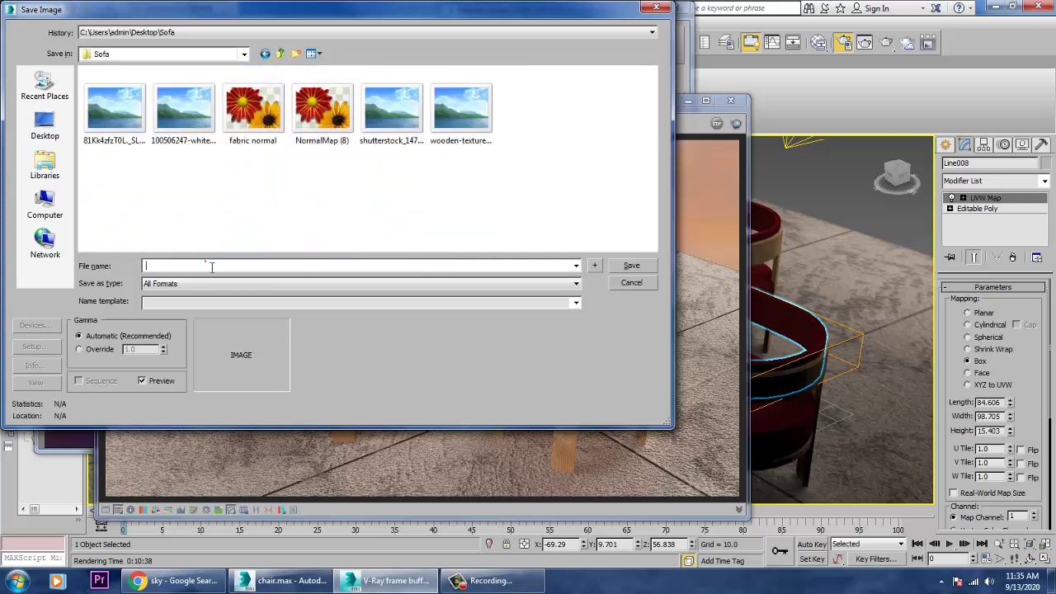
pyautogui.click(206, 265)
pyautogui.write('ender')
pyautogui.press('Tab')
pyautogui.press('j')
pyautogui.press('Return')
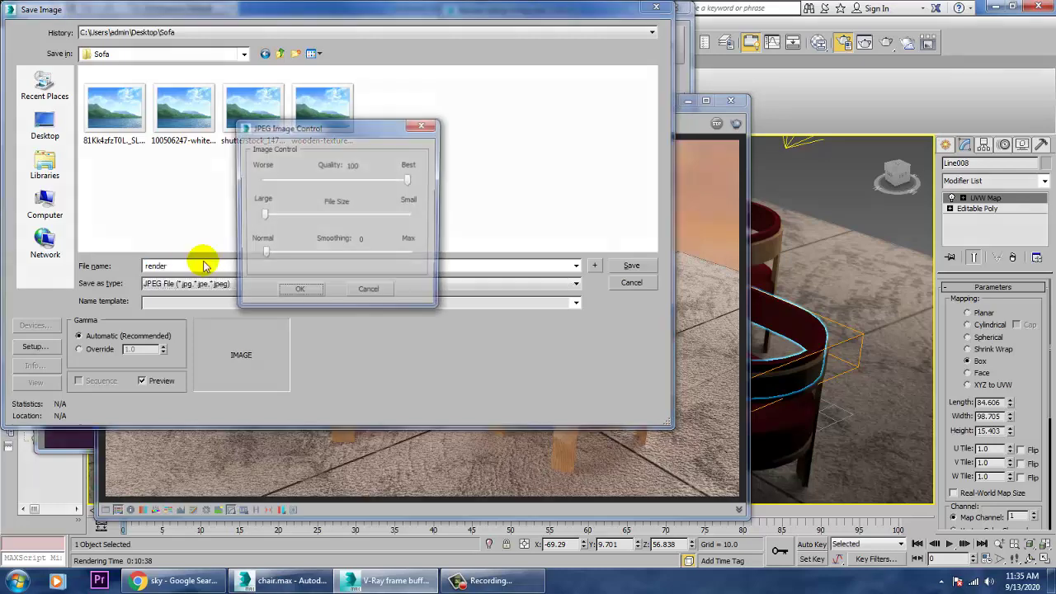
pyautogui.press('Return')
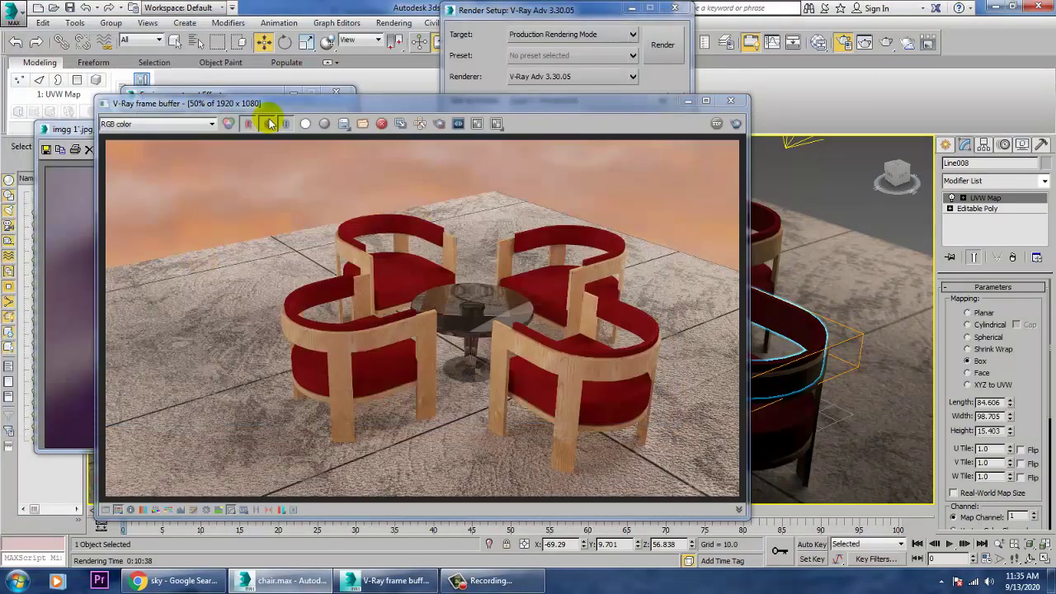